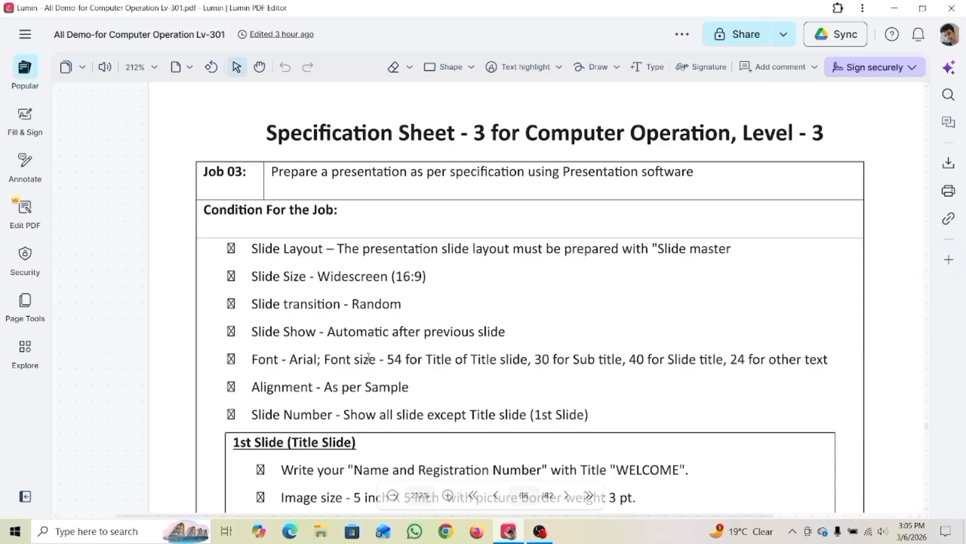
Review the Job 03 specification sheet's font sizes and slide conditions, and examine the sample slide layouts.
drag(259, 360, 385, 363)
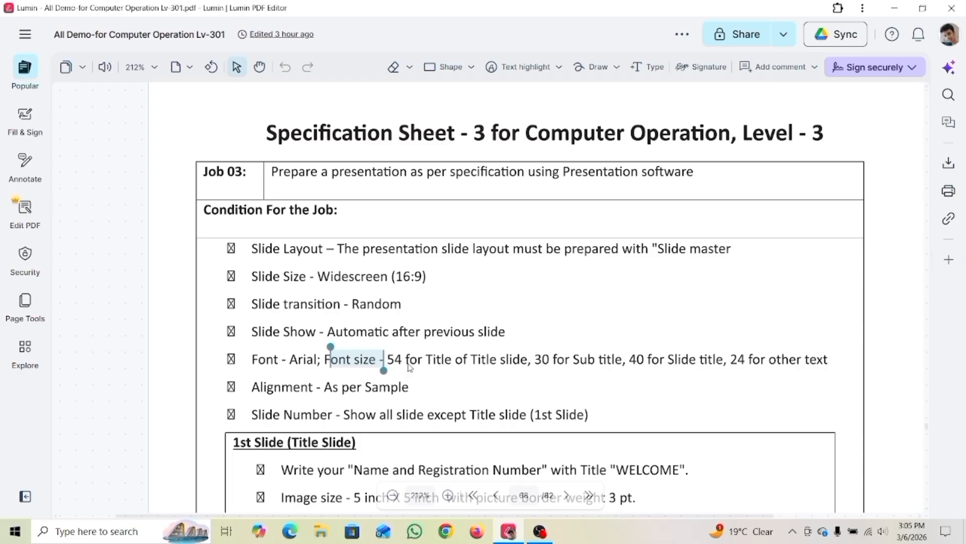
click(468, 365)
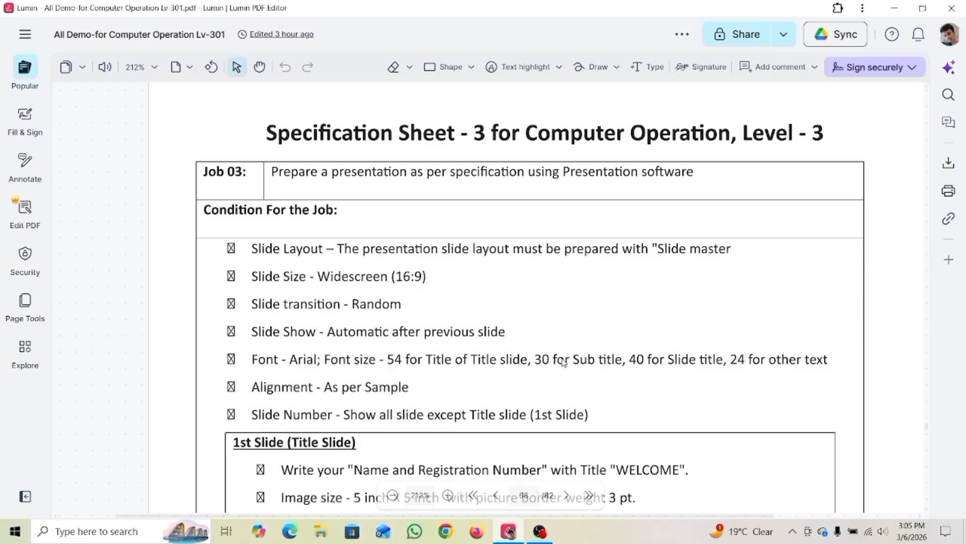
drag(629, 360, 730, 368)
click(745, 366)
scroll(473, 455, down, 5)
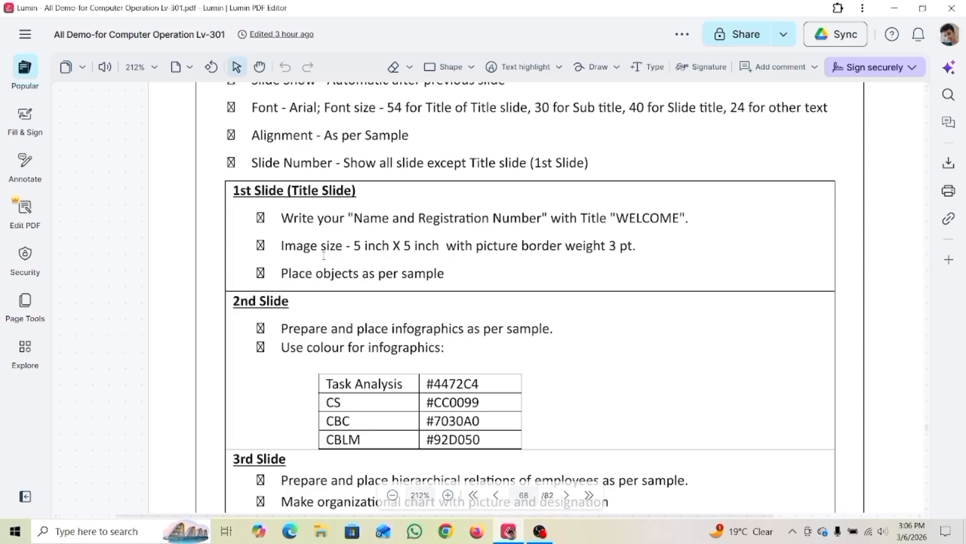
scroll(324, 256, down, 20)
scroll(324, 260, down, 16)
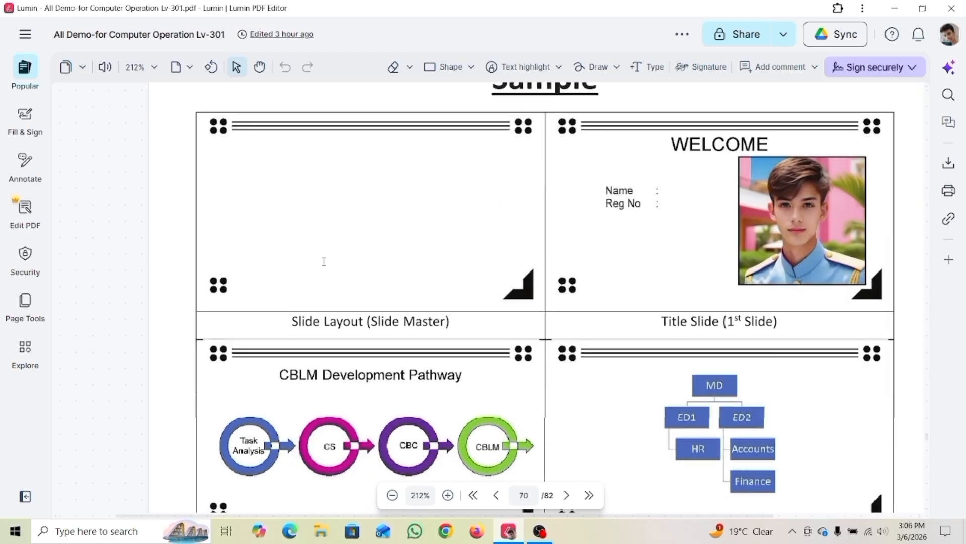
scroll(377, 247, up, 1)
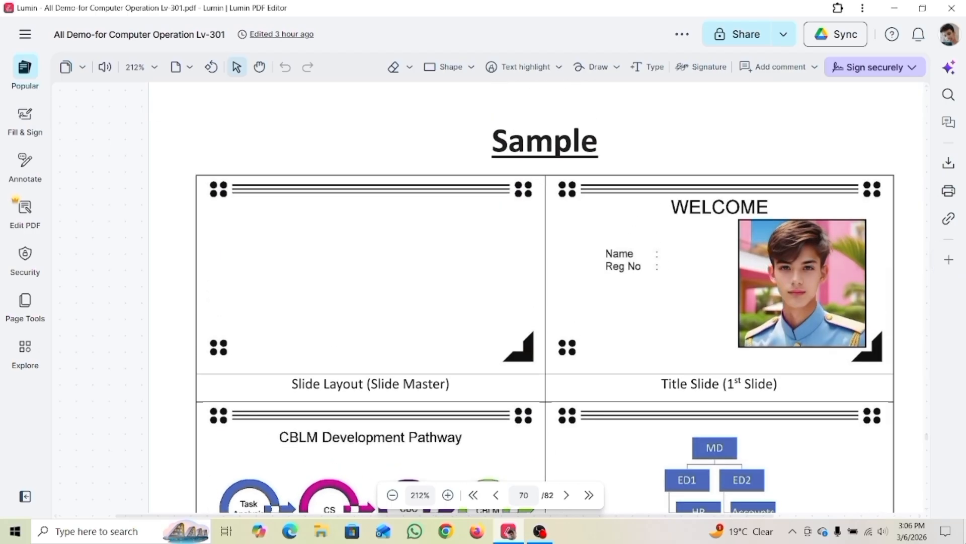
Show the desktop and create a new folder there named with the candidate's first name.
key(super+d)
right_click(569, 126)
mouse_move(635, 356)
click(747, 352)
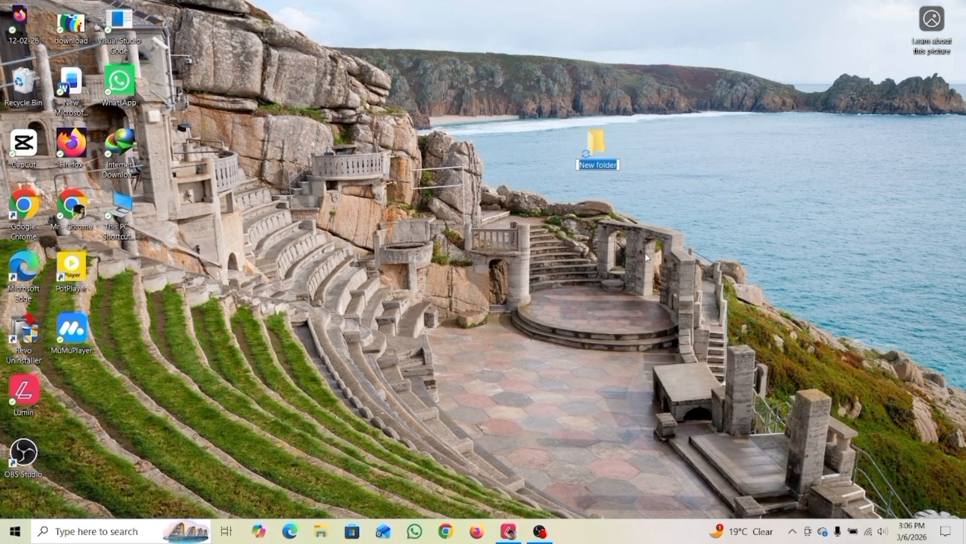
key(BackSpace)
text(Niloy)
key(Return)
Open the new desktop folder and create a subfolder inside it.
double_click(606, 156)
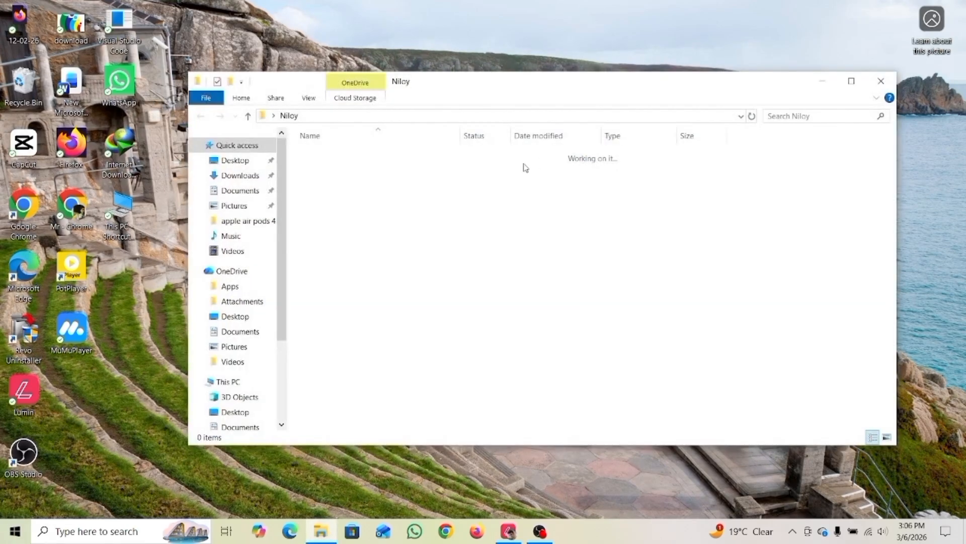
right_click(355, 171)
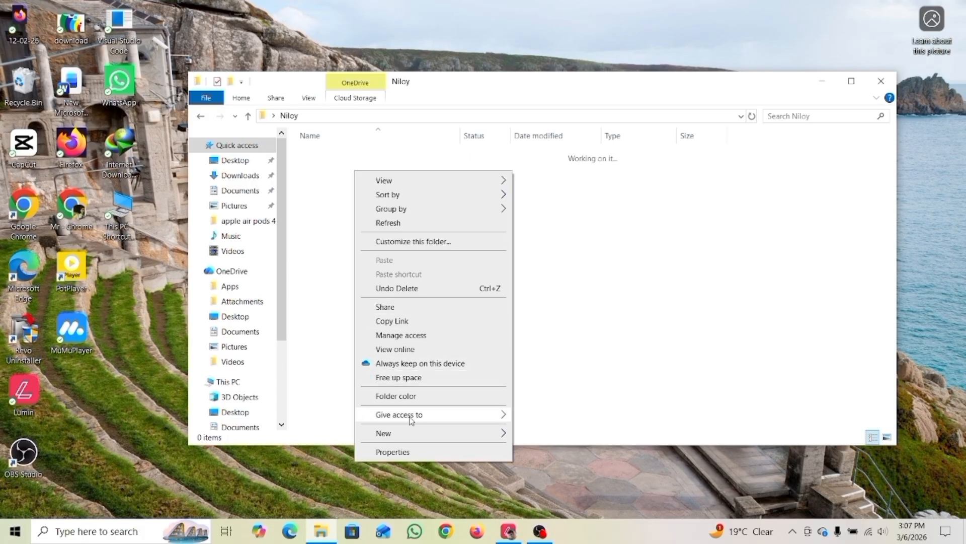
mouse_move(470, 439)
click(585, 259)
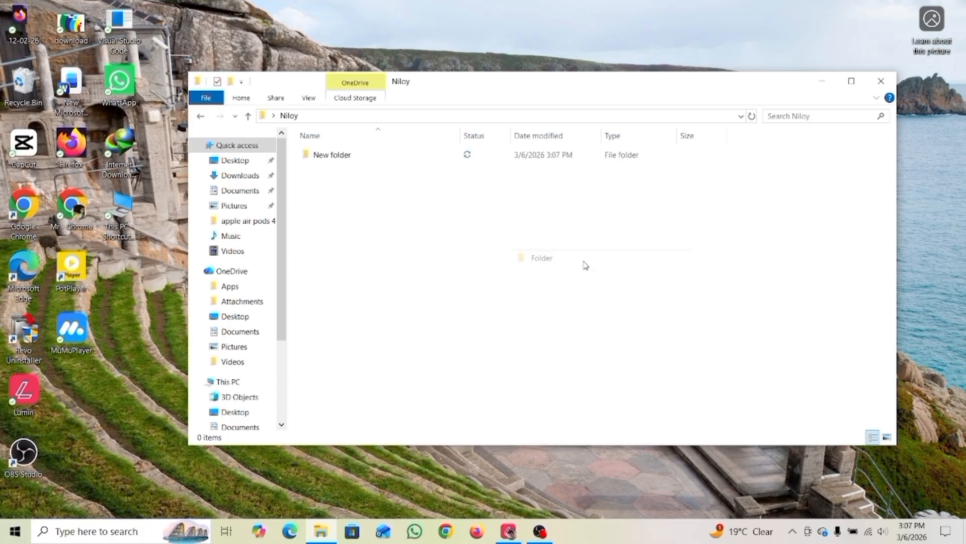
Rename the new subfolder as Job-3.
right_click(375, 156)
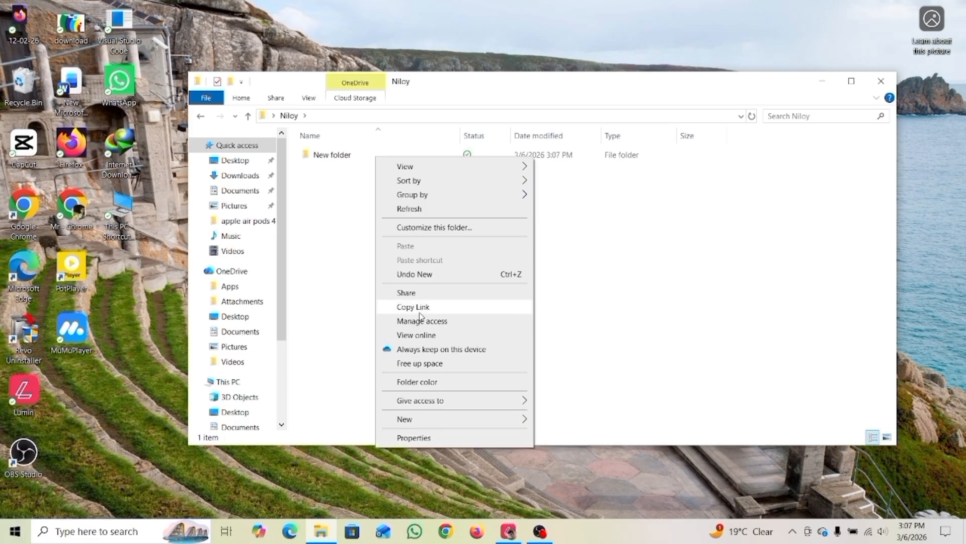
click(362, 195)
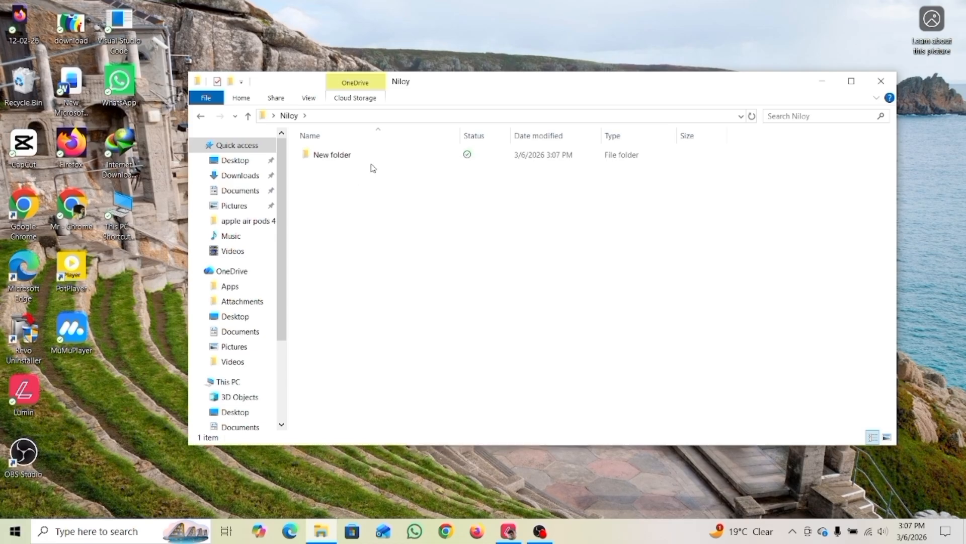
right_click(378, 155)
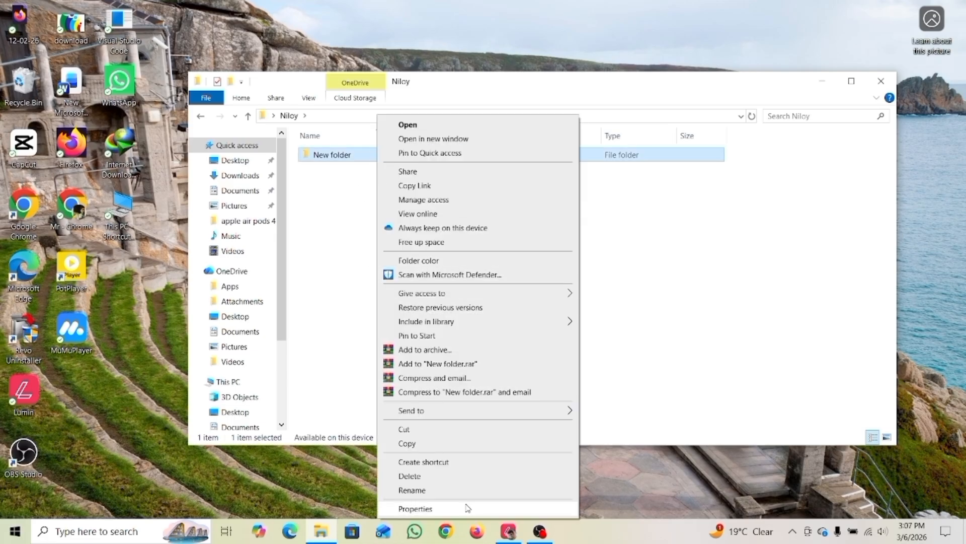
click(441, 491)
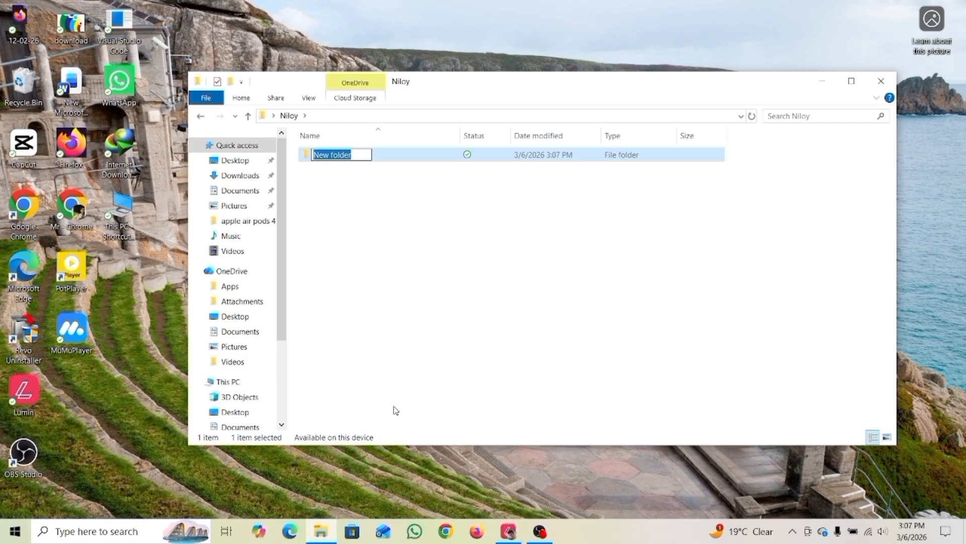
key(BackSpace)
text(Job)
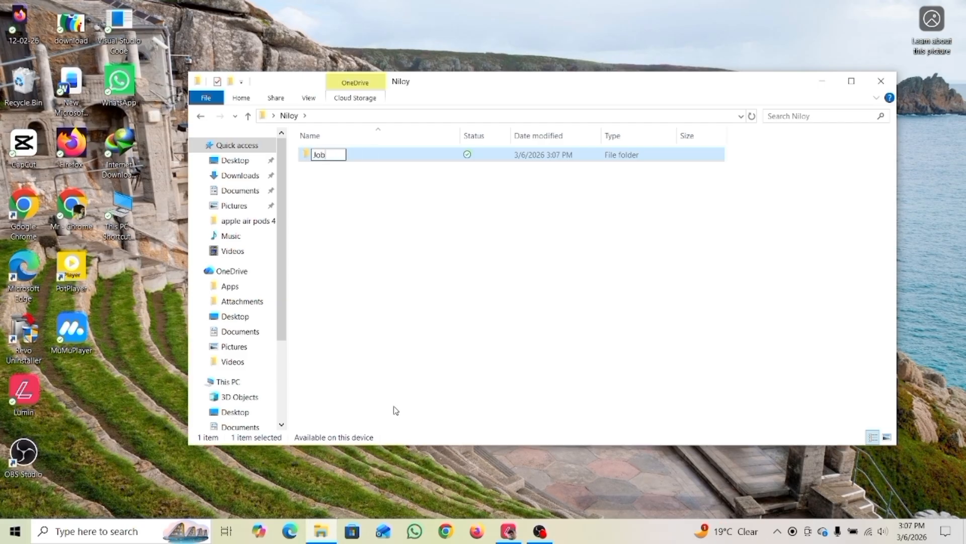
text(-3)
click(388, 239)
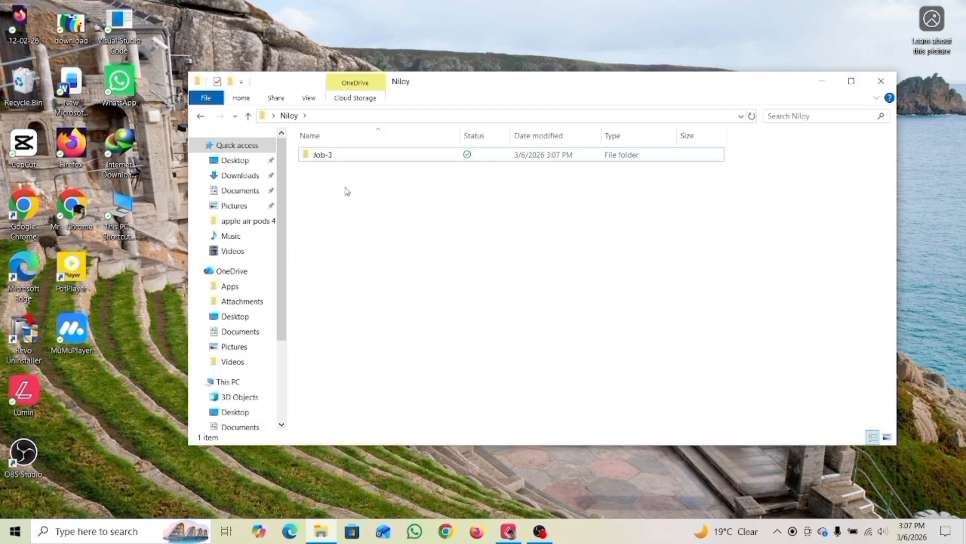
Create a new Microsoft PowerPoint presentation named PPTX inside the Job-3 folder.
double_click(356, 156)
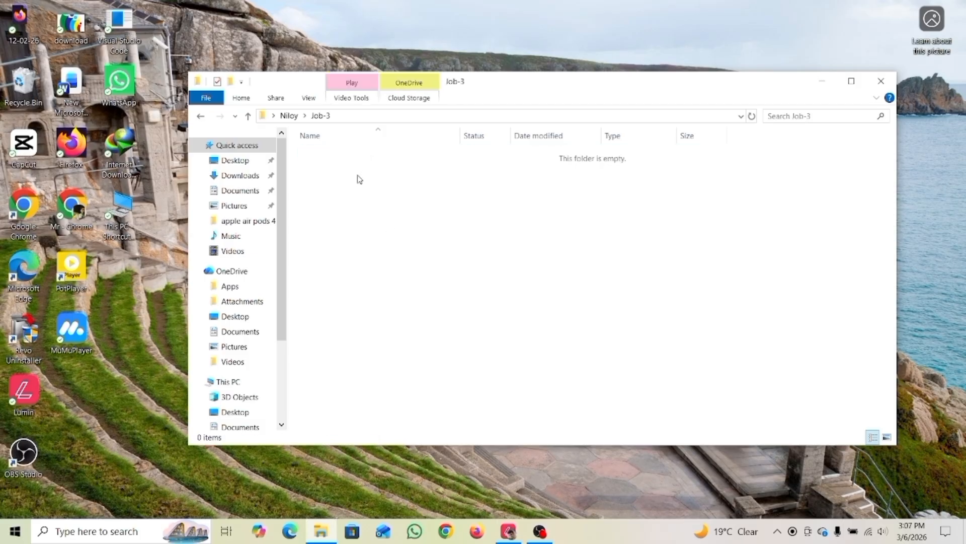
right_click(359, 179)
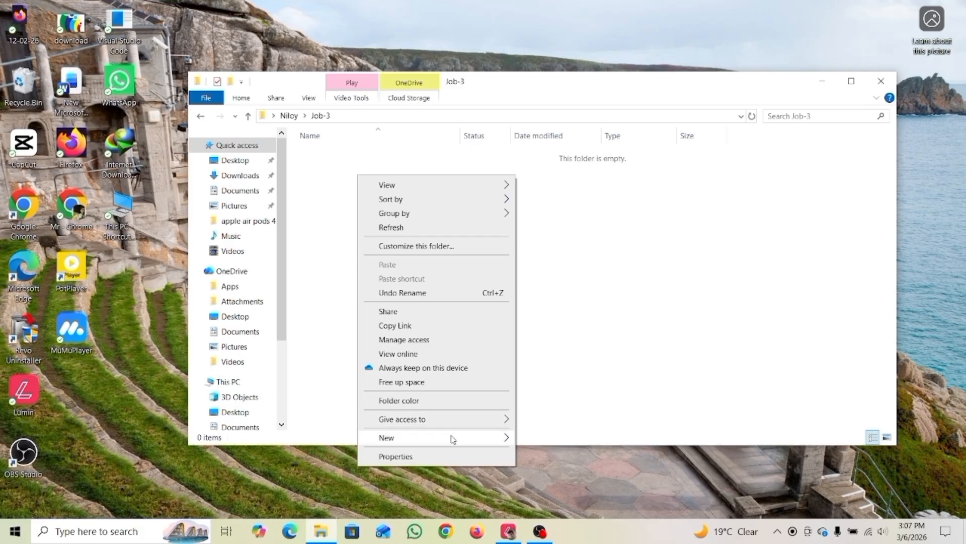
mouse_move(487, 439)
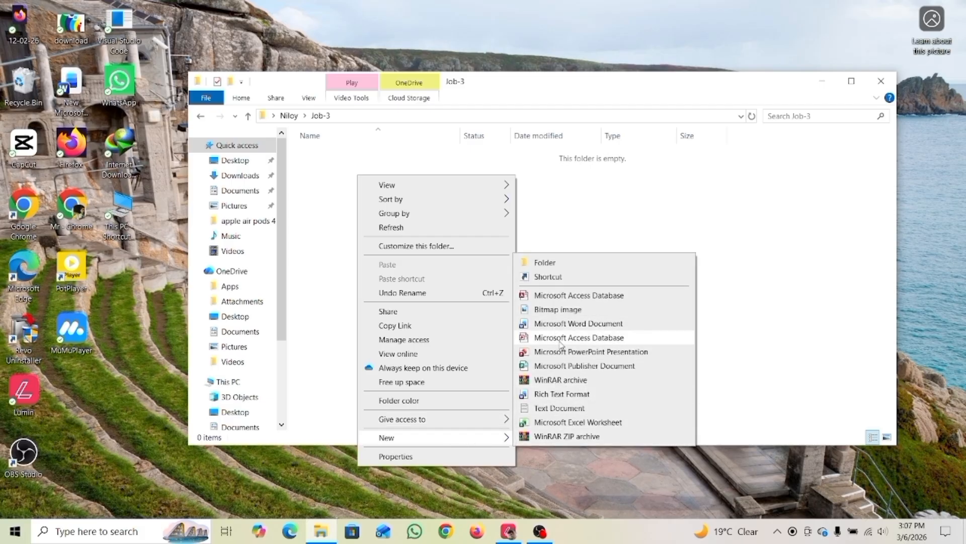
click(578, 355)
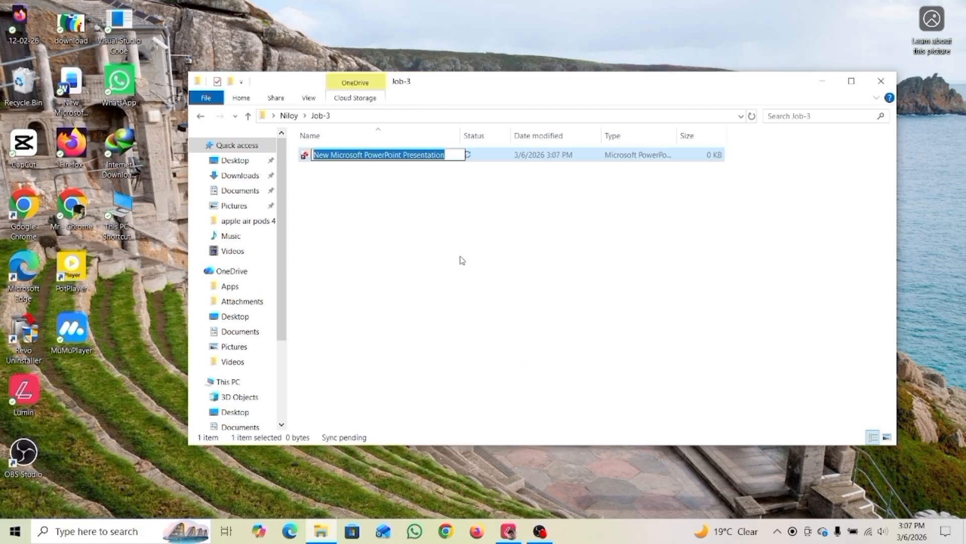
key(BackSpace)
text(PPTX)
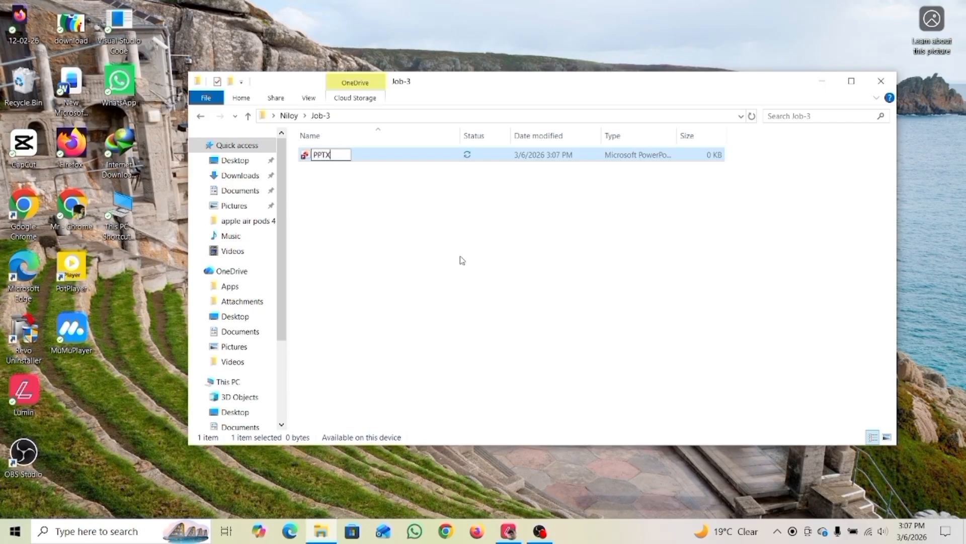
click(385, 229)
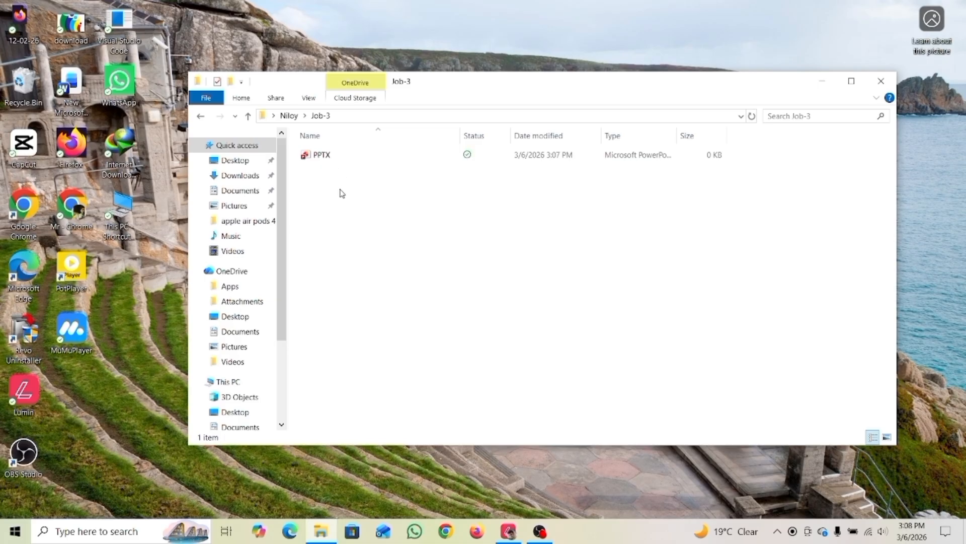
Open the PPTX presentation in PowerPoint and dismiss the Office activation wizard.
drag(349, 206, 322, 152)
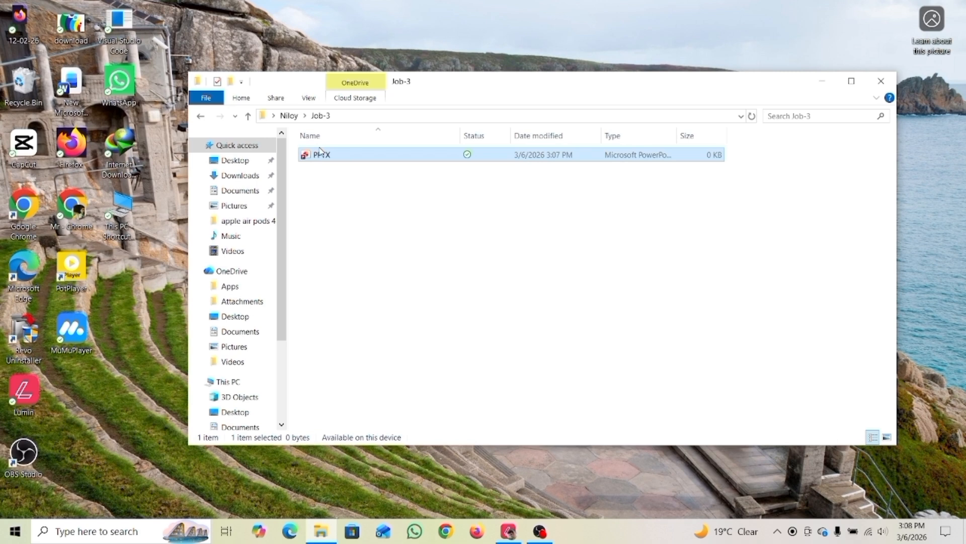
click(328, 178)
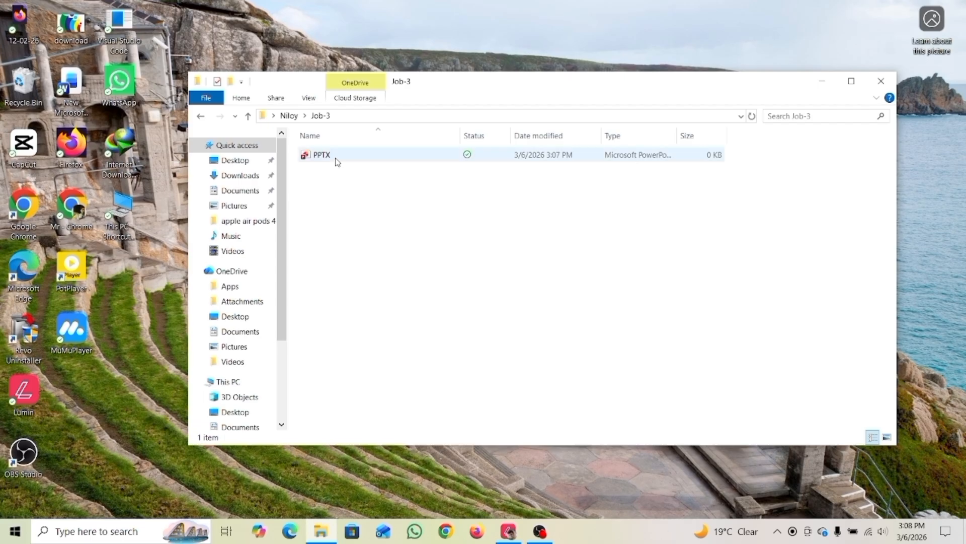
double_click(336, 157)
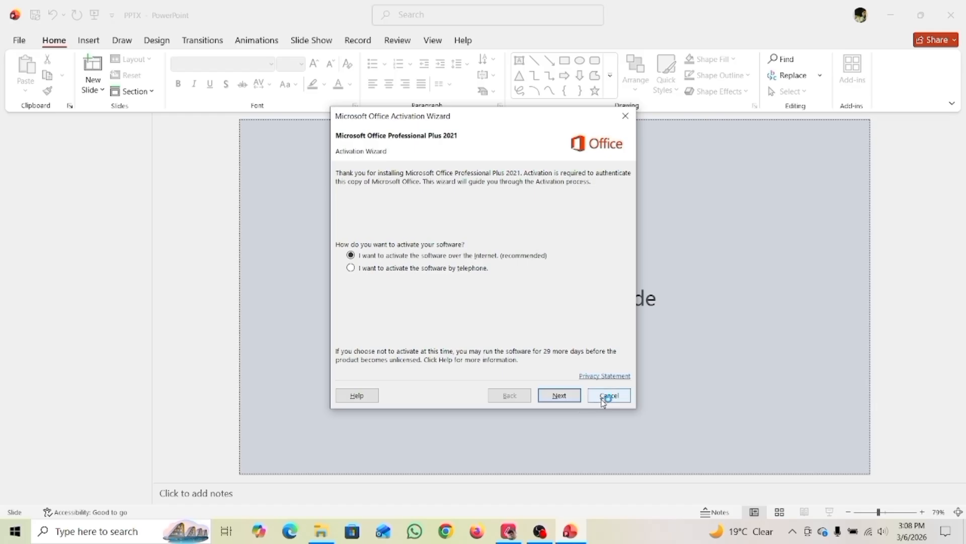
click(607, 396)
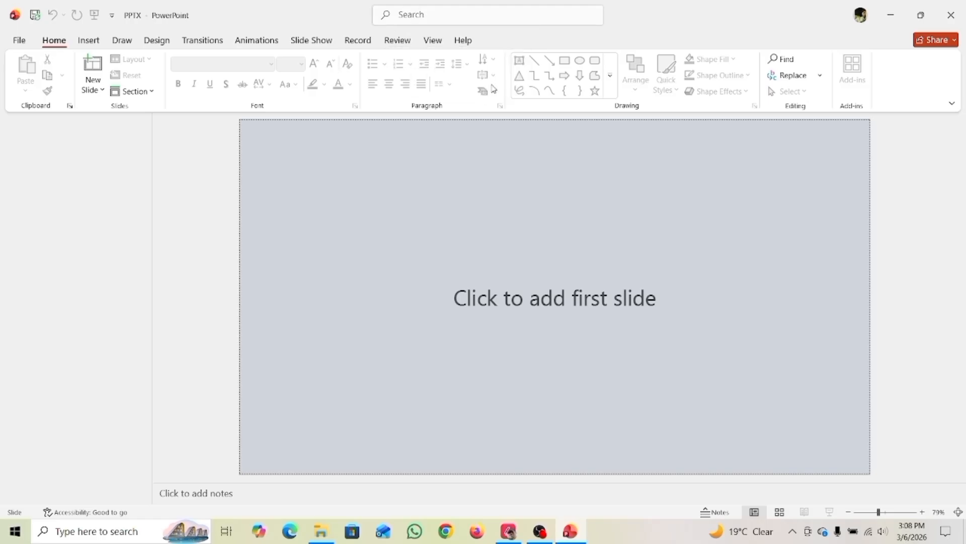
key(ctrl+a)
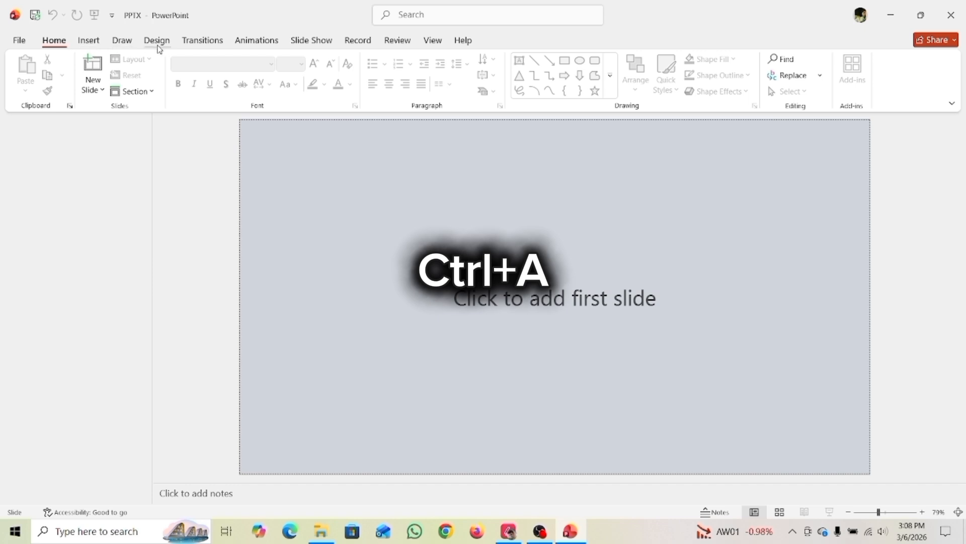
click(126, 44)
click(155, 43)
click(82, 43)
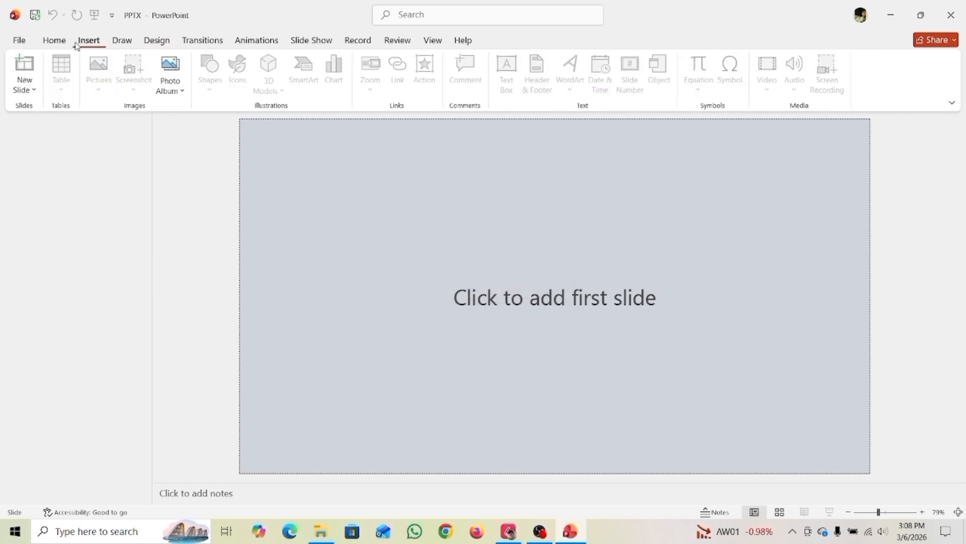
click(54, 41)
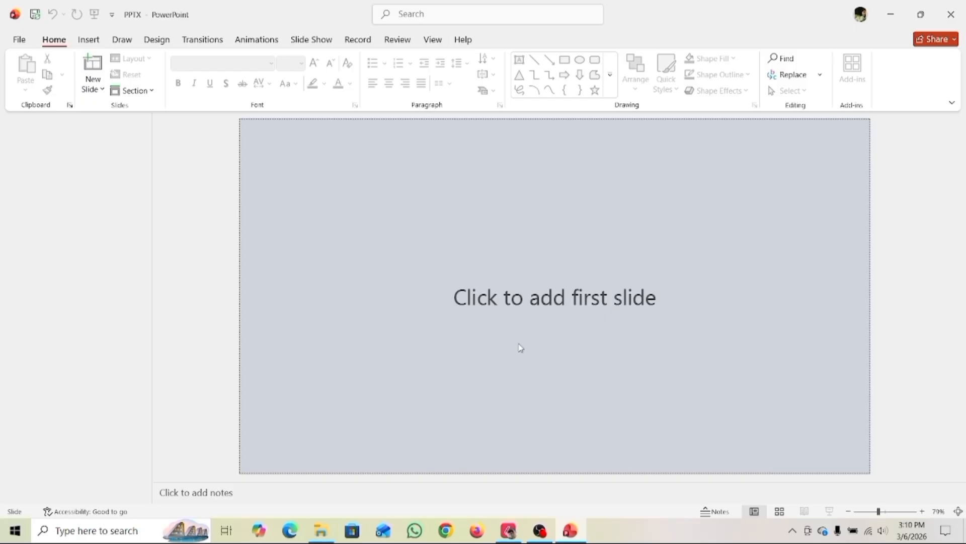
Add the first slide and delete its title and subtitle placeholders.
click(513, 286)
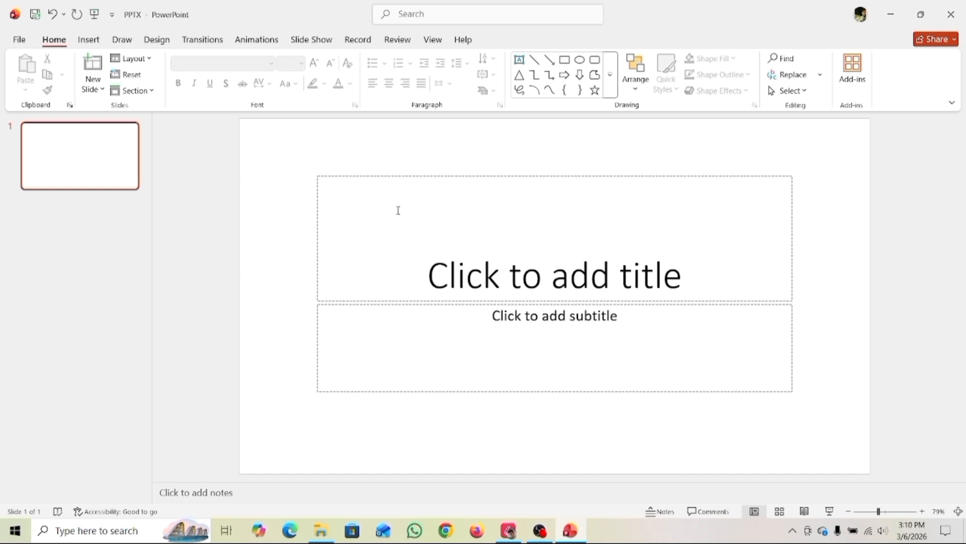
key(ctrl+a)
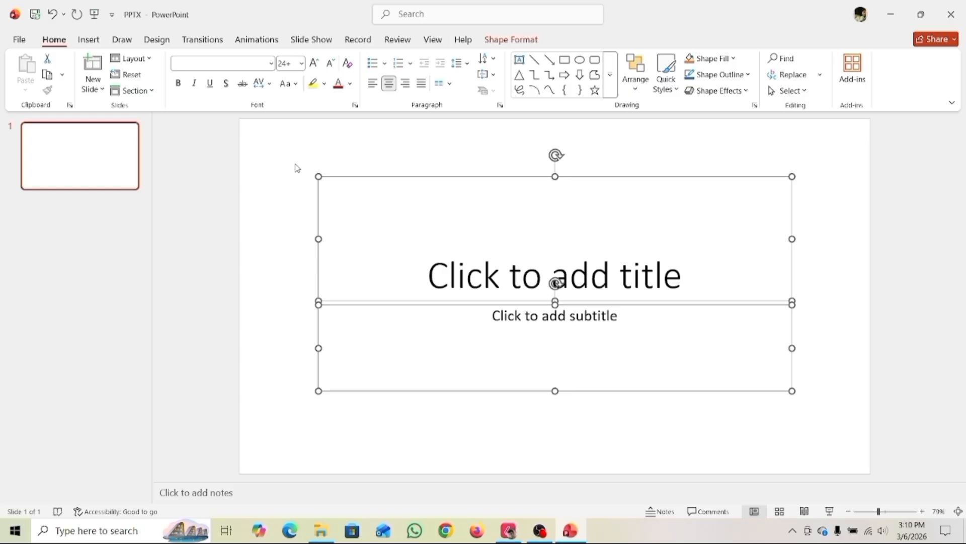
key(Delete)
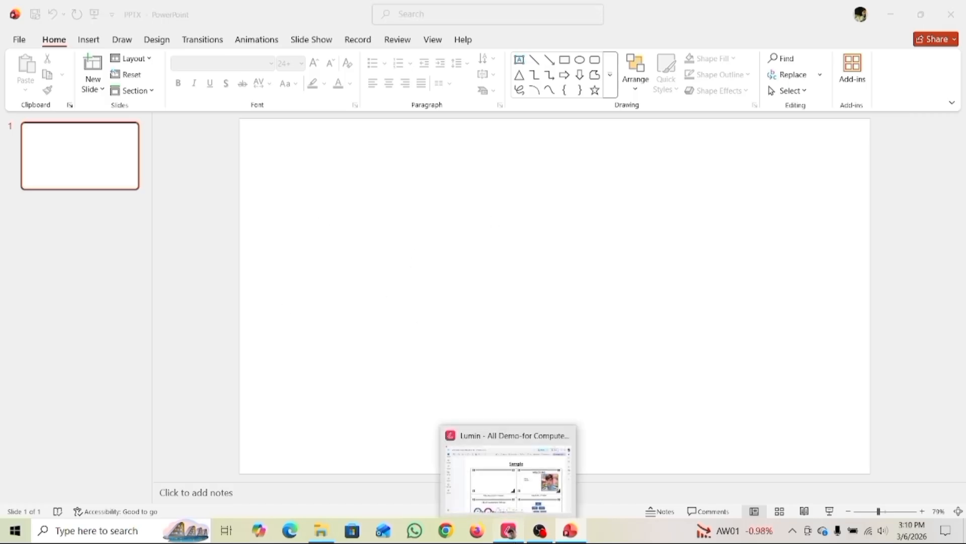
Check the Slide Layout sample in the Lumin PDF, and open the Slide Master view back in PowerPoint.
click(509, 530)
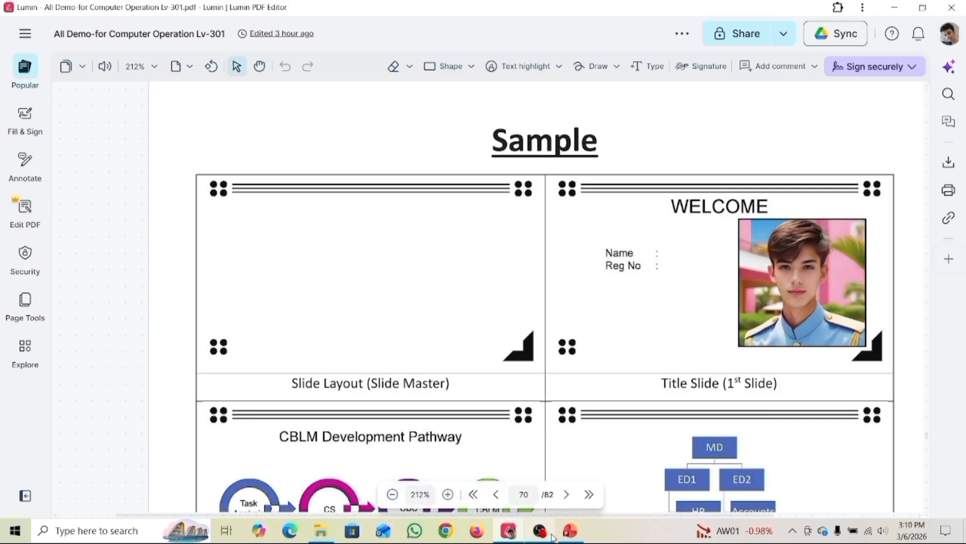
click(578, 534)
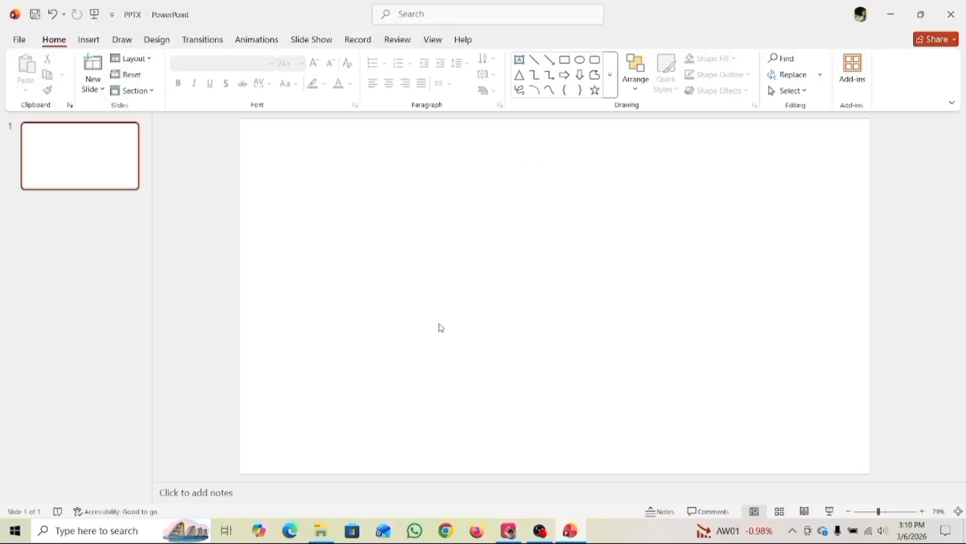
click(433, 40)
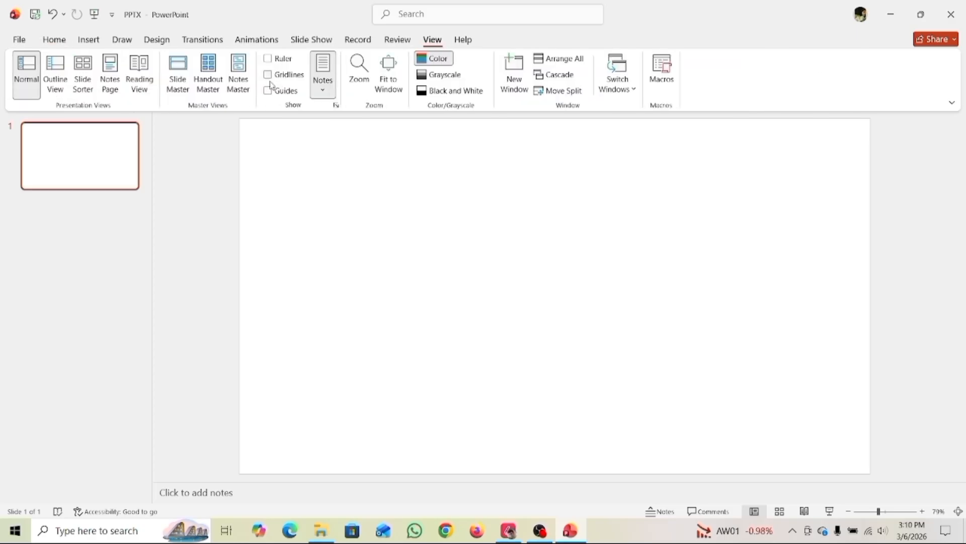
click(179, 76)
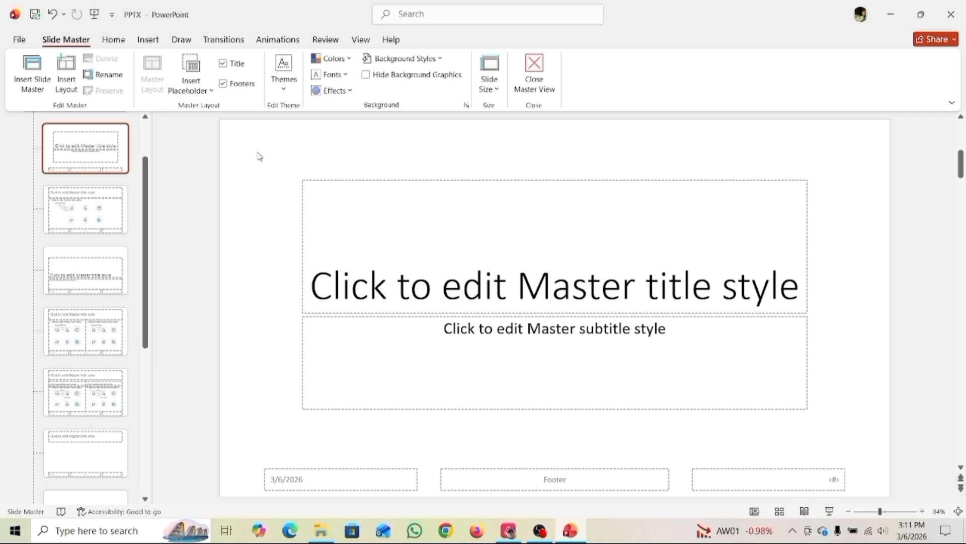
Delete all placeholders from the main slide master at the head of the layout list.
scroll(74, 193, up, 3)
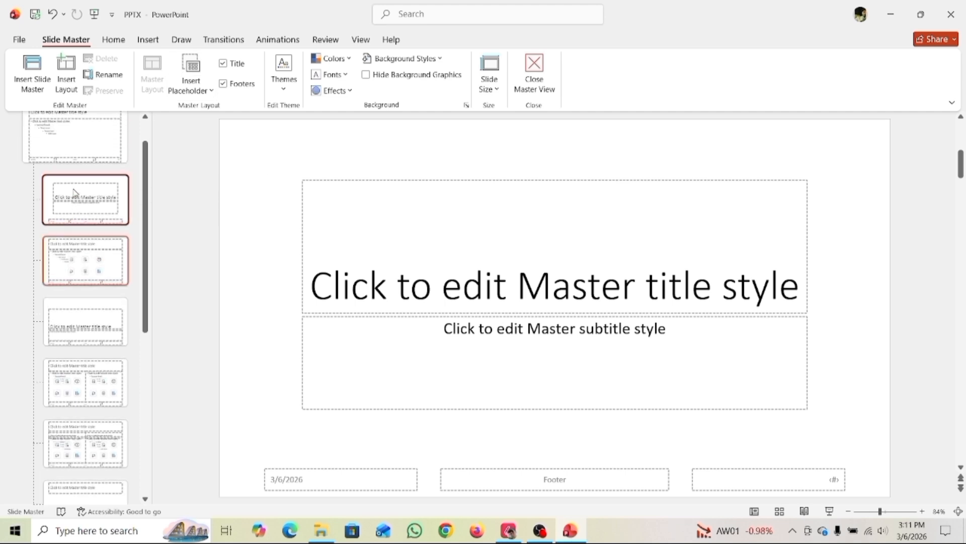
click(77, 160)
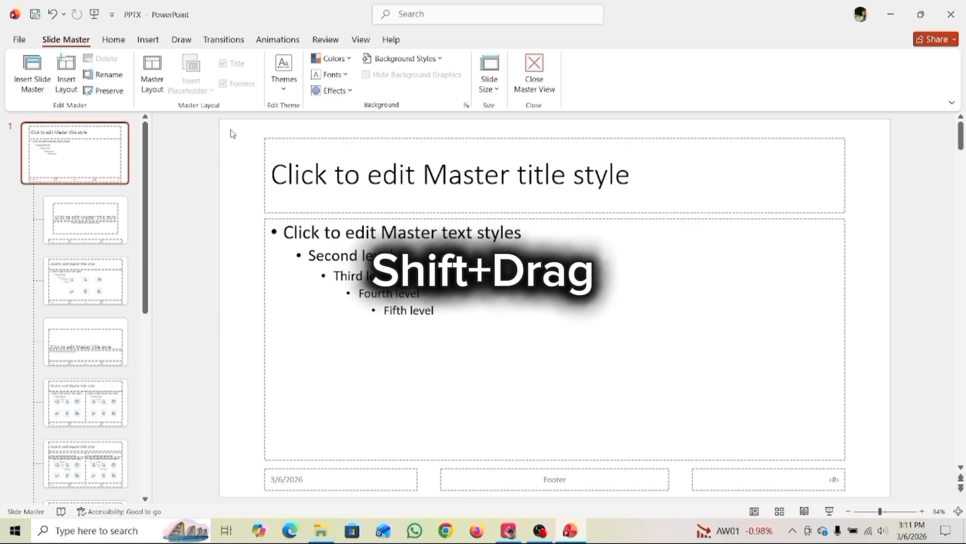
key(ctrl+a)
key(Delete)
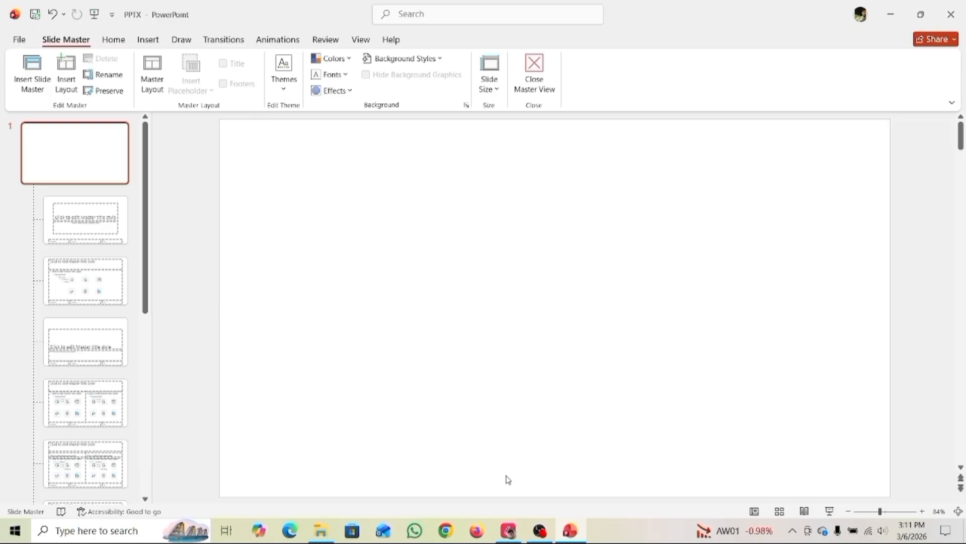
Recheck the Slide Layout sample in the Lumin PDF, then back in PowerPoint draw a circle about 0.38" wide on the master and style it solid black.
click(509, 529)
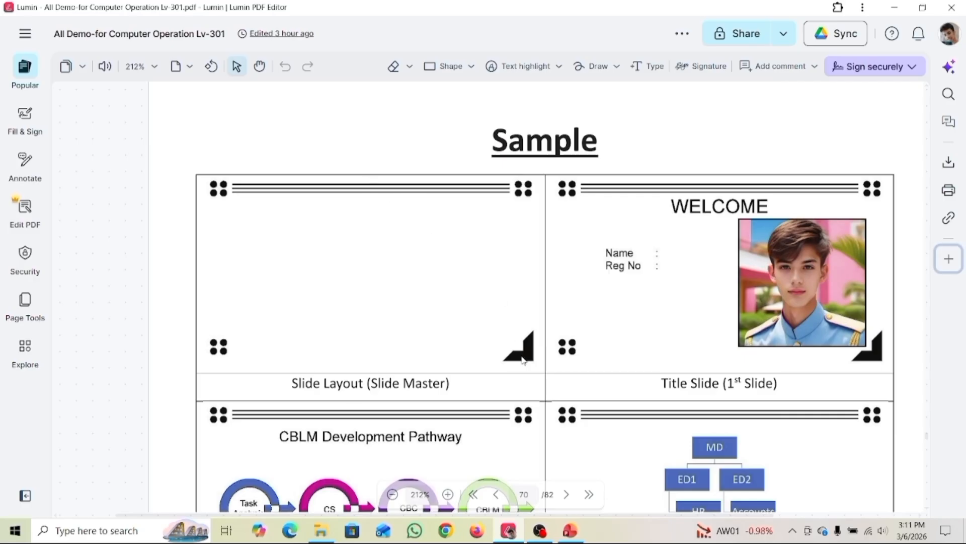
click(569, 528)
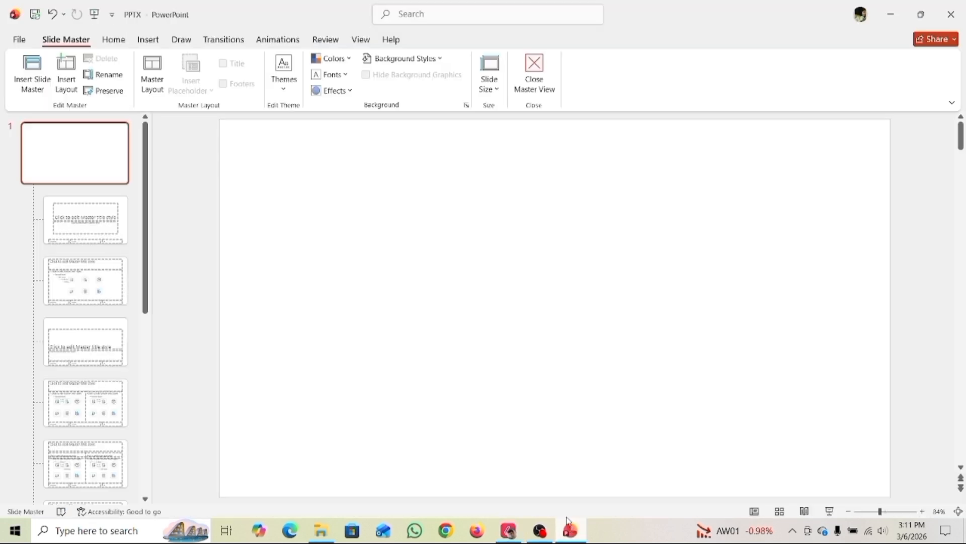
click(146, 40)
click(211, 75)
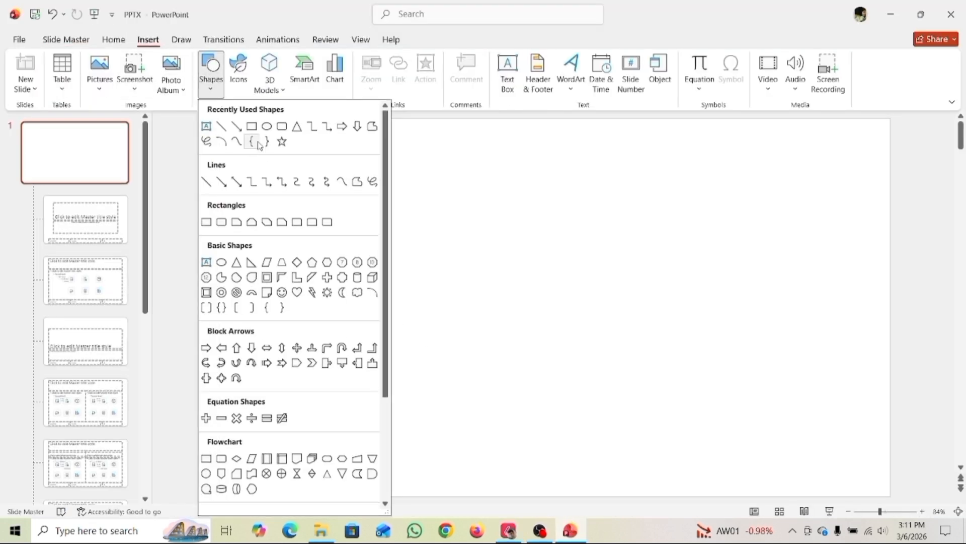
click(267, 126)
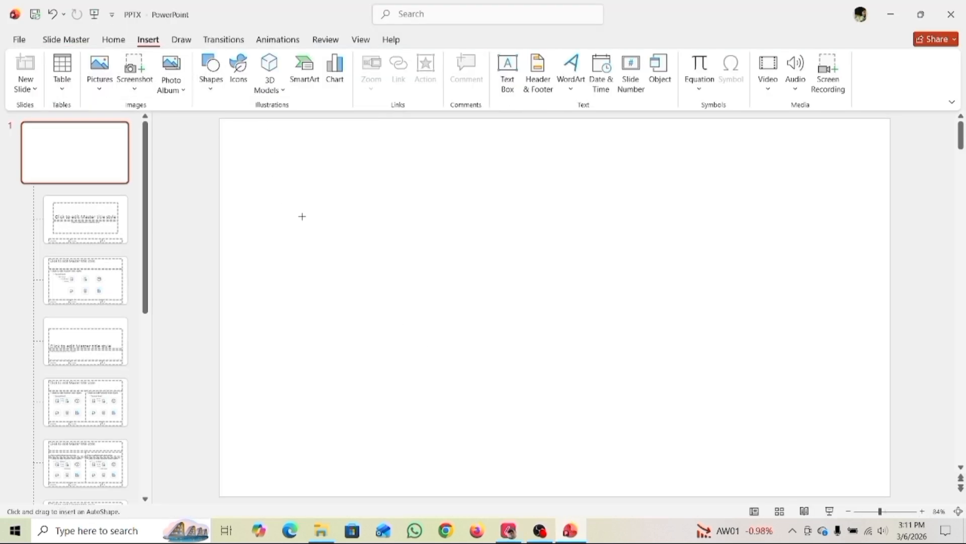
click(293, 180)
mouse_move(345, 232)
mouse_down()
mouse_move(311, 199)
mouse_move(341, 225)
mouse_move(321, 231)
mouse_move(339, 228)
mouse_move(306, 196)
mouse_move(363, 261)
mouse_move(360, 279)
mouse_move(340, 262)
mouse_move(308, 199)
mouse_up()
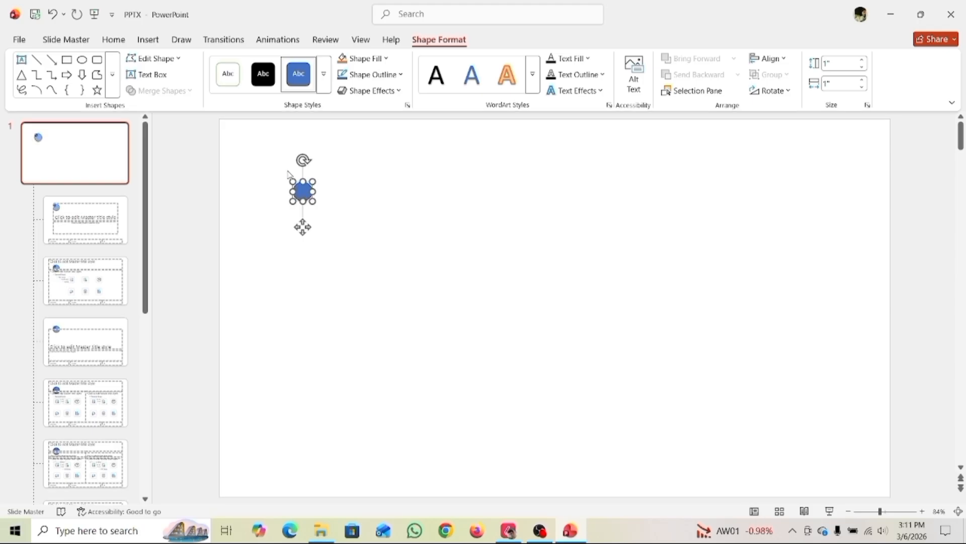
click(261, 82)
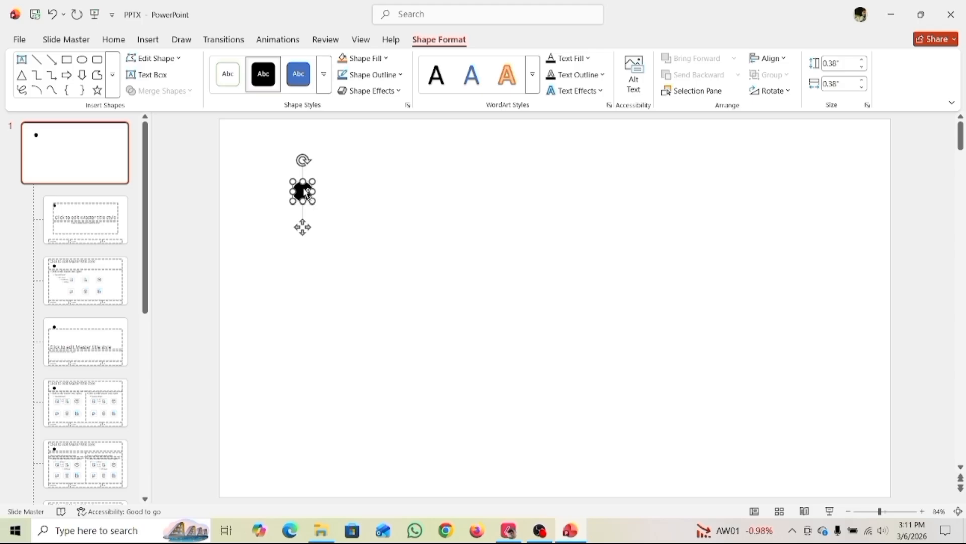
Duplicate the black circle beside itself, then copy the pair directly below to form a two-by-two block of dots.
drag(306, 193, 327, 193)
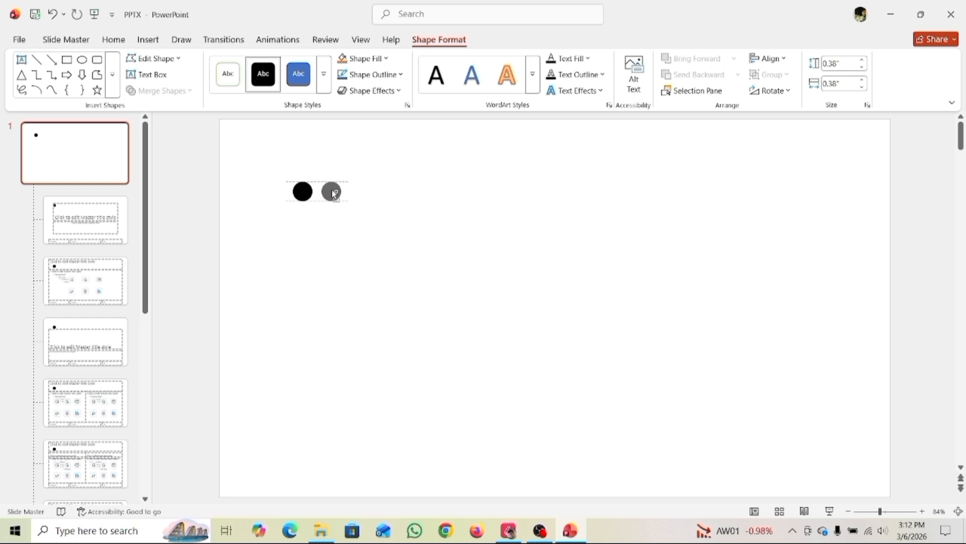
drag(335, 194, 335, 194)
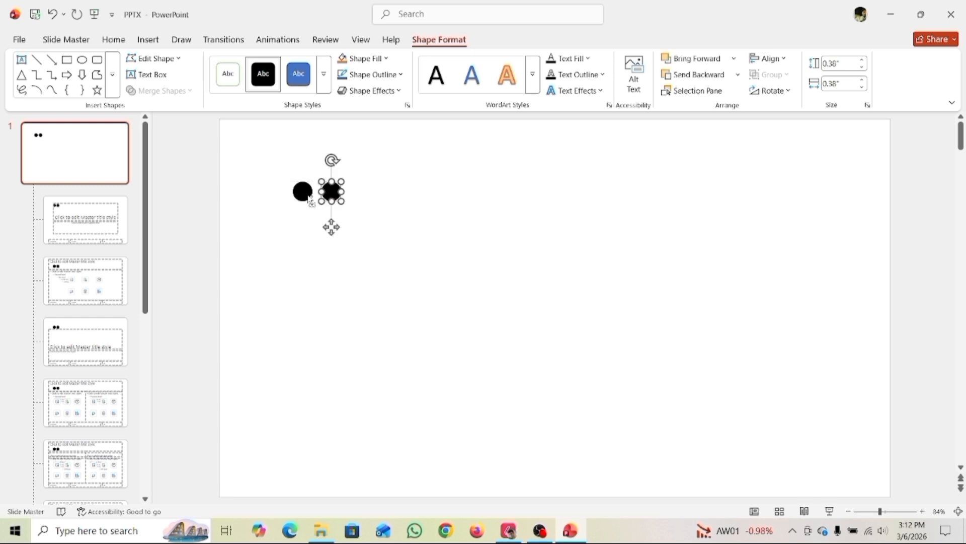
ctrl+click(308, 198)
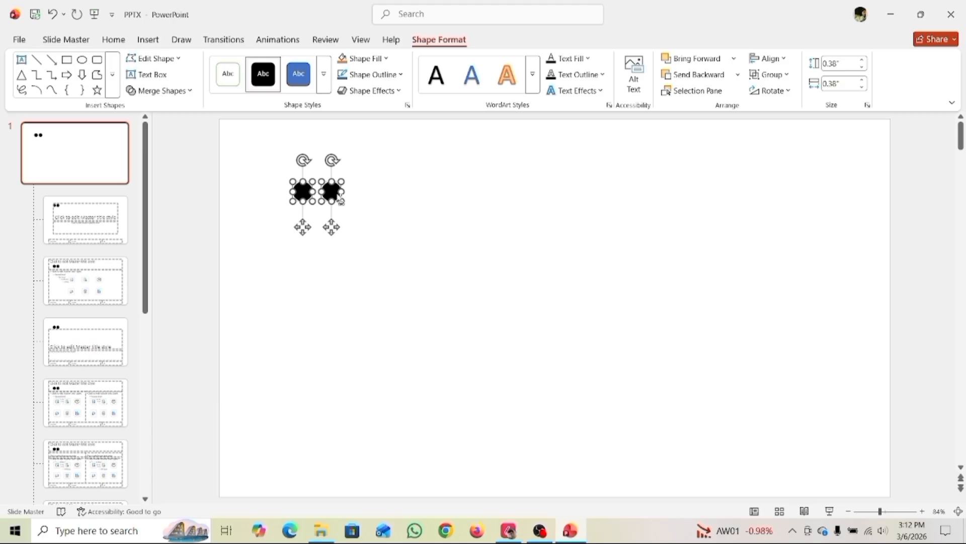
drag(332, 192, 331, 217)
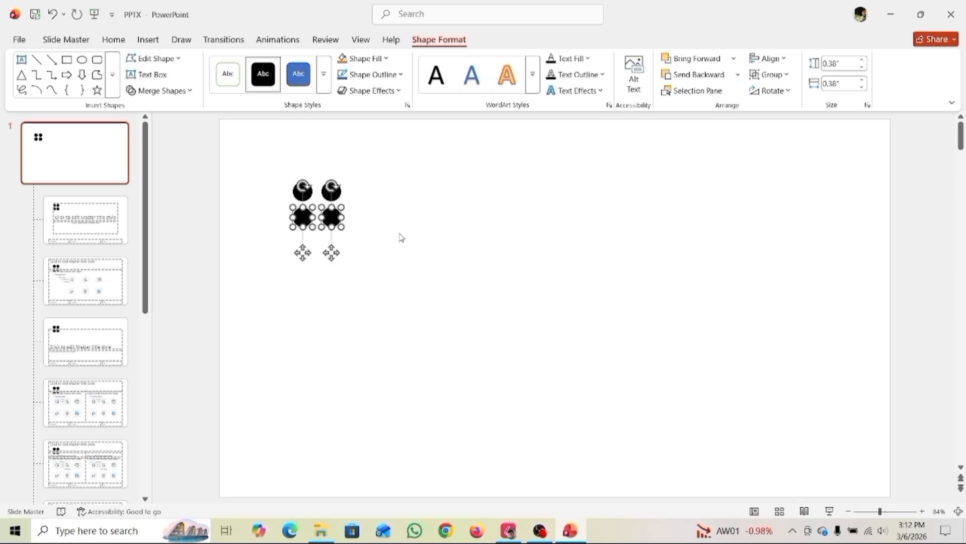
Group the four dots, then shrink the group slightly and place it in the slide's upper-left corner.
click(418, 211)
drag(267, 162, 388, 276)
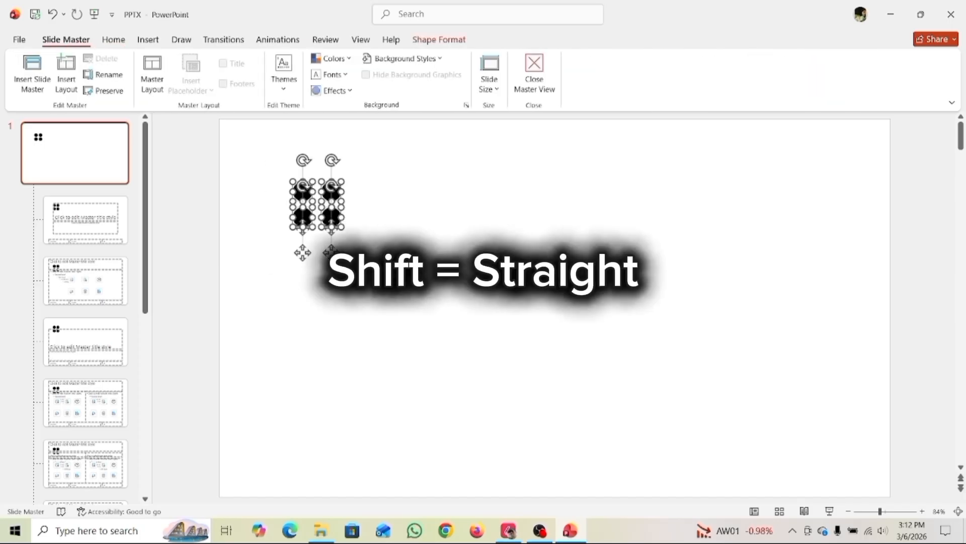
key(ctrl+g)
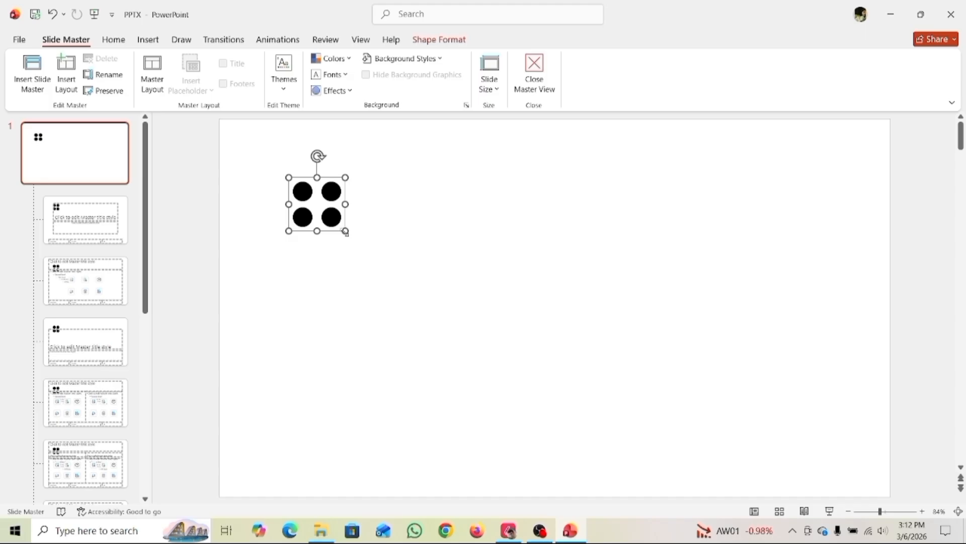
drag(346, 232, 268, 157)
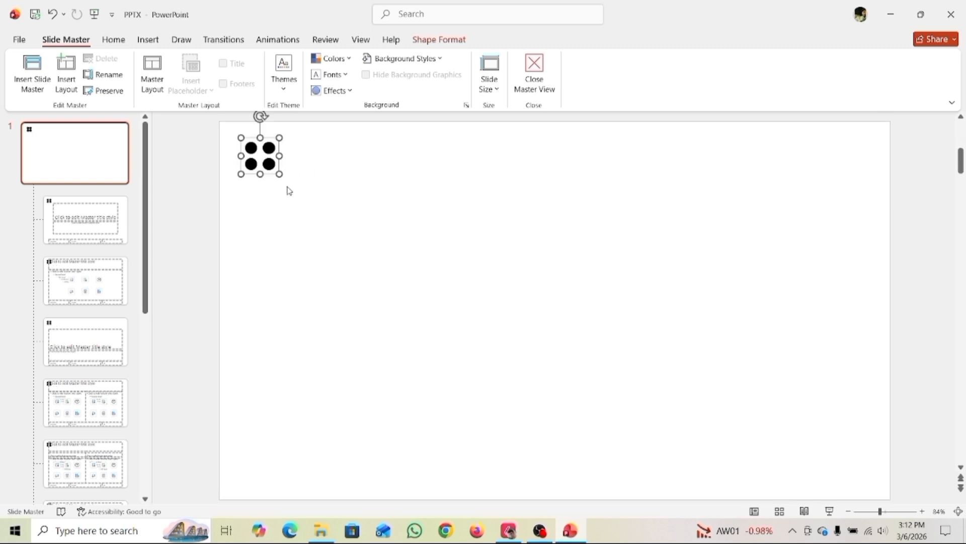
Copy the dot group straight down to the slide's lower-left corner and straight across to its upper-right corner.
drag(271, 168, 284, 472)
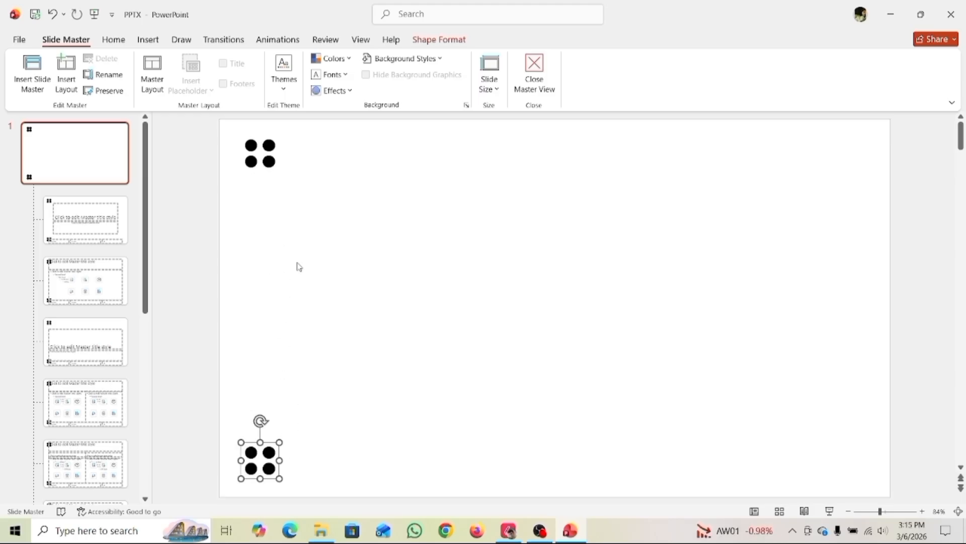
click(271, 165)
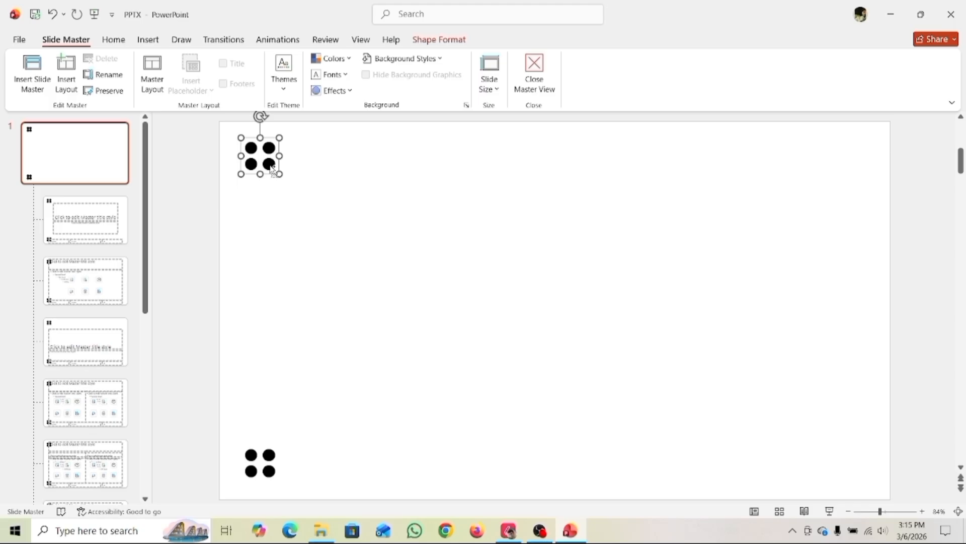
drag(272, 167, 856, 173)
click(758, 217)
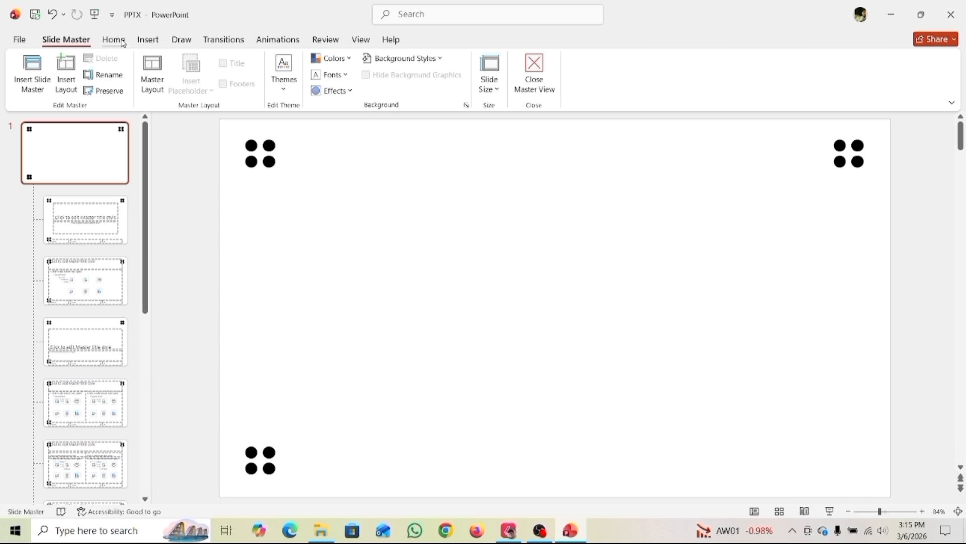
Insert a 1" half frame shape, rotate it to face the slide's lower-right corner, place it there and style it solid black.
click(148, 41)
click(229, 68)
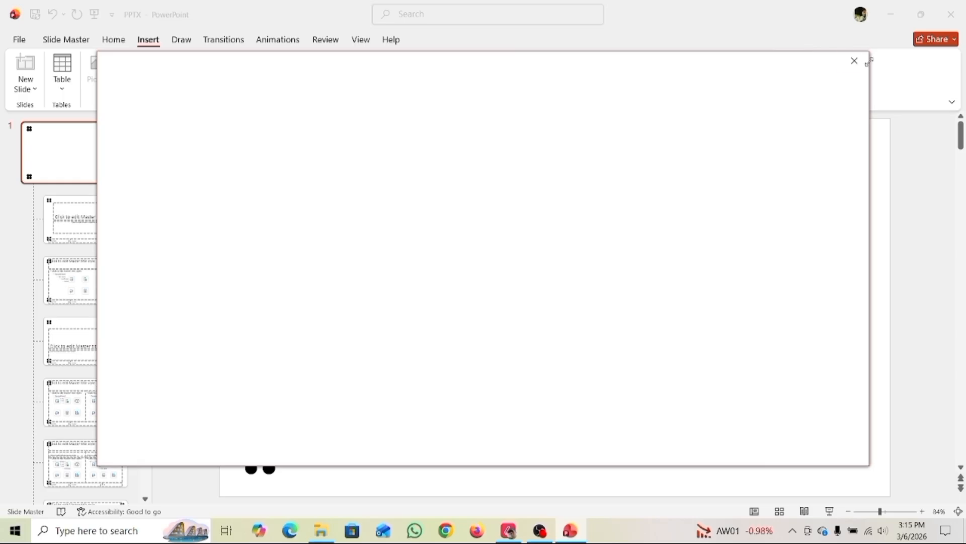
click(854, 60)
click(211, 75)
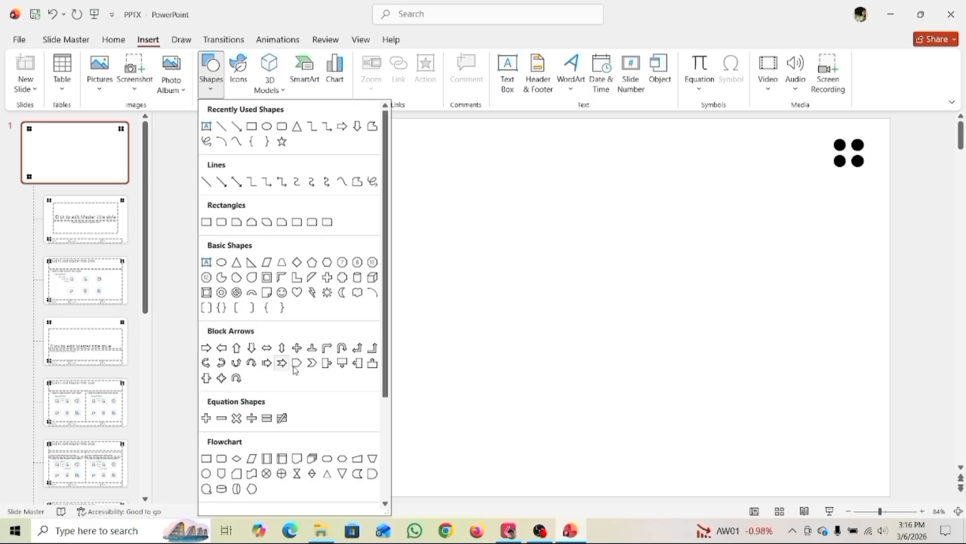
click(281, 284)
click(426, 262)
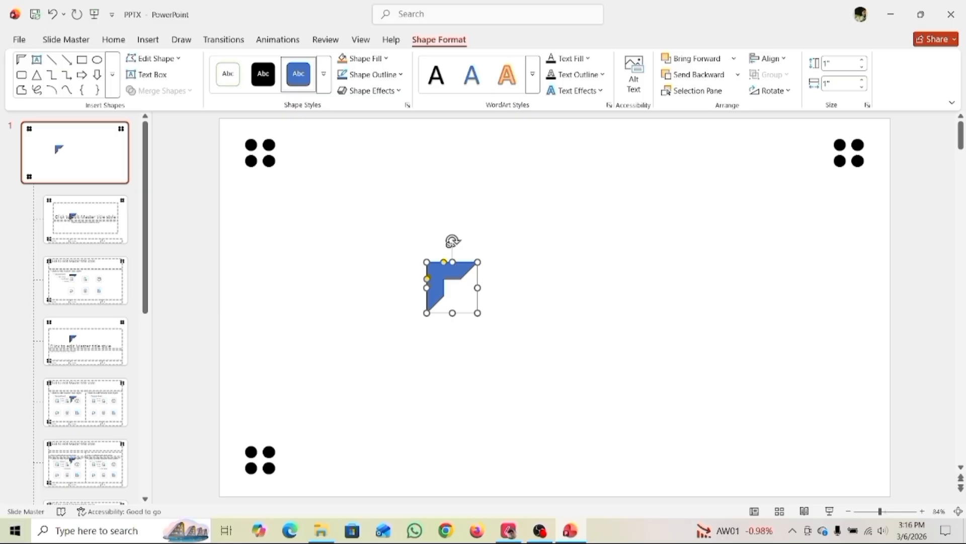
drag(454, 240, 845, 461)
click(262, 79)
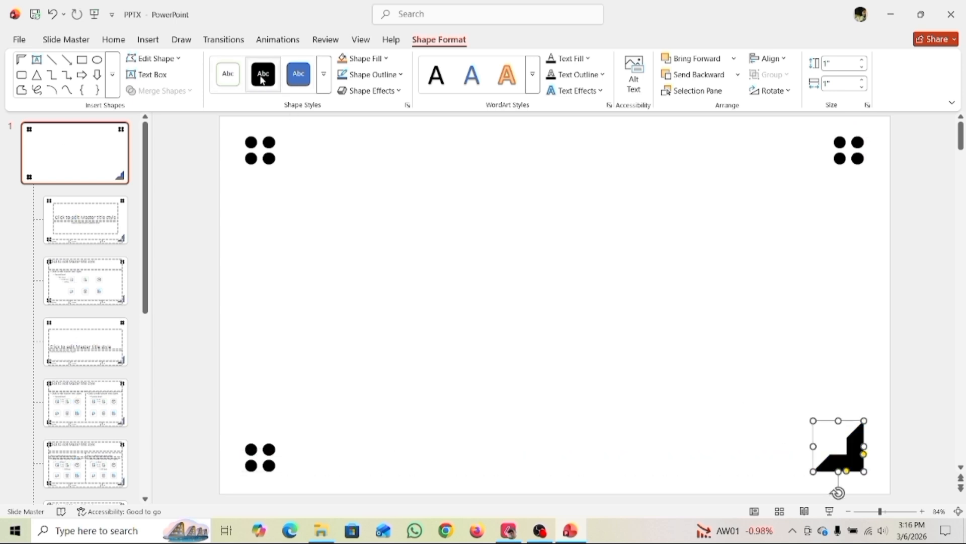
click(634, 391)
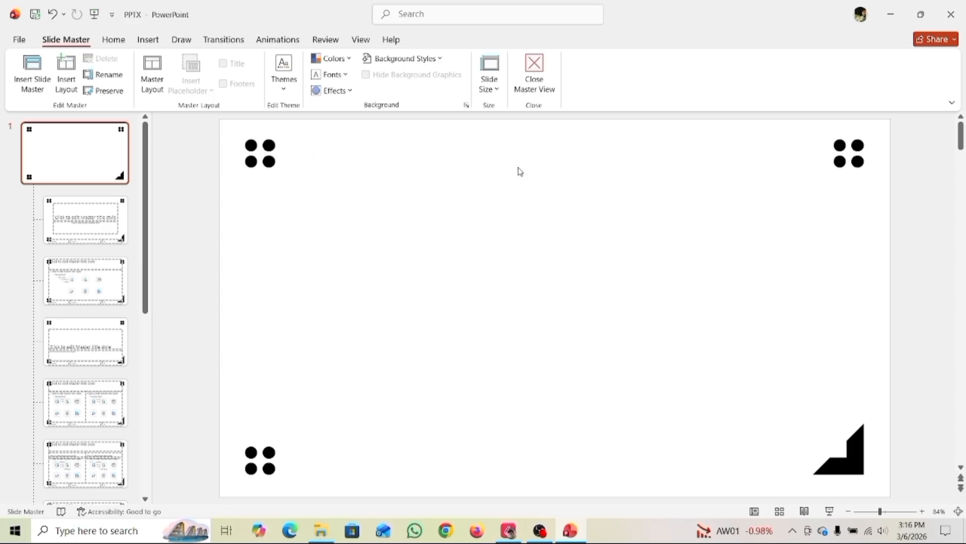
Draw a straight horizontal line about 10.61" long between the two upper dot groups.
click(148, 39)
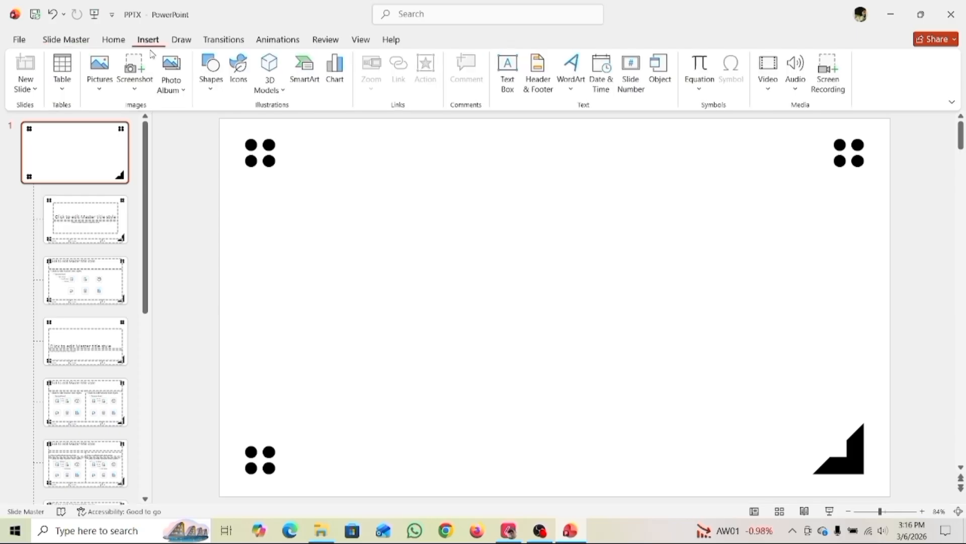
click(211, 71)
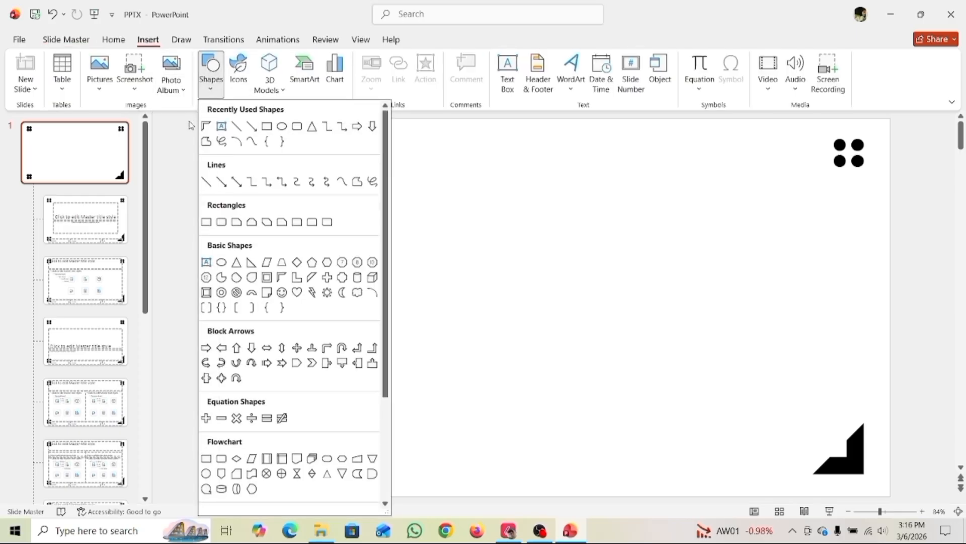
click(240, 130)
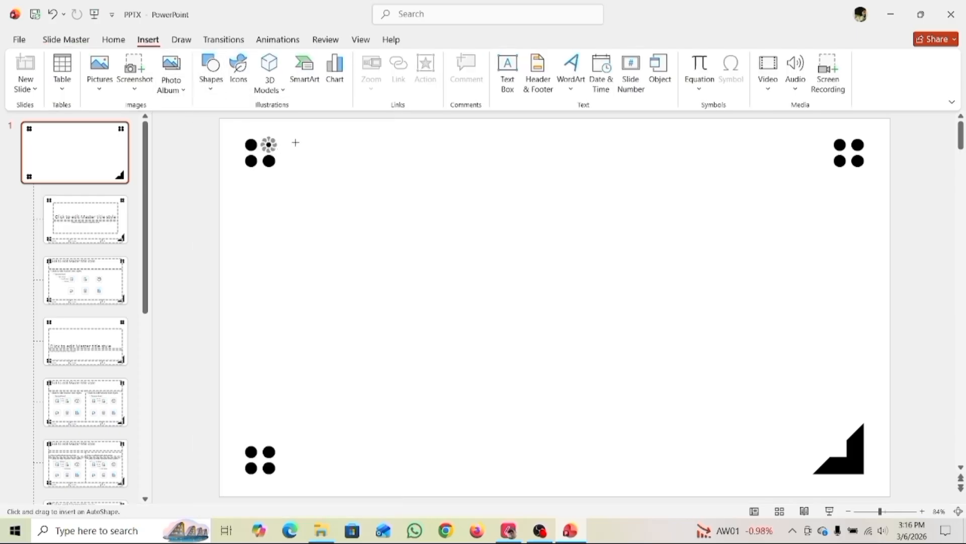
drag(296, 144, 829, 151)
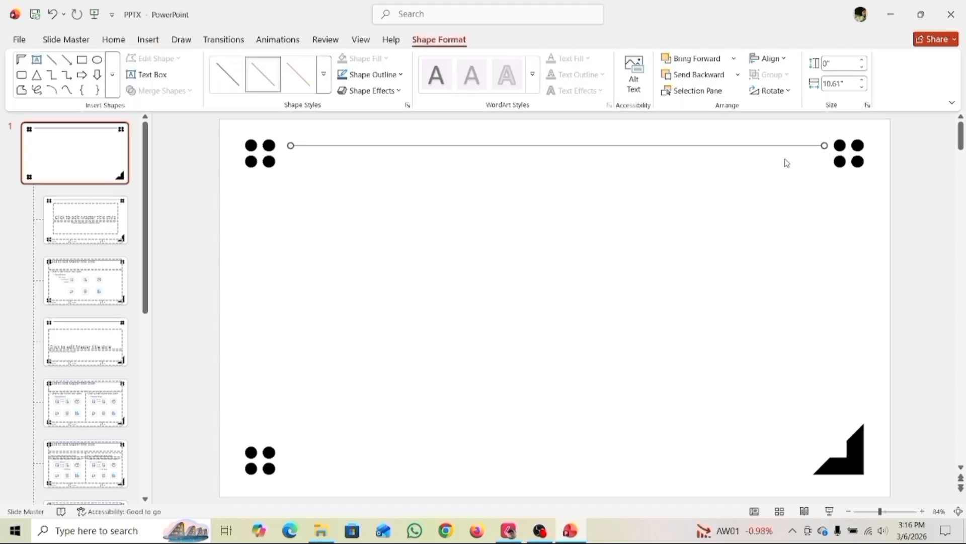
Set the horizontal line's outline color to black and its weight to 3 pt.
click(366, 80)
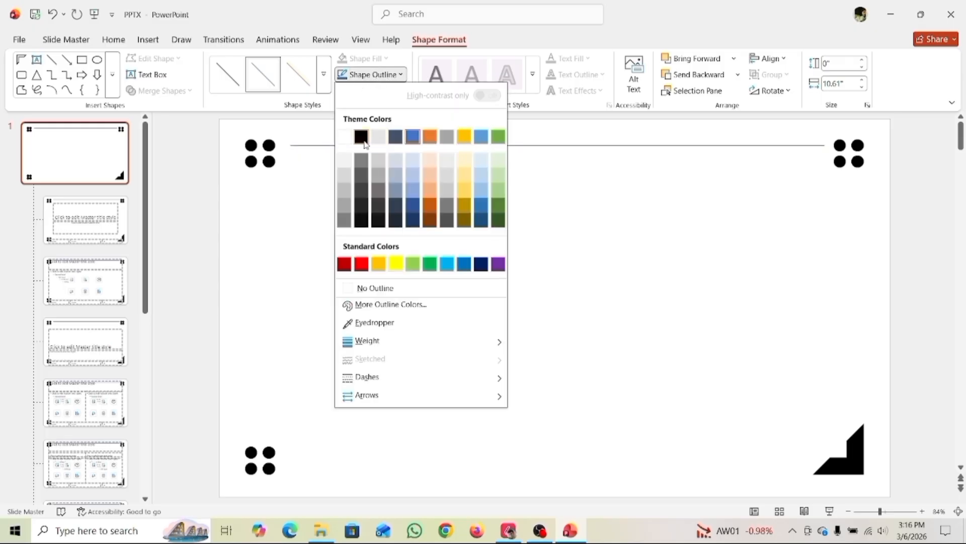
click(362, 142)
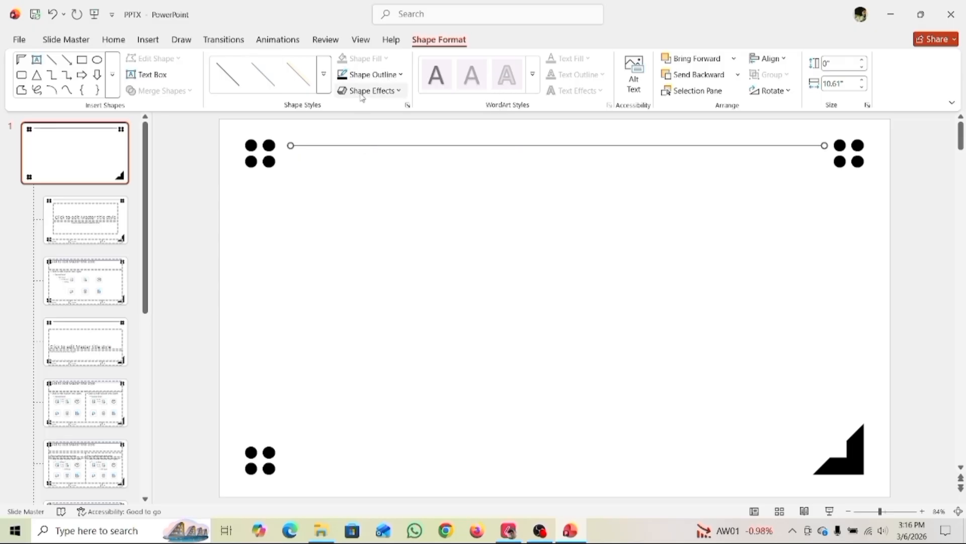
click(375, 77)
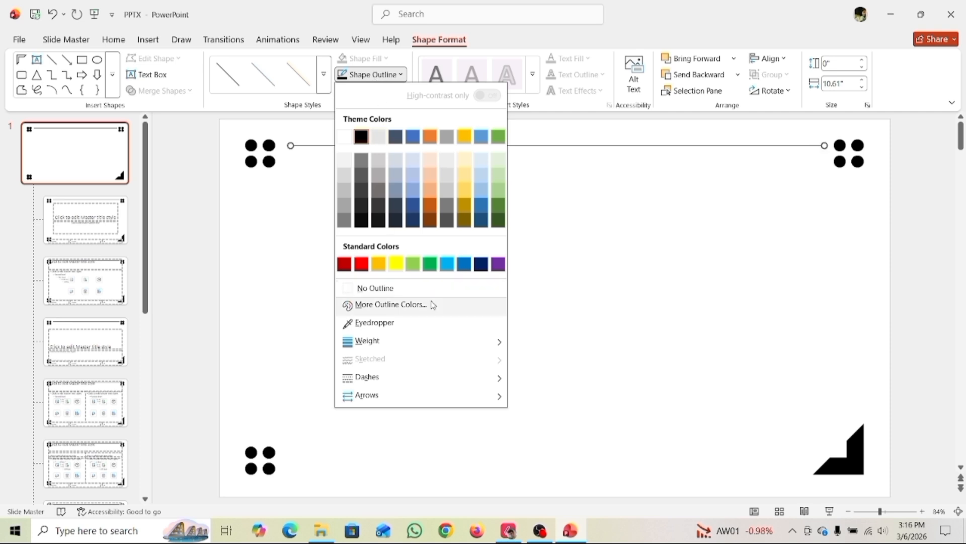
mouse_move(407, 346)
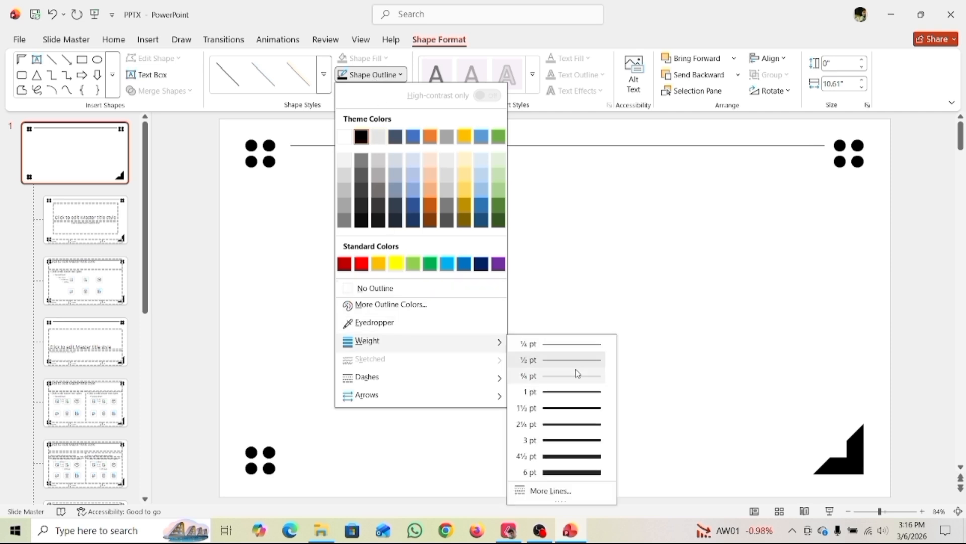
click(566, 442)
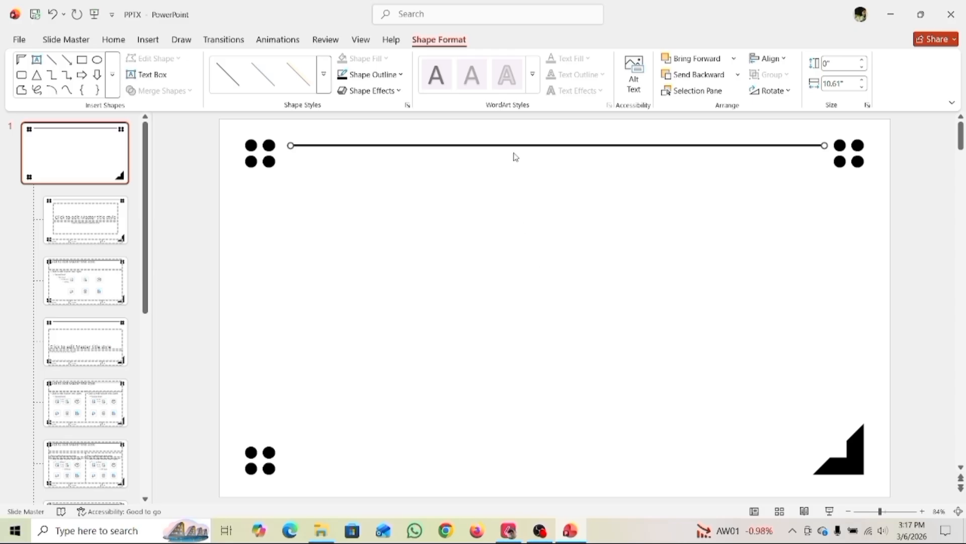
Copy the header line twice below itself with the three lines distributed evenly vertically, and close the slide master view.
drag(523, 151, 524, 163)
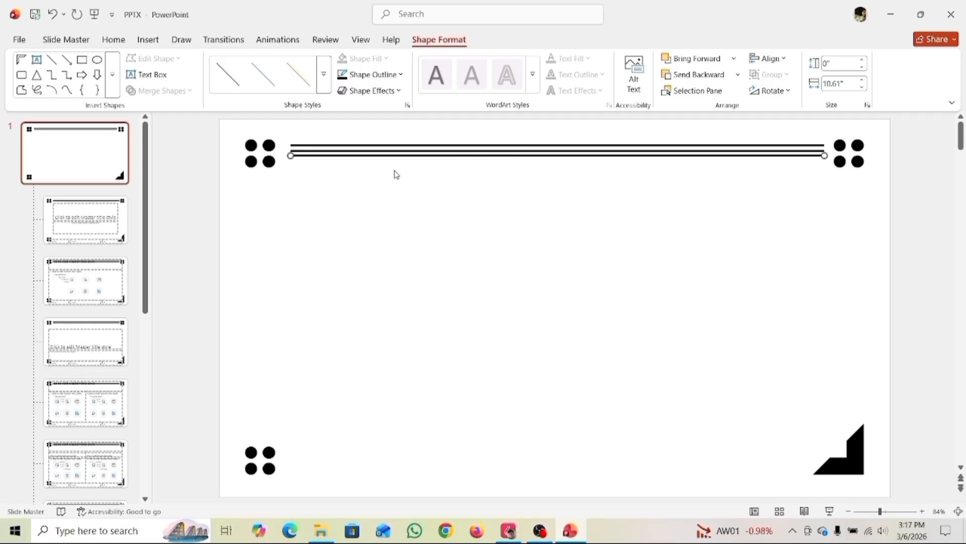
shift+click(395, 151)
shift+click(395, 145)
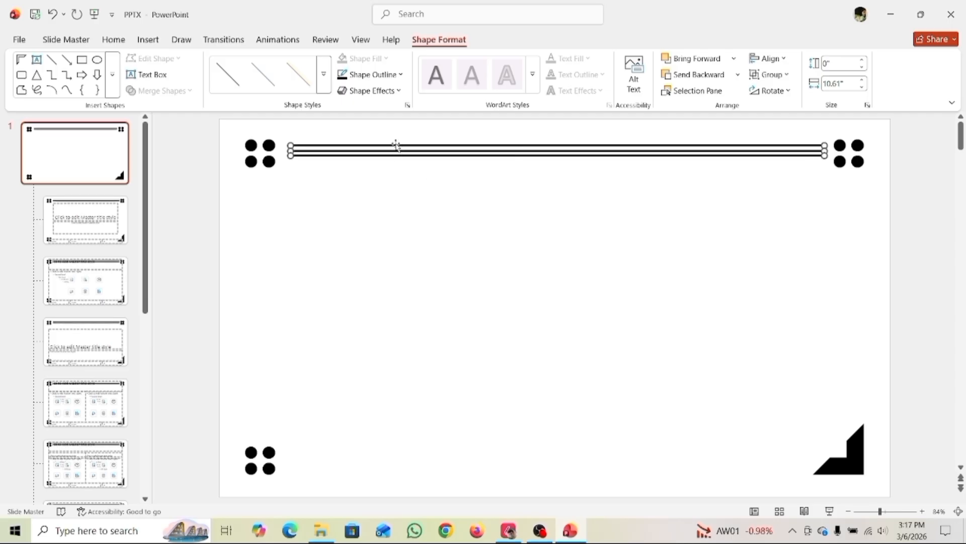
click(779, 63)
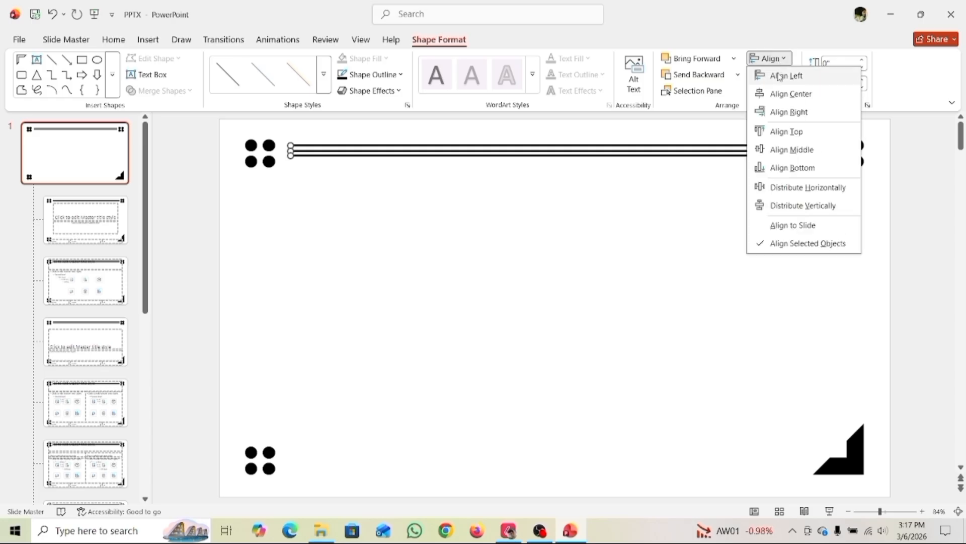
click(811, 207)
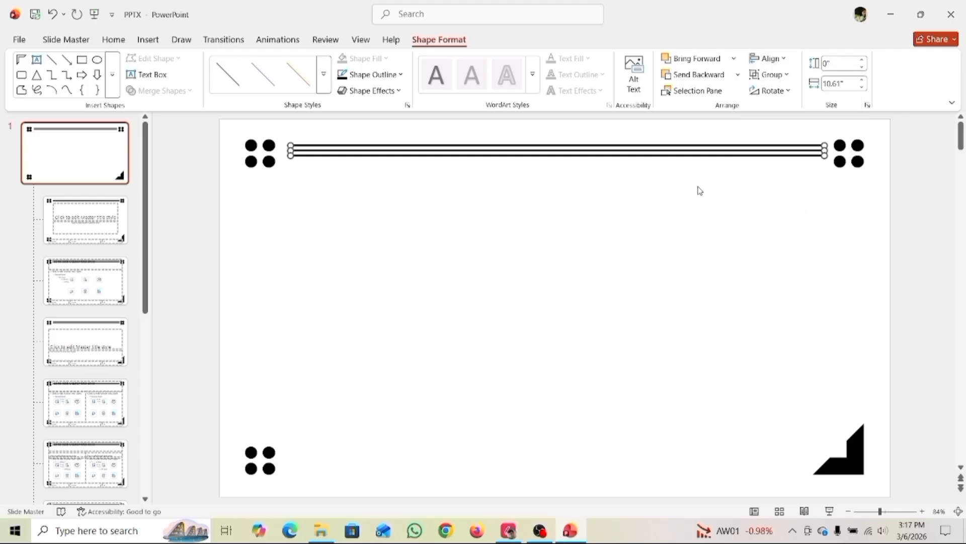
click(496, 187)
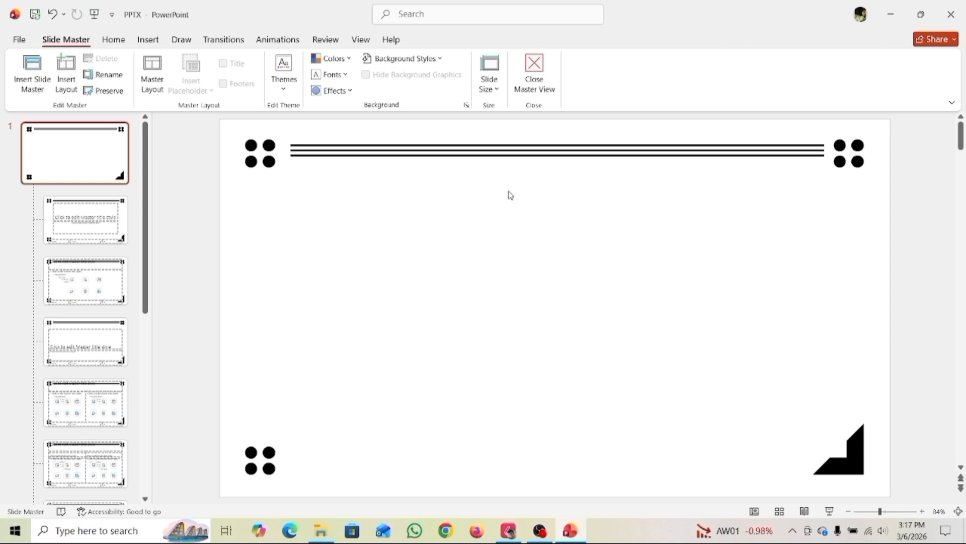
click(537, 83)
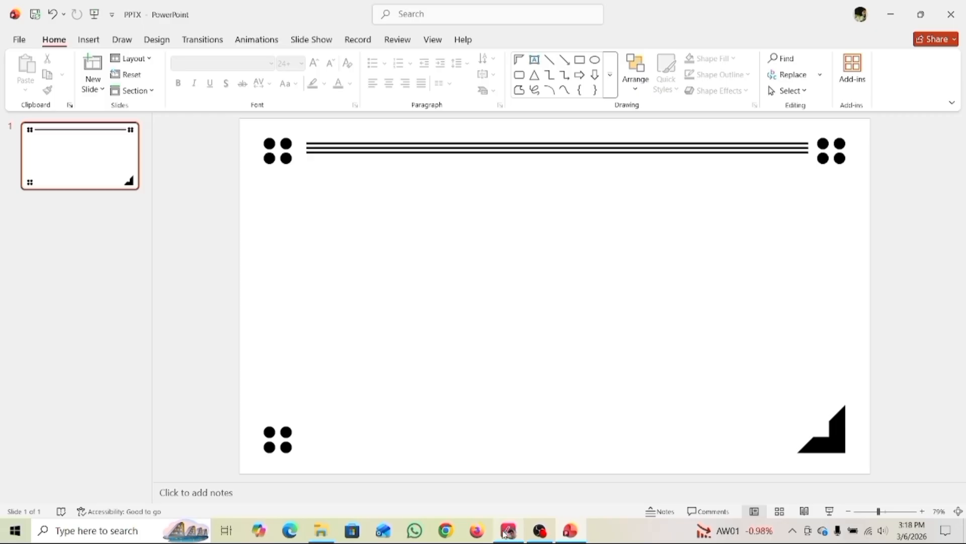
Switch to the Lumin PDF and review the title slide's text, font and image requirements along with its sample layout.
click(501, 532)
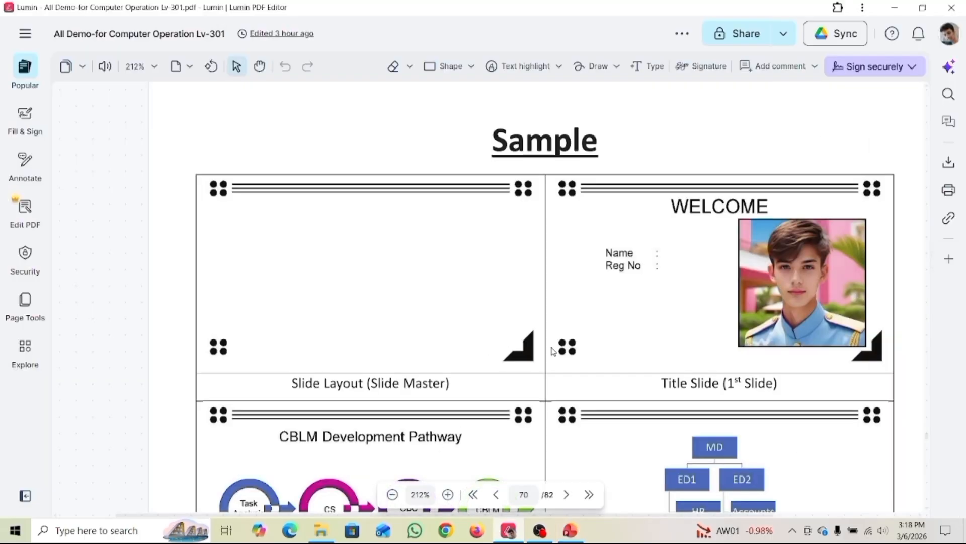
key(Tab)
scroll(693, 329, down, 1)
scroll(692, 331, up, 1)
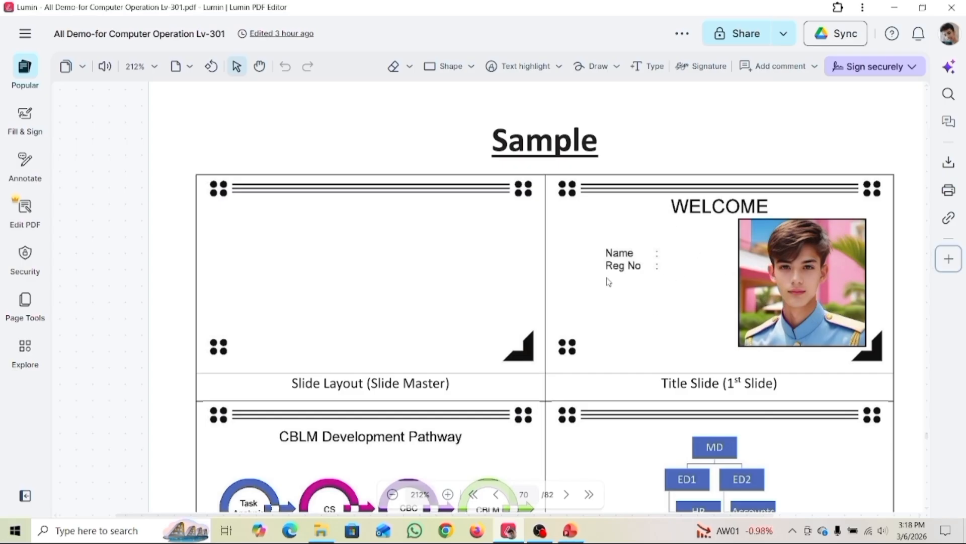
scroll(298, 274, up, 5)
scroll(299, 276, up, 10)
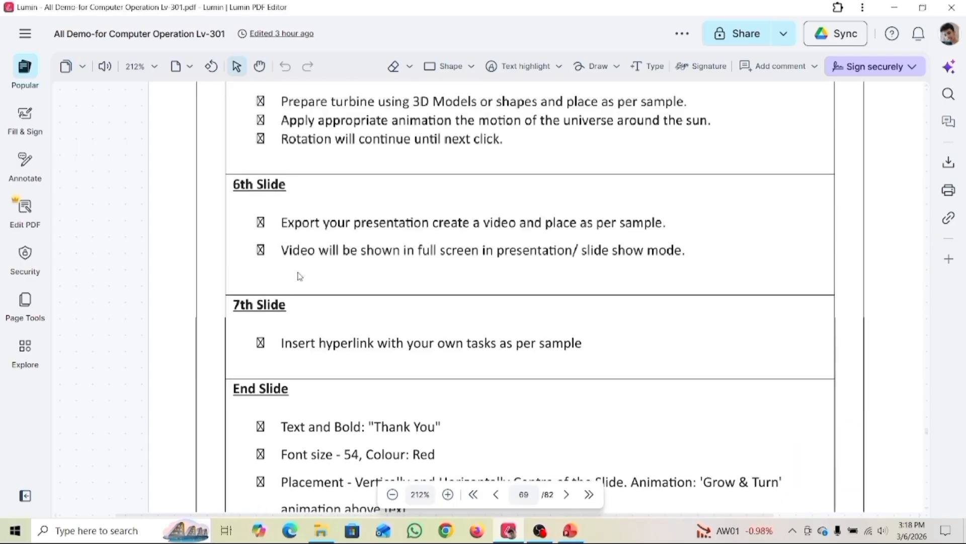
scroll(300, 275, up, 10)
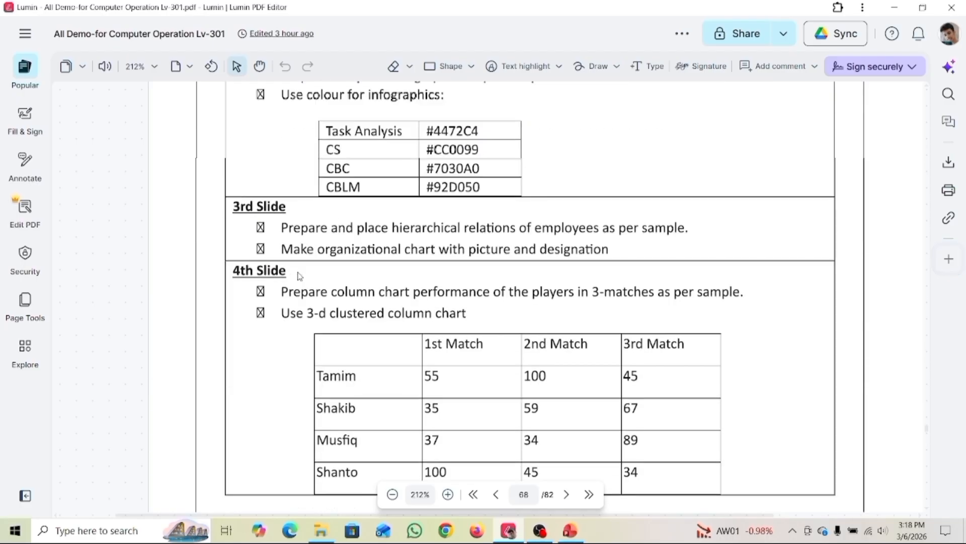
scroll(298, 276, down, 3)
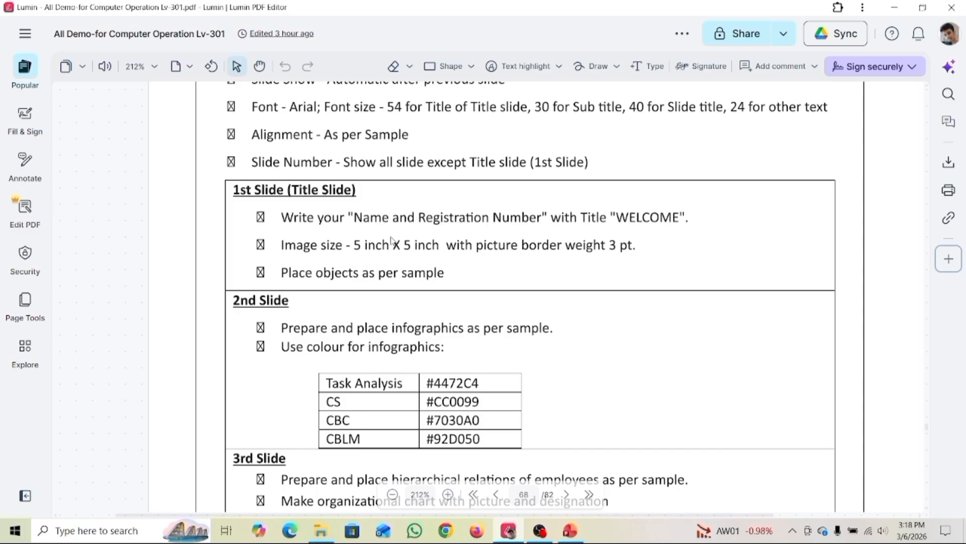
drag(283, 245, 457, 245)
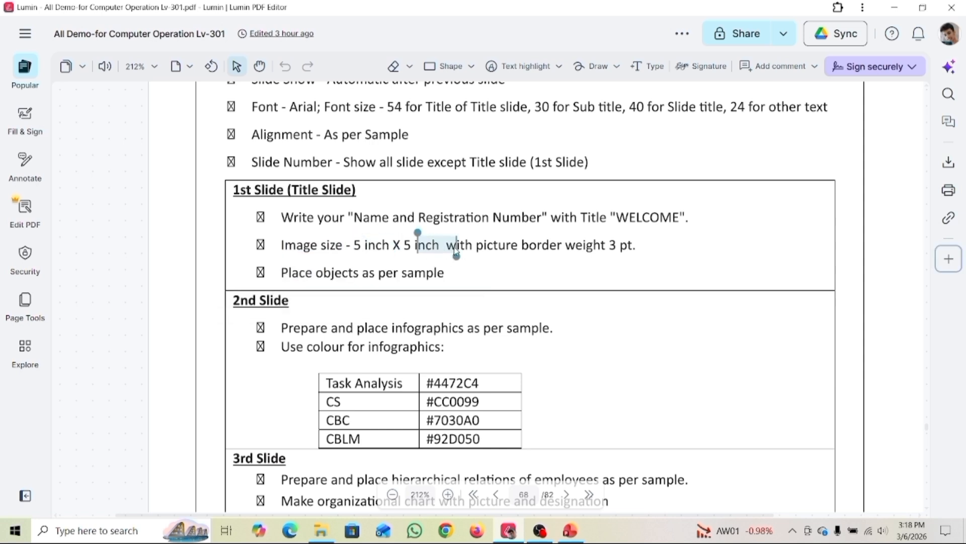
click(485, 245)
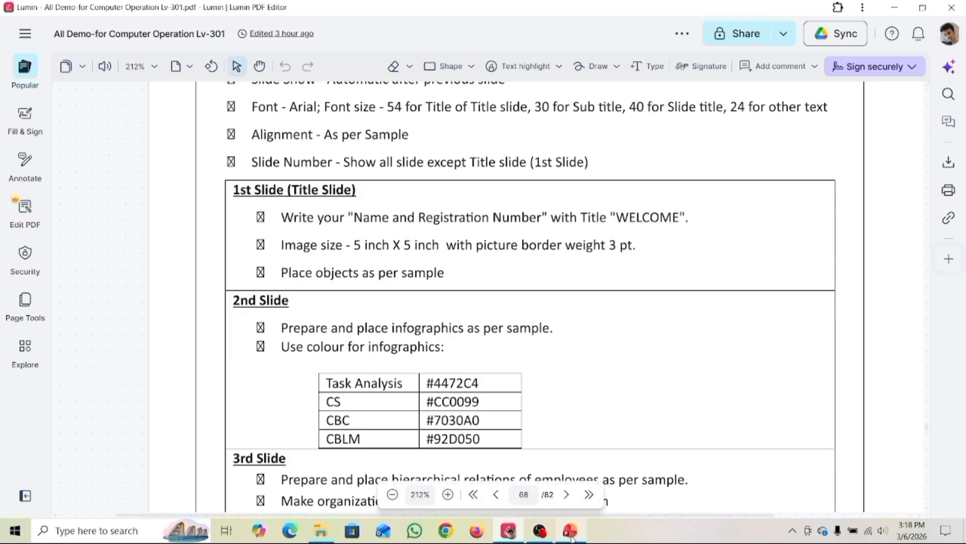
scroll(454, 355, down, 5)
scroll(453, 354, up, 5)
scroll(455, 355, down, 5)
scroll(454, 355, down, 10)
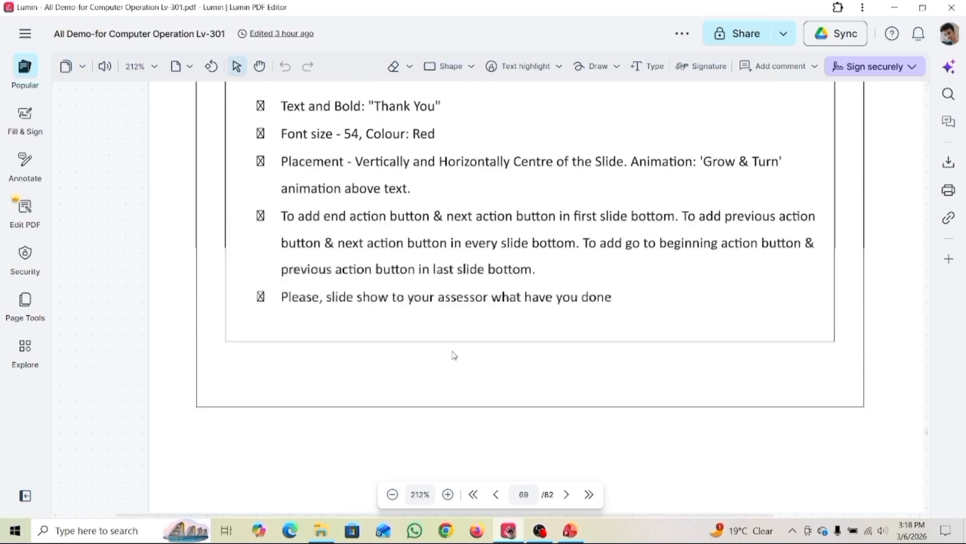
scroll(455, 355, down, 6)
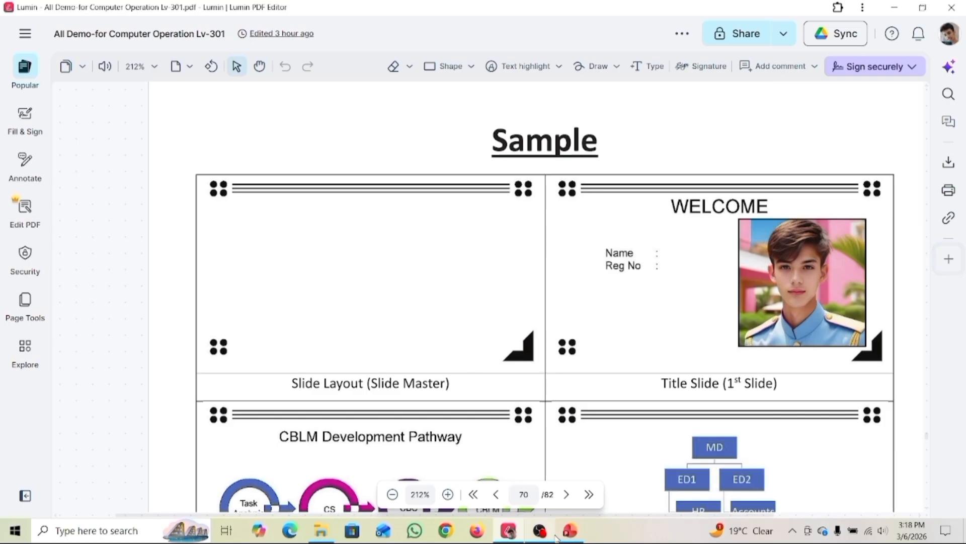
Switch to PowerPoint and add a text box reading "Welcome" below the header lines on the first slide.
click(571, 530)
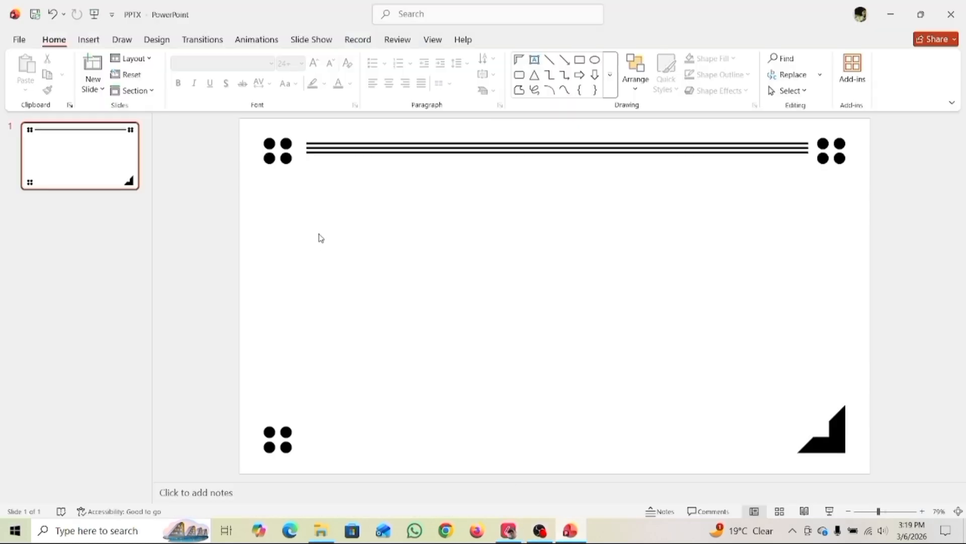
click(80, 46)
click(507, 76)
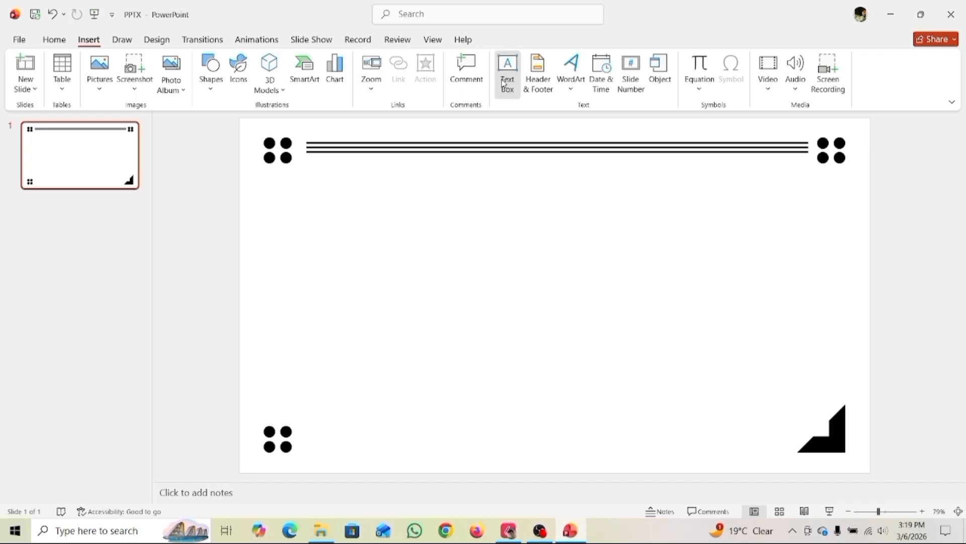
click(453, 177)
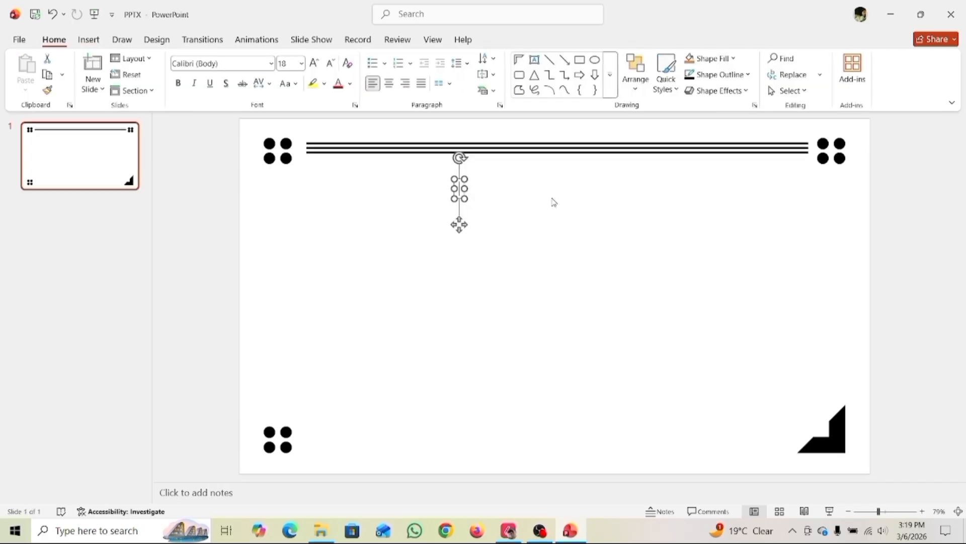
text(Wel)
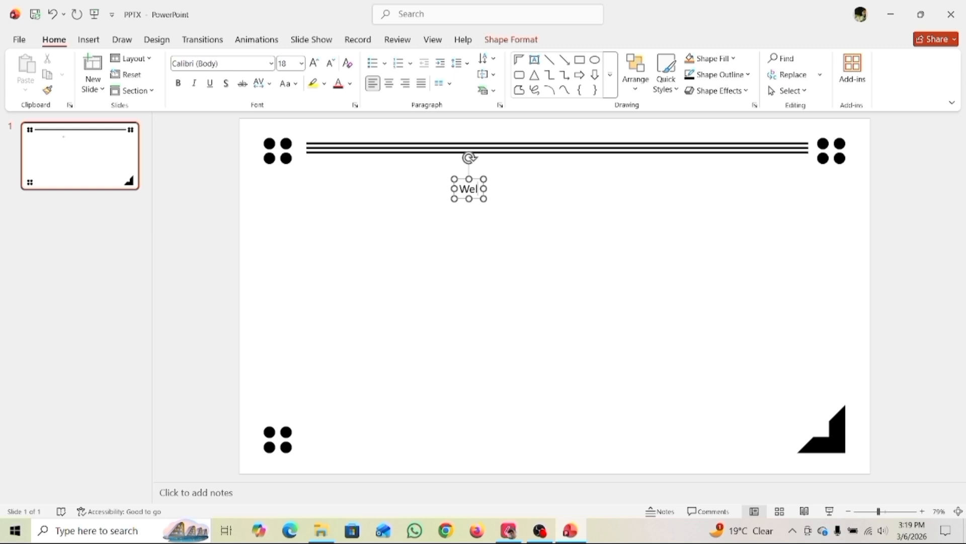
text(come)
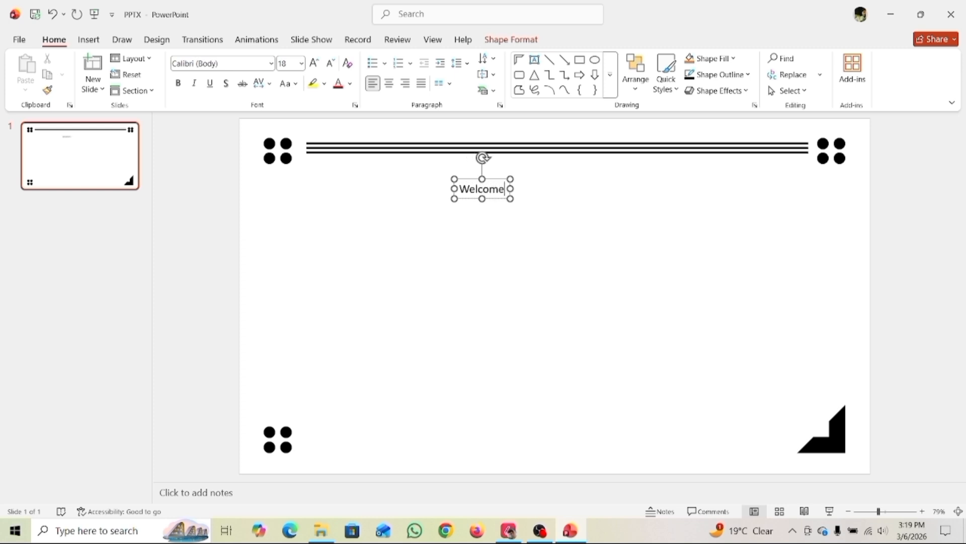
click(562, 241)
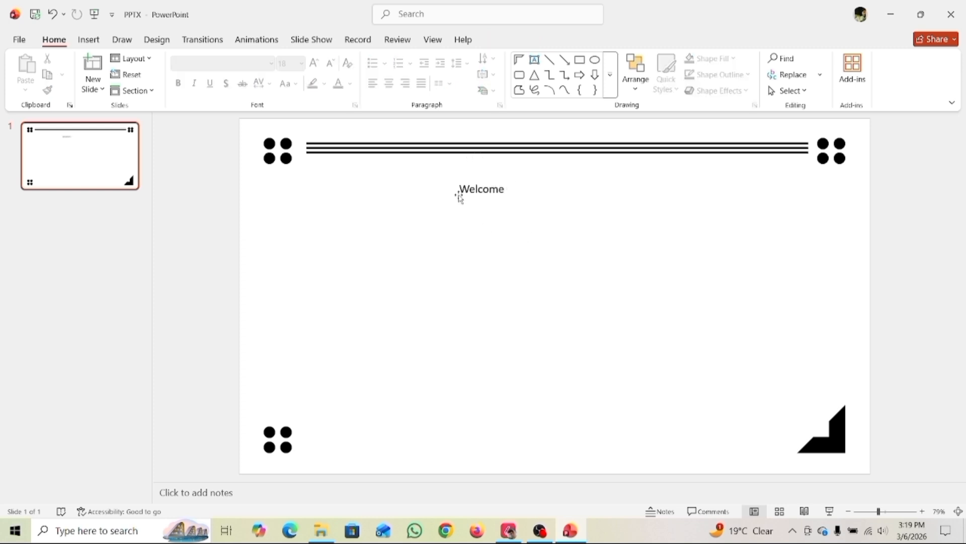
Format the "Welcome" title in Arial at size 54 and center it just beneath the header lines.
click(497, 200)
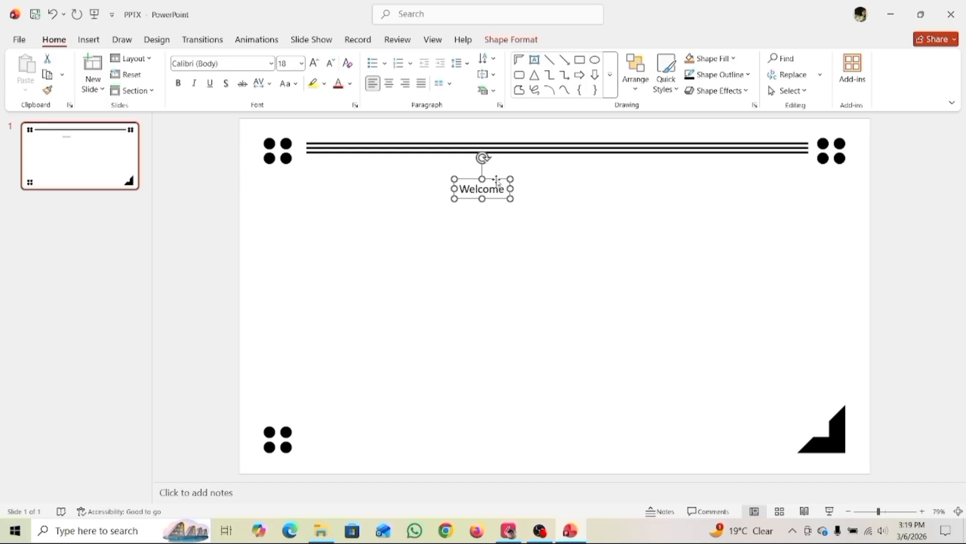
click(271, 64)
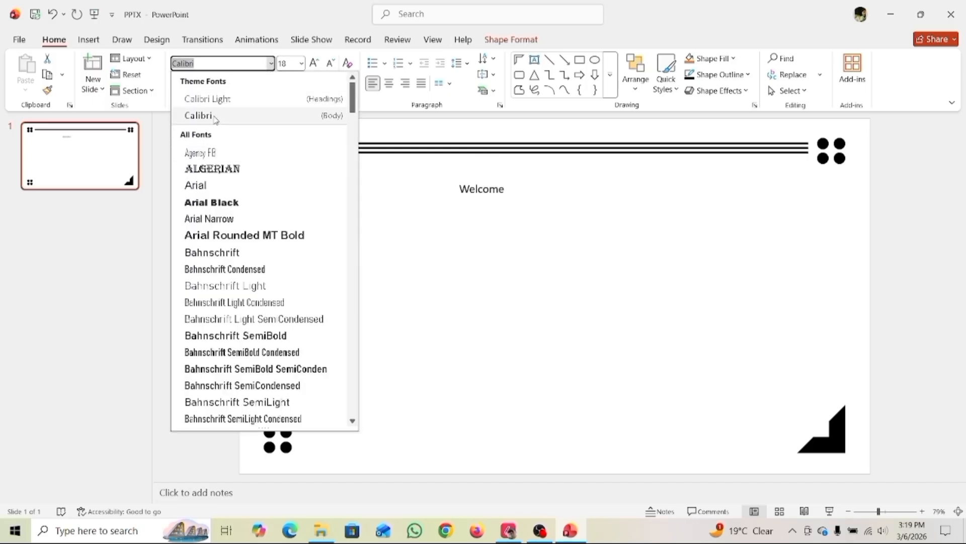
text(Arial)
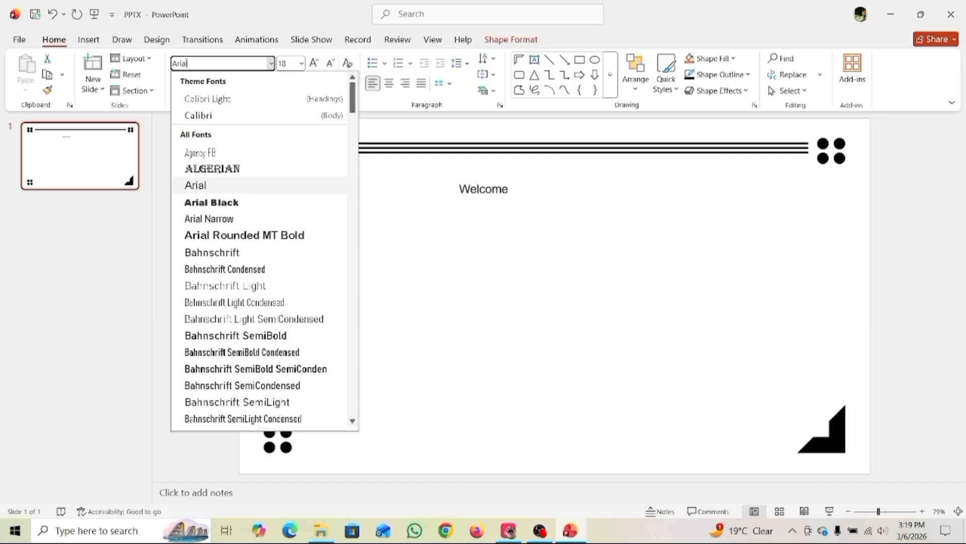
key(Return)
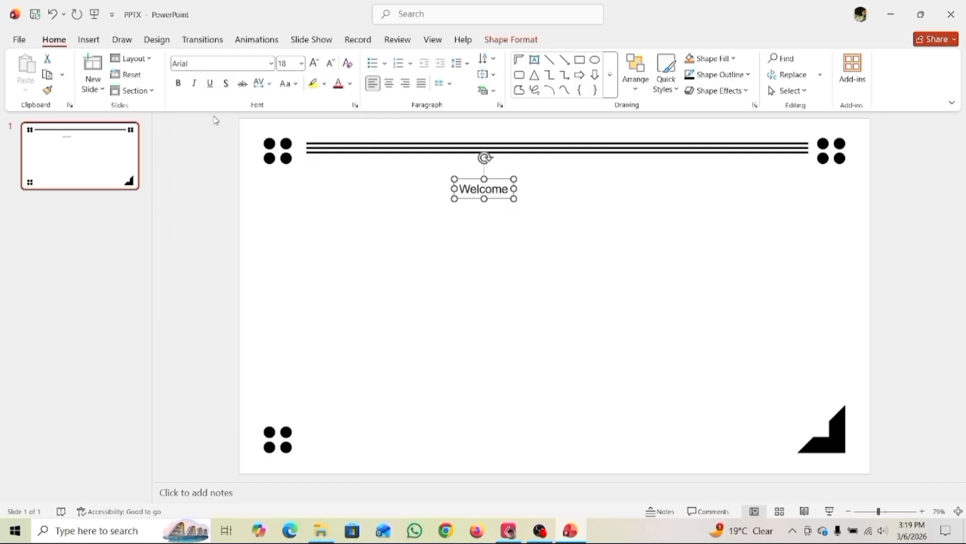
click(287, 63)
key(Return)
drag(486, 179, 509, 152)
click(550, 288)
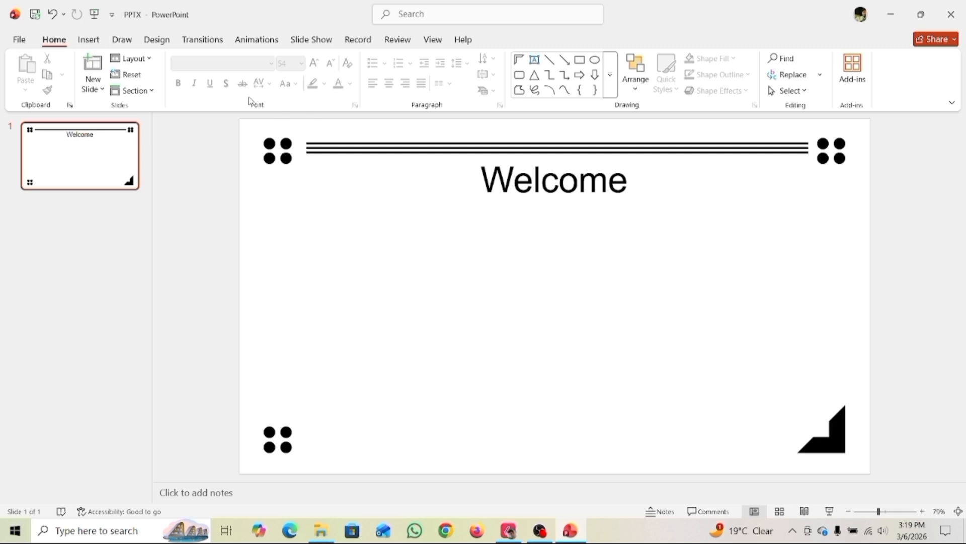
Add a text box in the left half of the title slide with the label "Name" followed by a tab space.
click(90, 40)
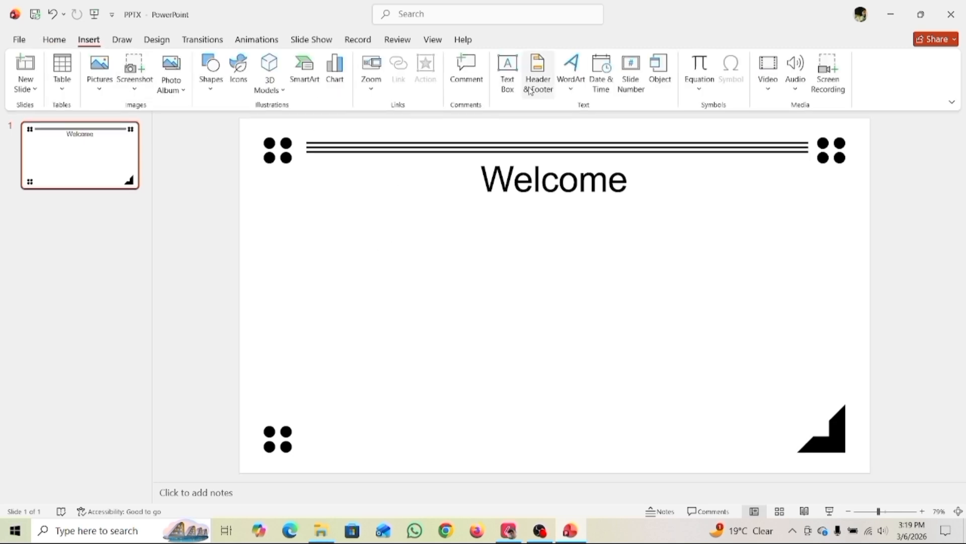
click(507, 74)
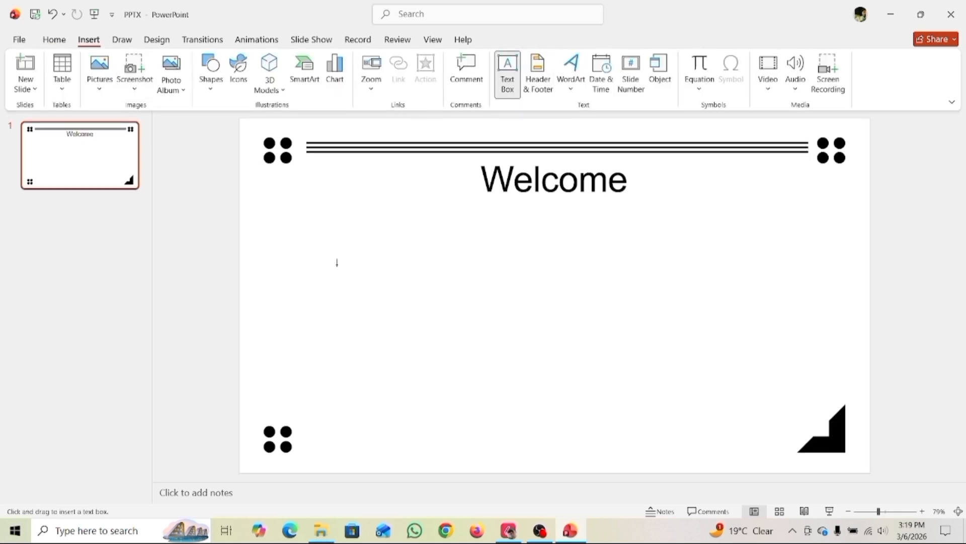
click(336, 262)
text(Name)
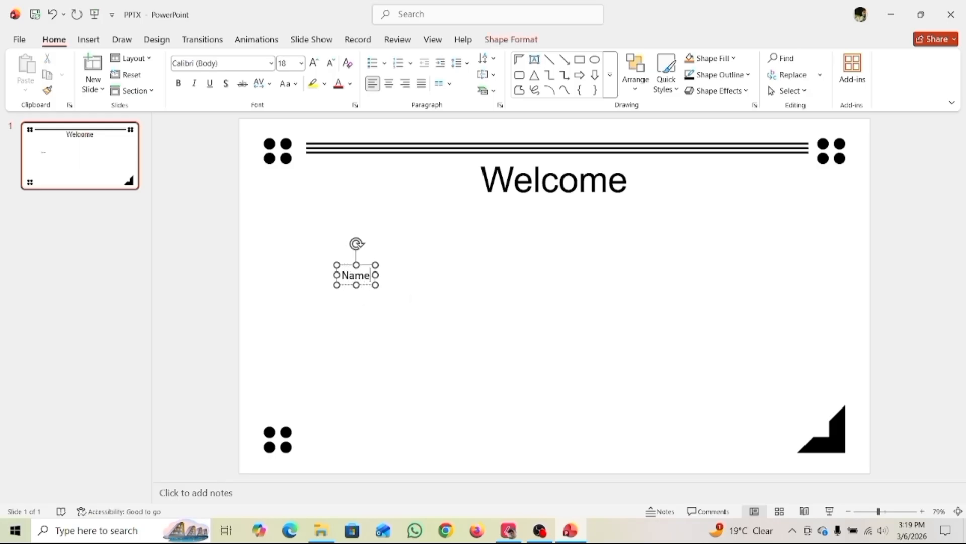
key(Tab)
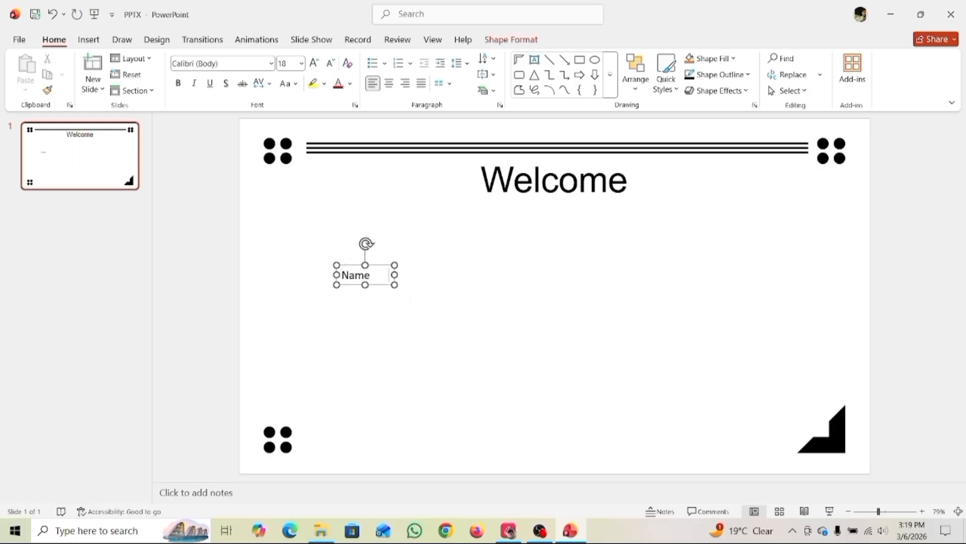
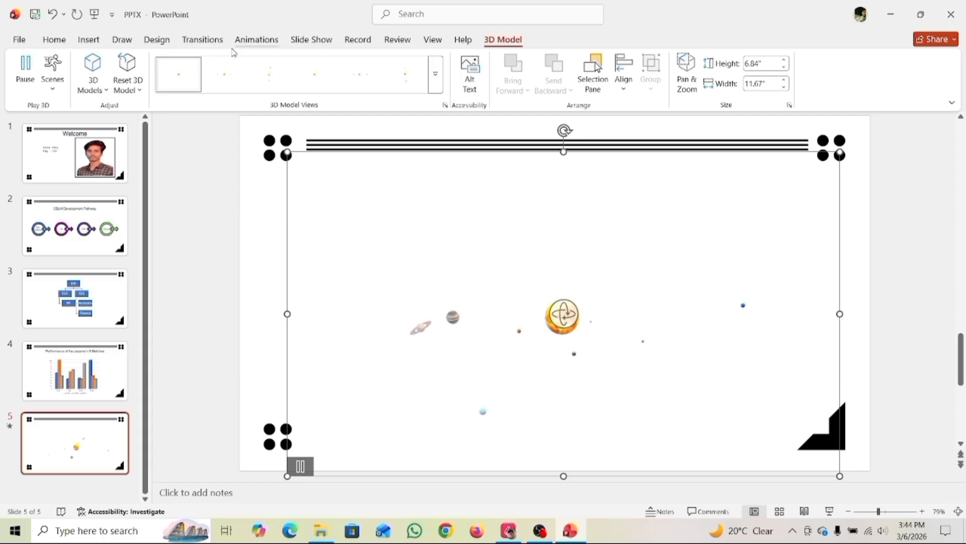
Apply the Turntable animation to the solar system 3D model on slide 5.
click(256, 40)
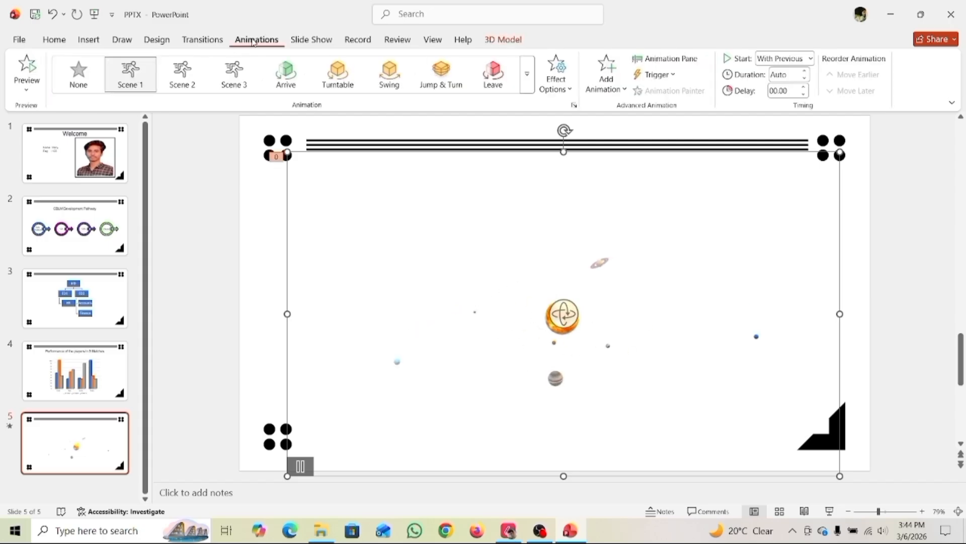
click(337, 84)
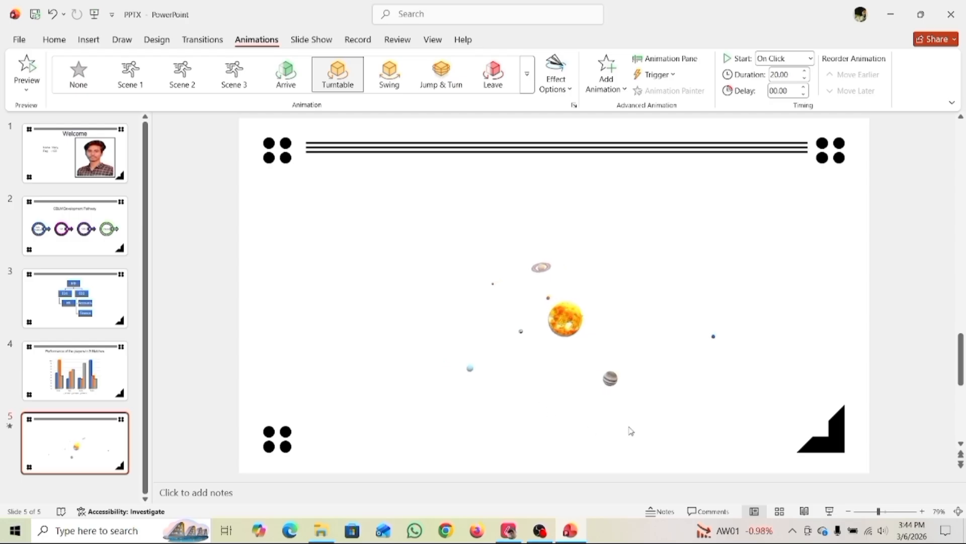
click(634, 287)
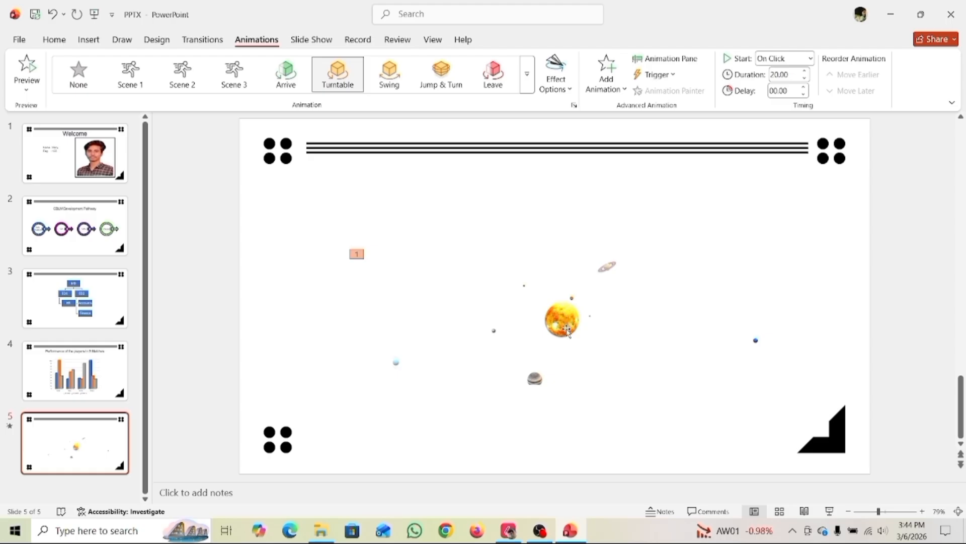
click(722, 315)
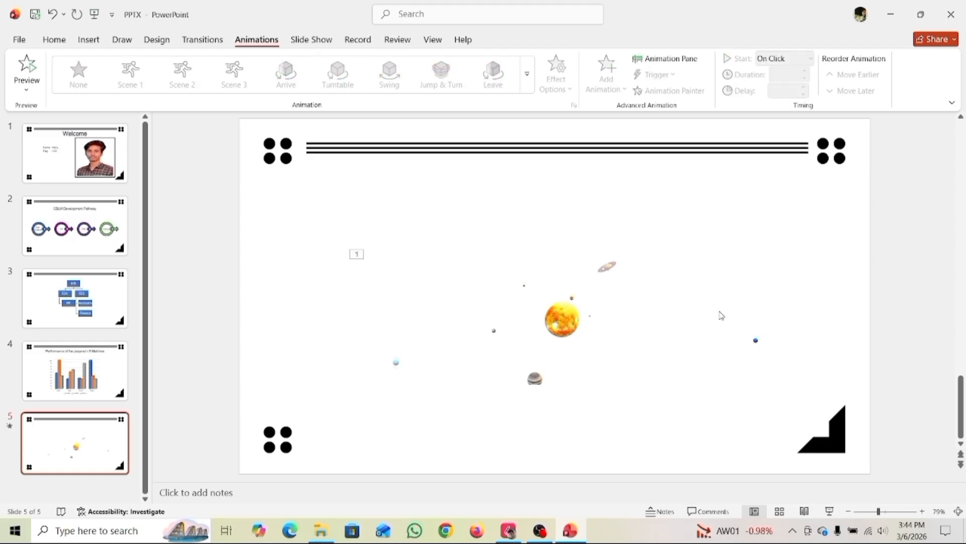
Use Pan & Zoom on the solar system 3D model, enlarge its frame to 5.5" high, and zoom the model out to fit inside.
click(583, 326)
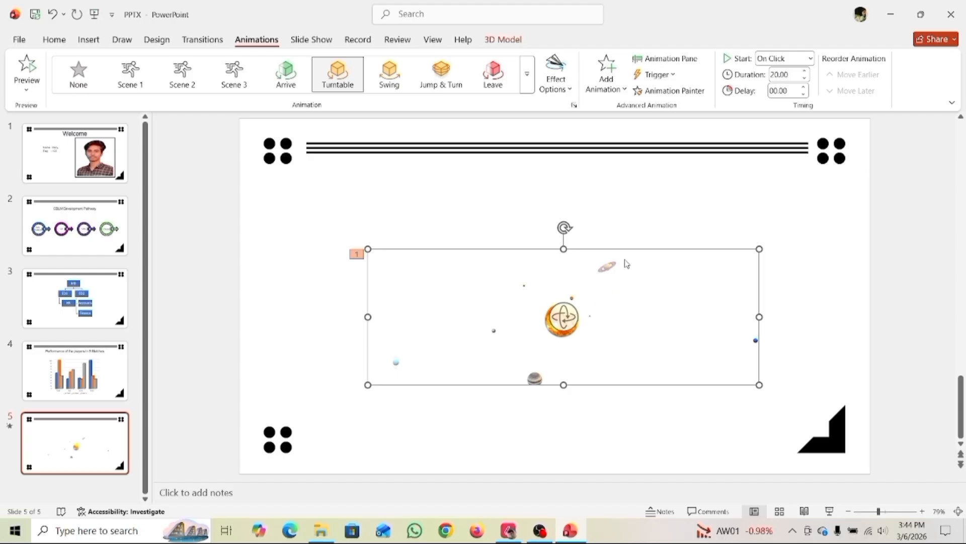
click(504, 40)
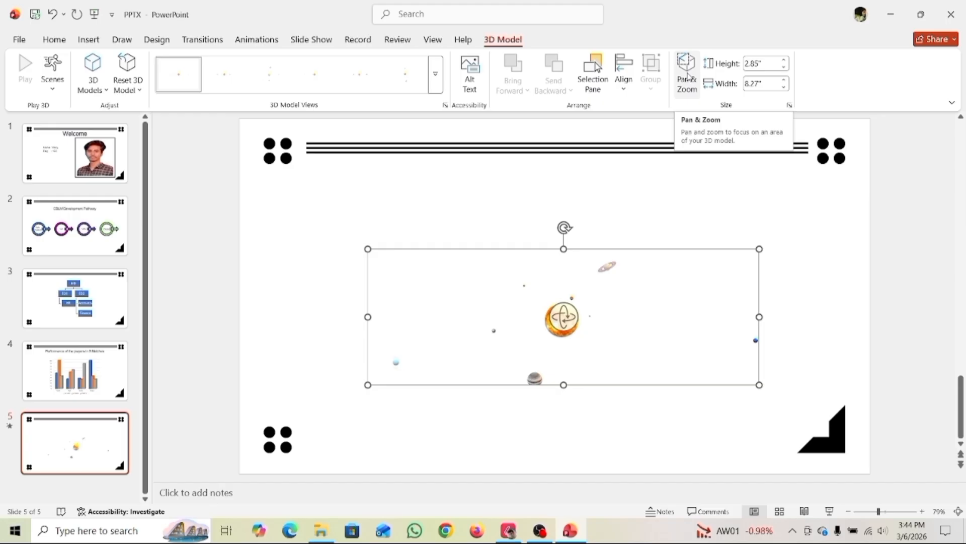
click(687, 76)
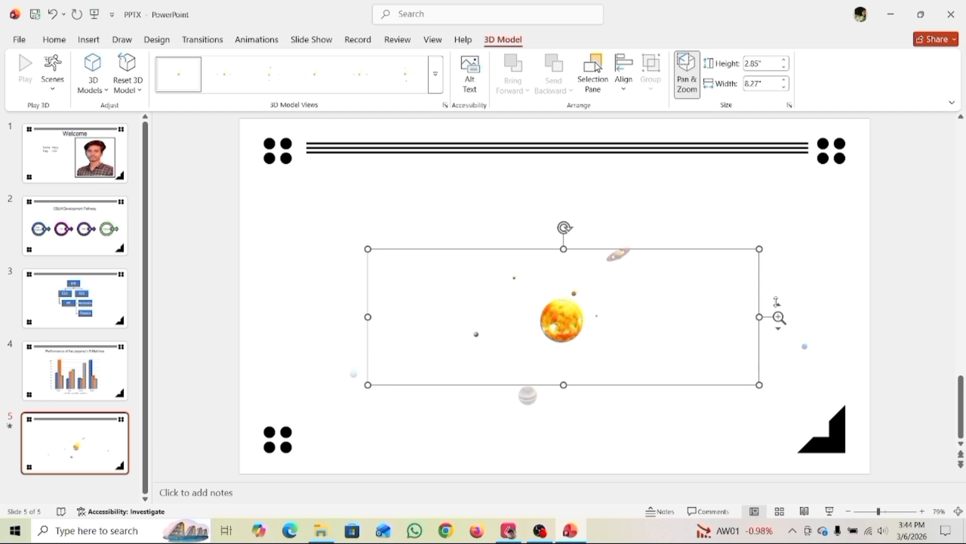
drag(776, 304, 779, 293)
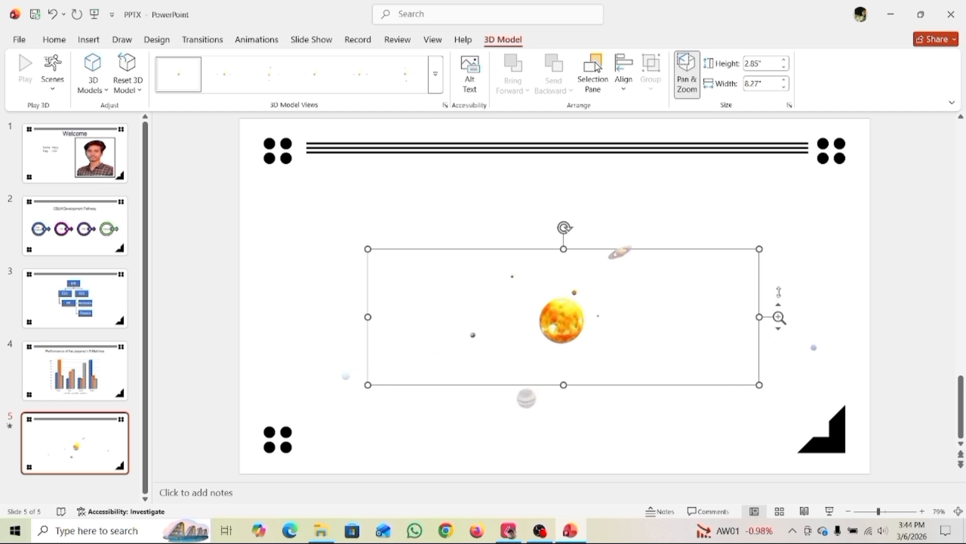
drag(563, 383, 563, 443)
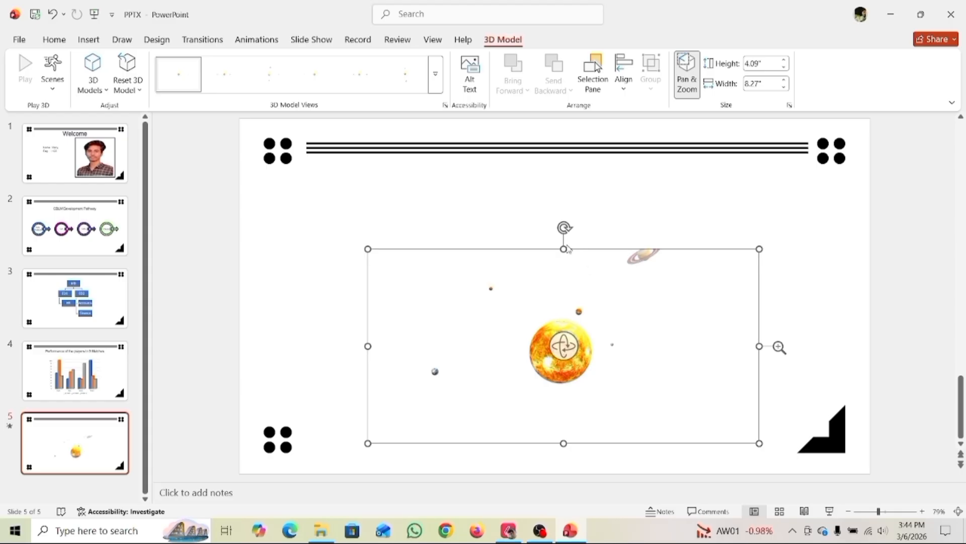
drag(564, 248, 563, 182)
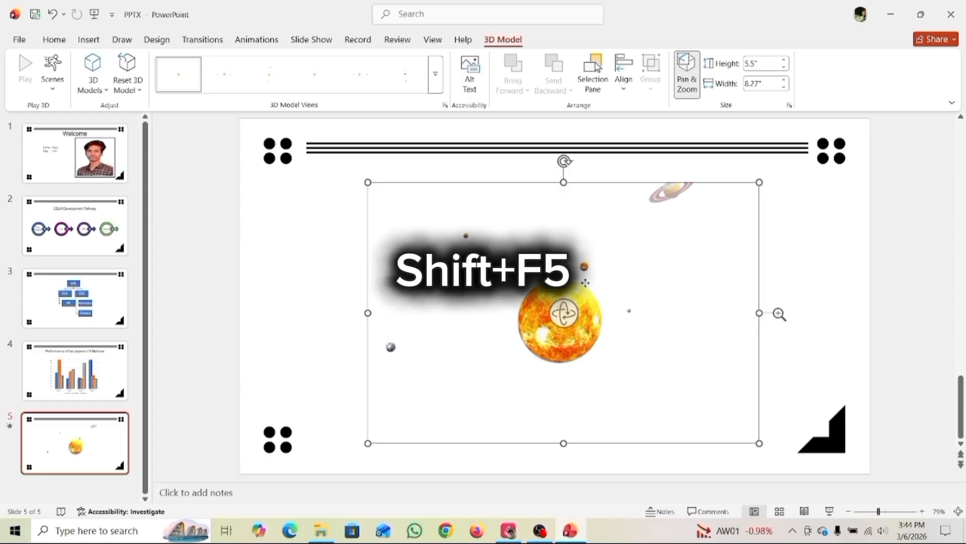
drag(779, 314, 784, 365)
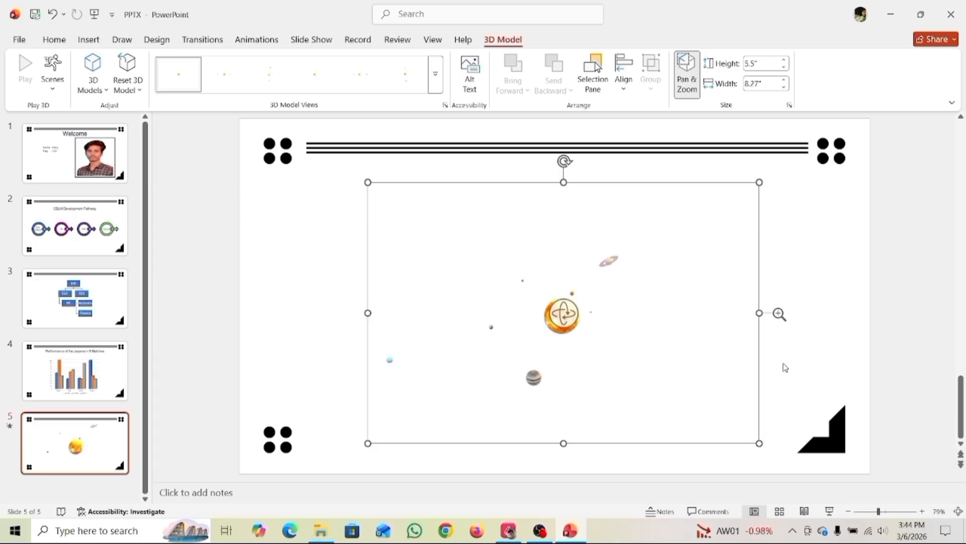
click(813, 314)
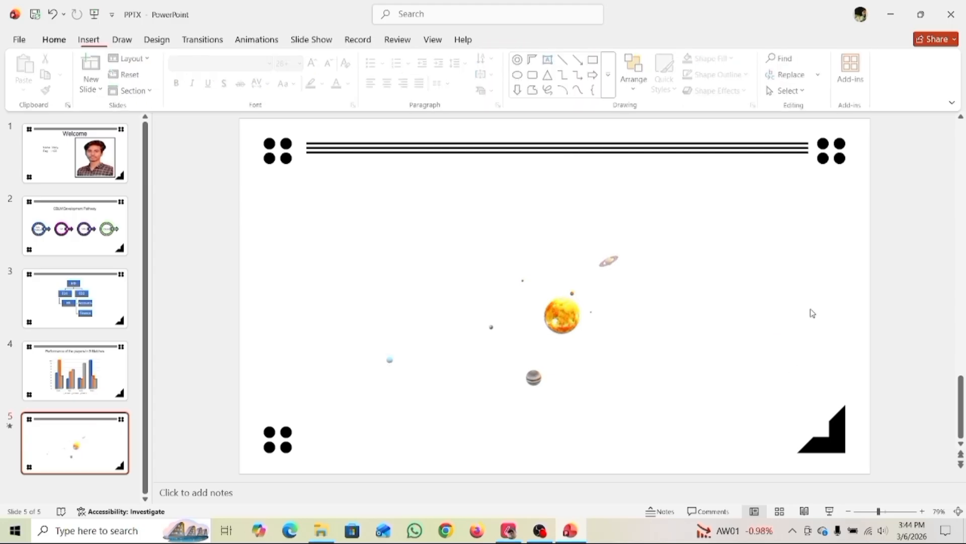
Set the solar system's Turntable animation to start With Previous and play slide 5 as a slide show to check the rotation.
click(568, 313)
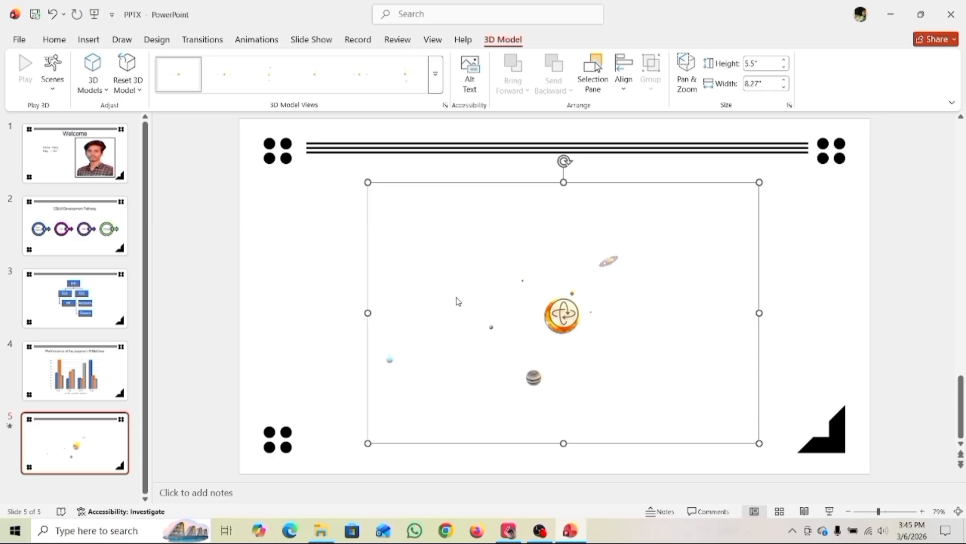
key(Escape)
click(256, 40)
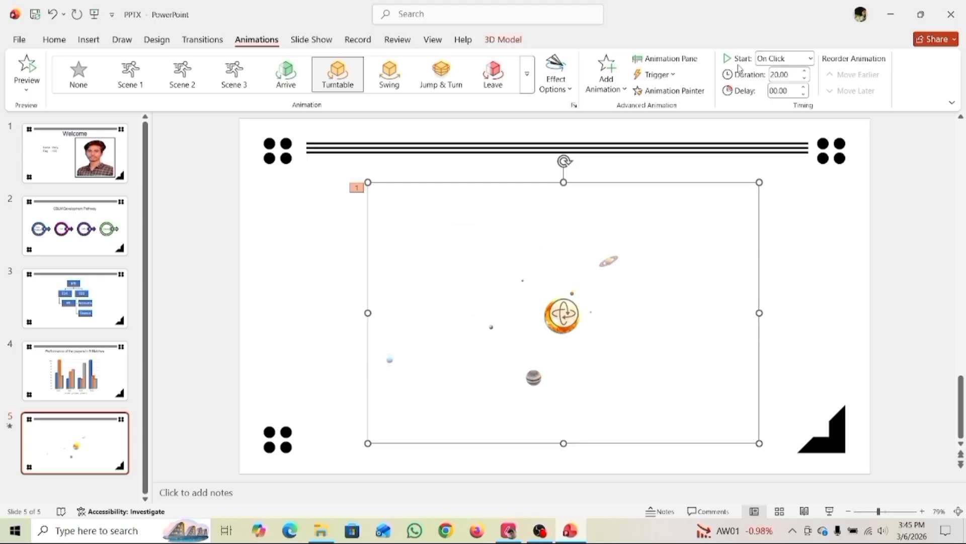
click(773, 60)
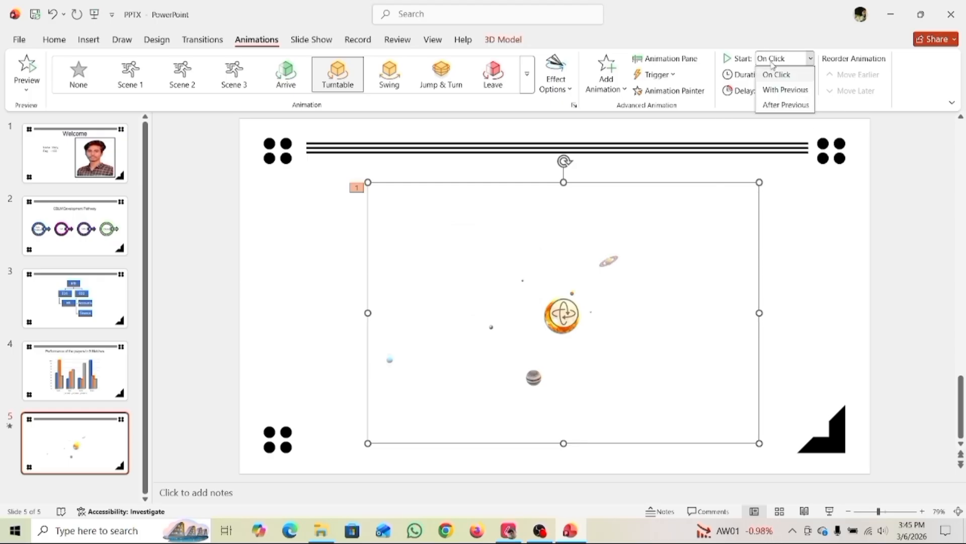
click(790, 95)
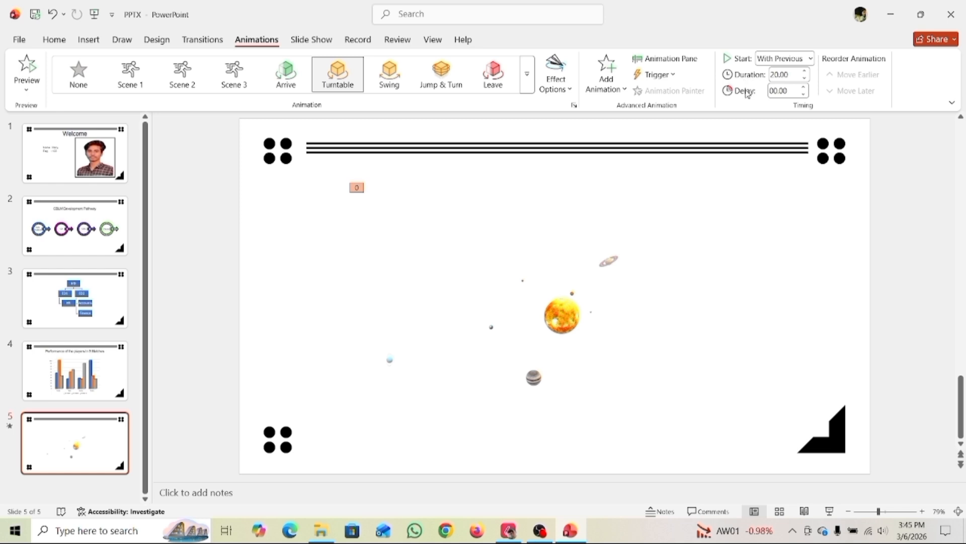
click(773, 76)
click(627, 177)
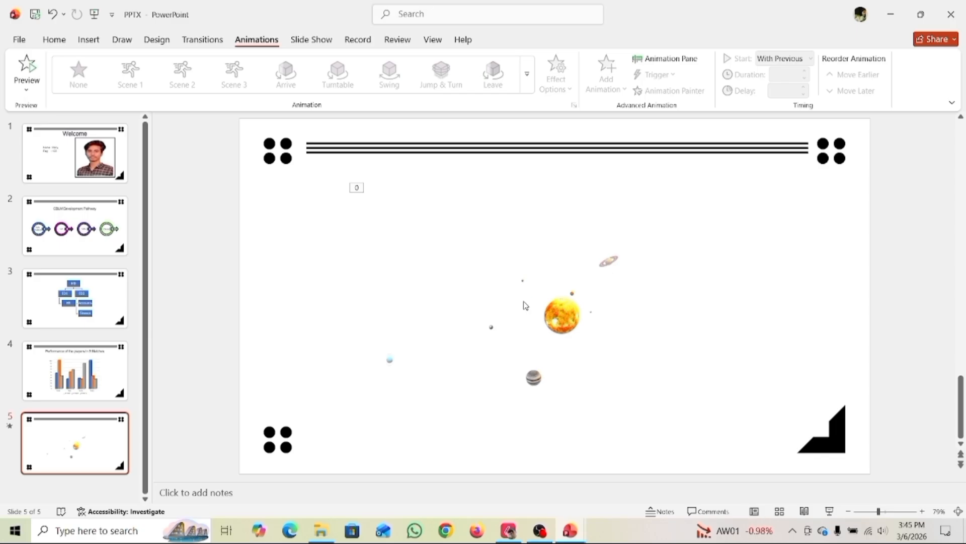
key(shift+F5)
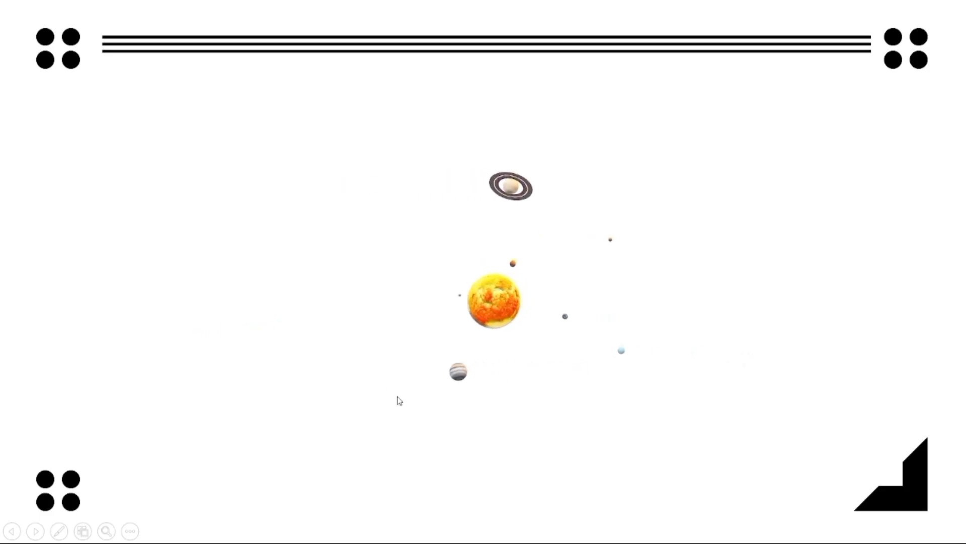
key(Escape)
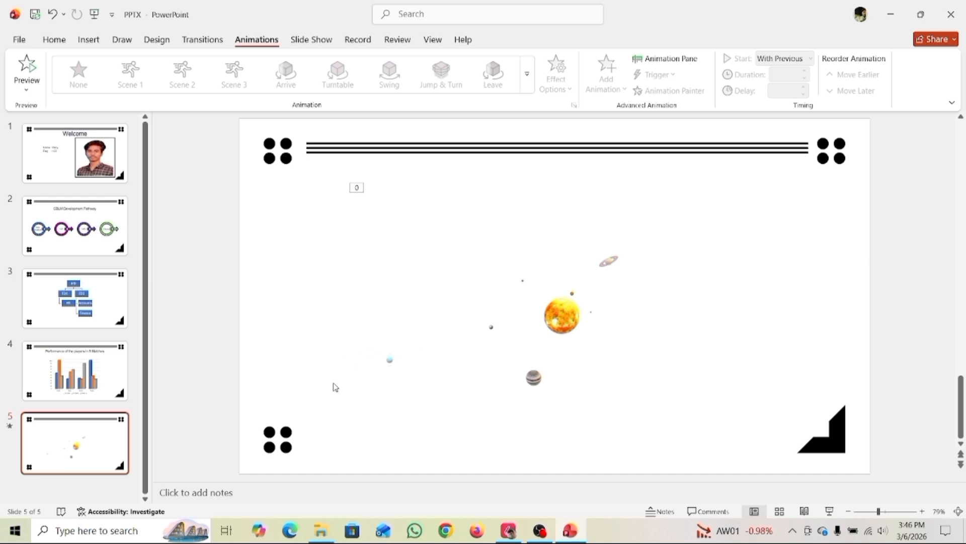
Switch to the specification PDF in Lumin and review the requirements for slides 5 to 7 and the sample of the 6th slide with the video.
click(509, 531)
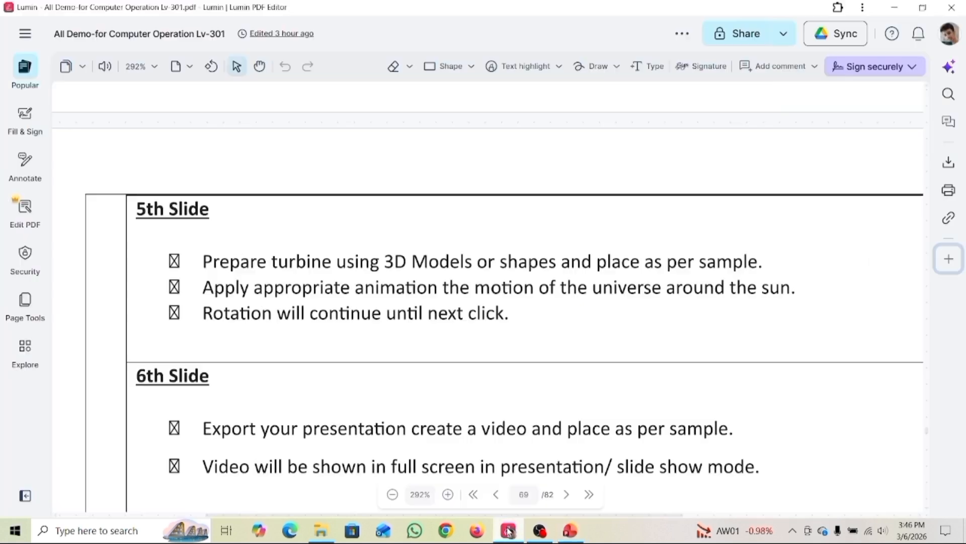
scroll(336, 401, down, 3)
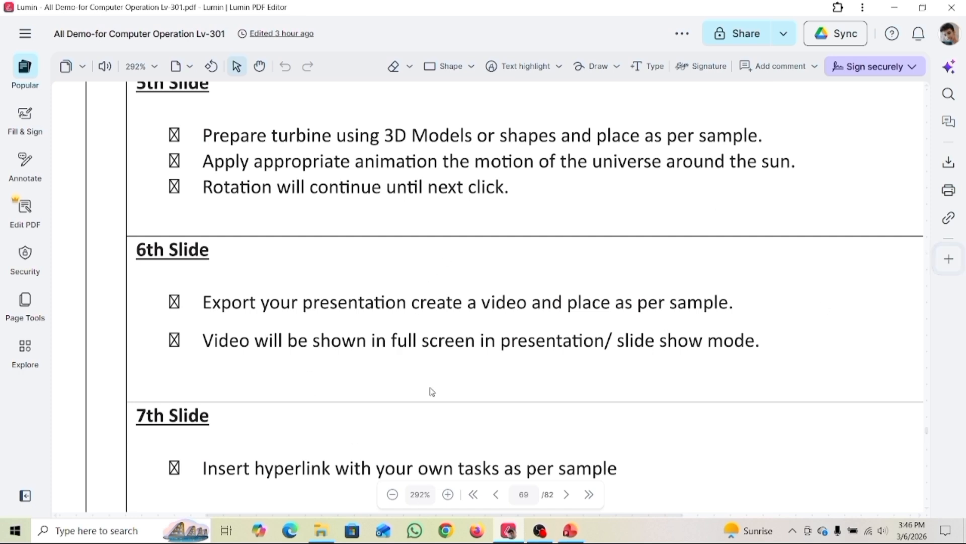
scroll(413, 344, down, 3)
scroll(413, 343, down, 8)
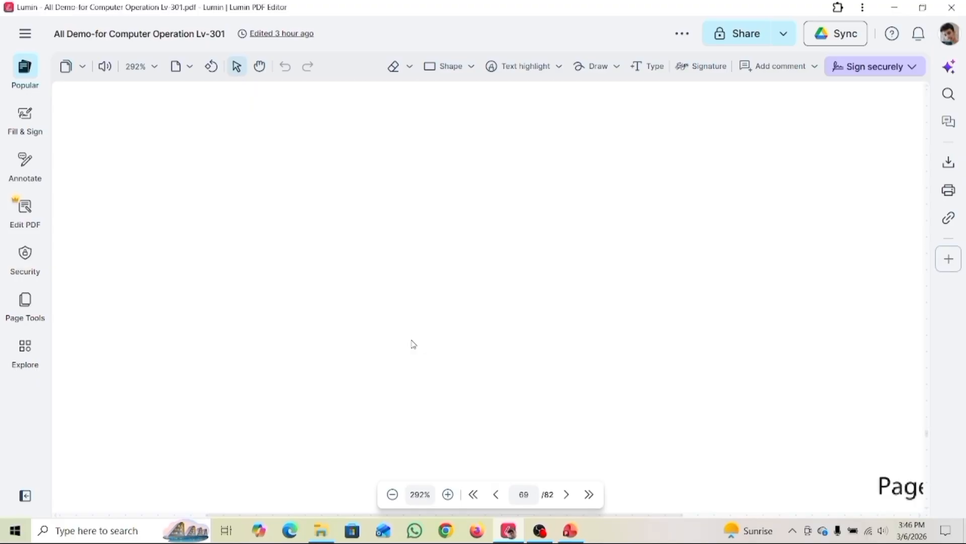
ctrl+scroll(412, 344, down, 2)
scroll(413, 344, down, 10)
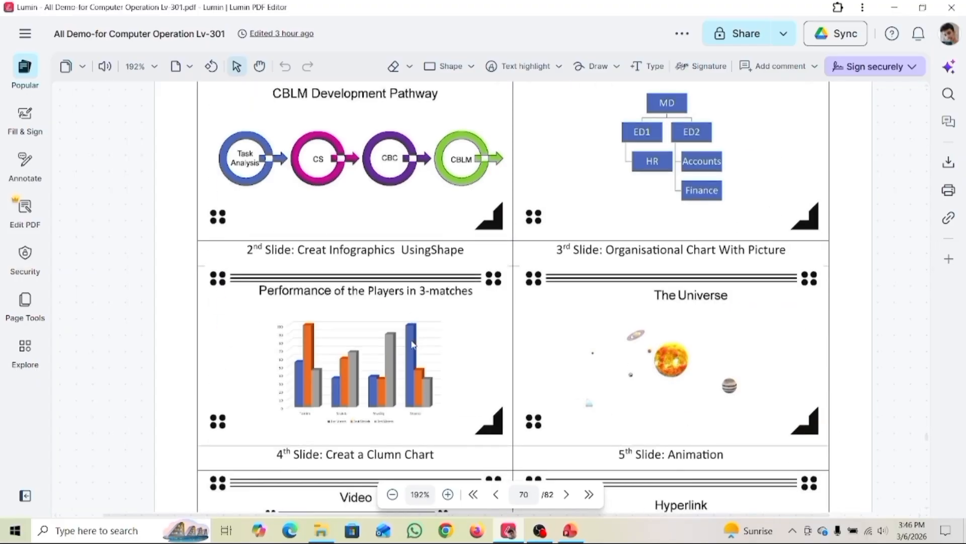
scroll(413, 344, up, 3)
scroll(413, 344, down, 3)
ctrl+scroll(413, 344, up, 1)
ctrl+scroll(412, 344, up, 1)
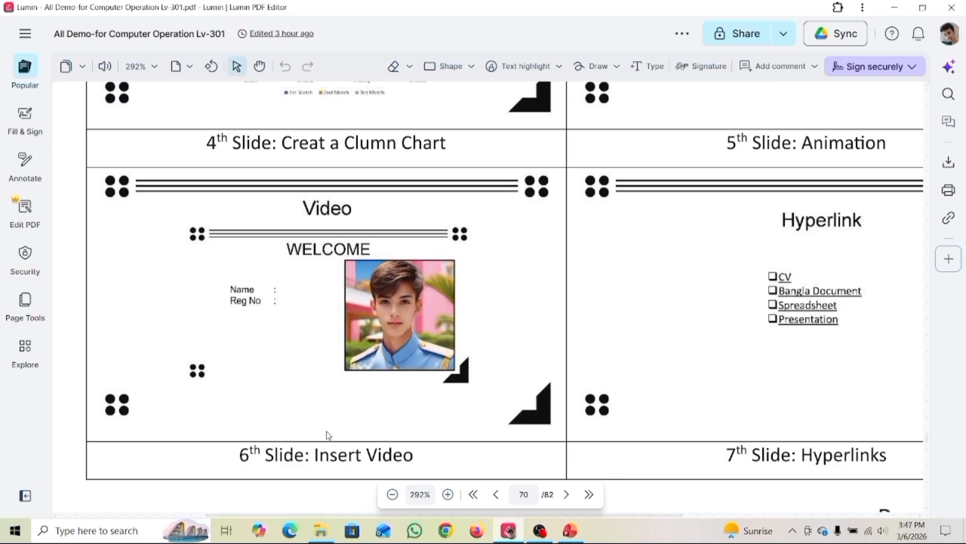
drag(317, 459, 414, 458)
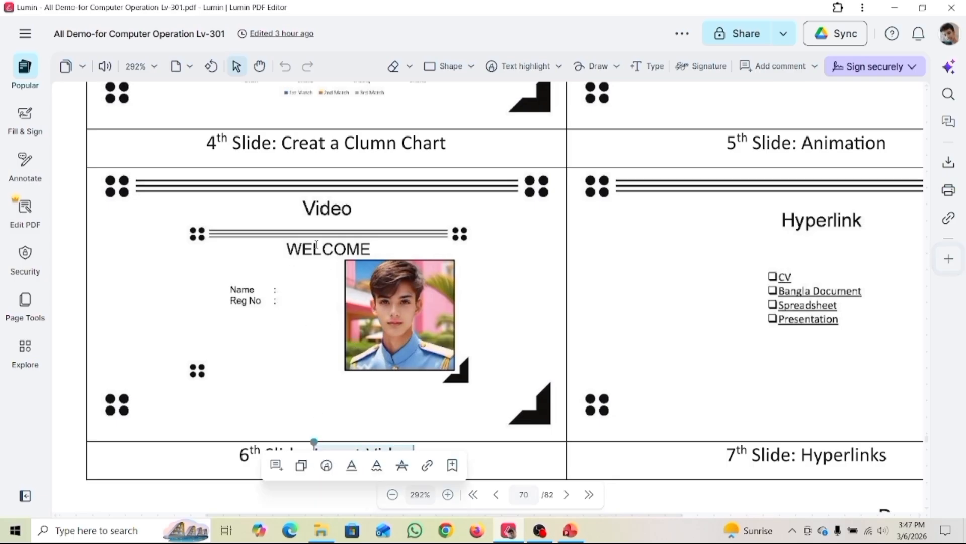
click(300, 208)
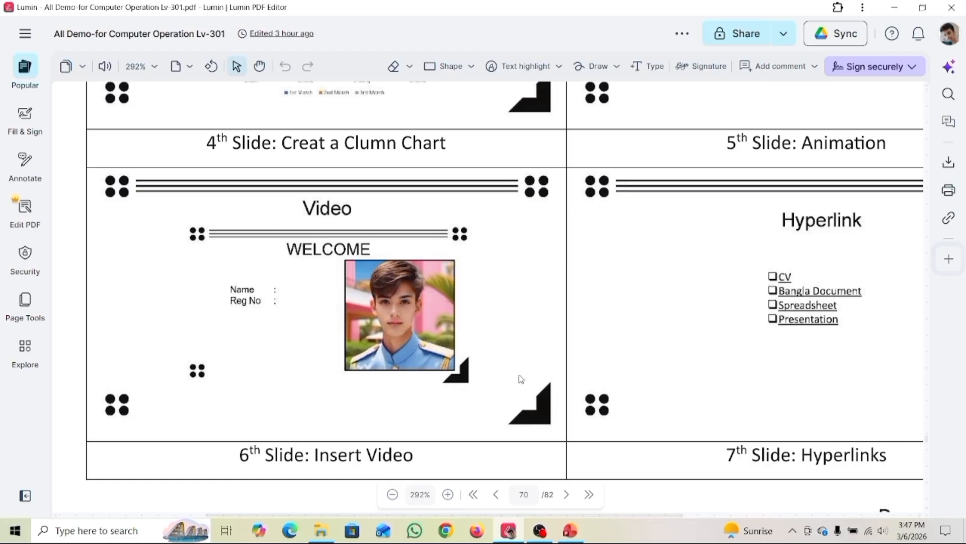
Switch to PowerPoint and apply the Random transition to slide 5.
click(571, 529)
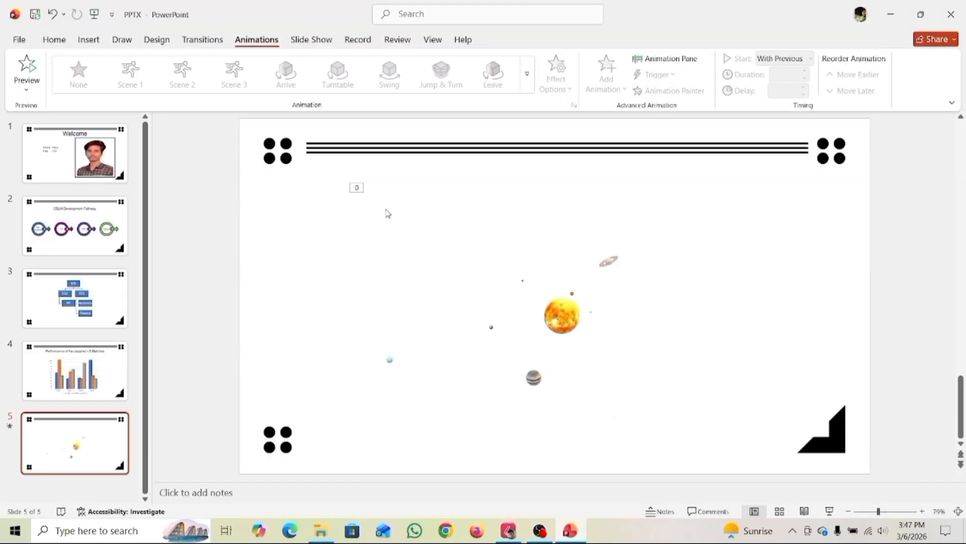
click(196, 46)
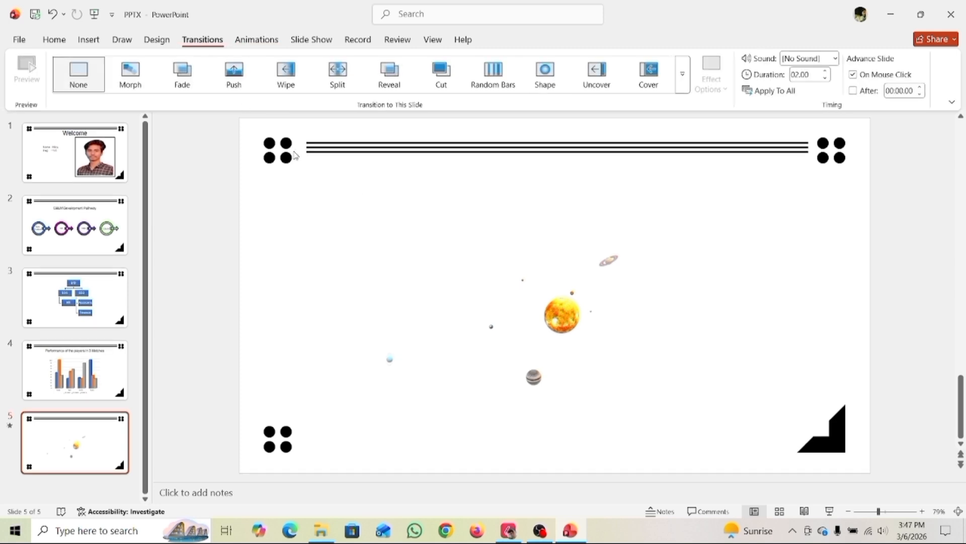
click(683, 74)
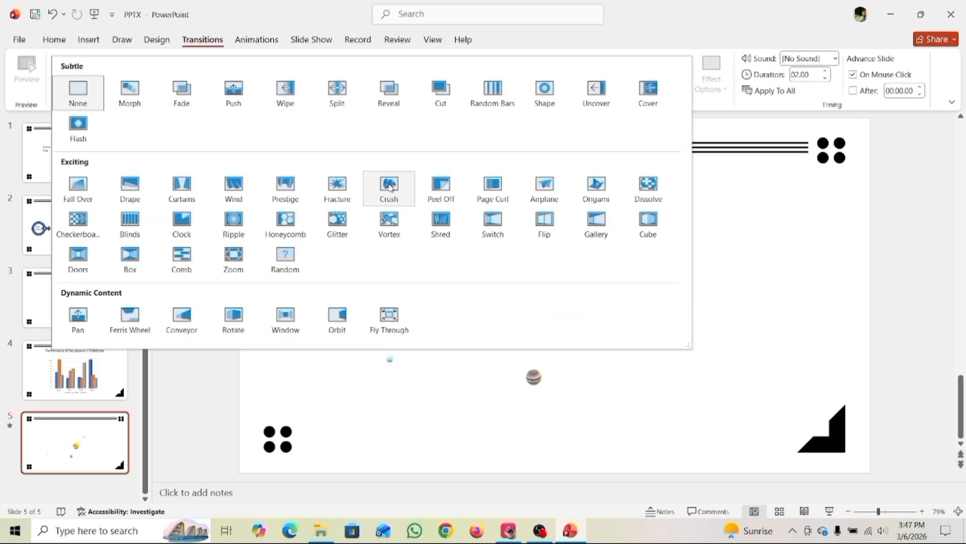
click(280, 263)
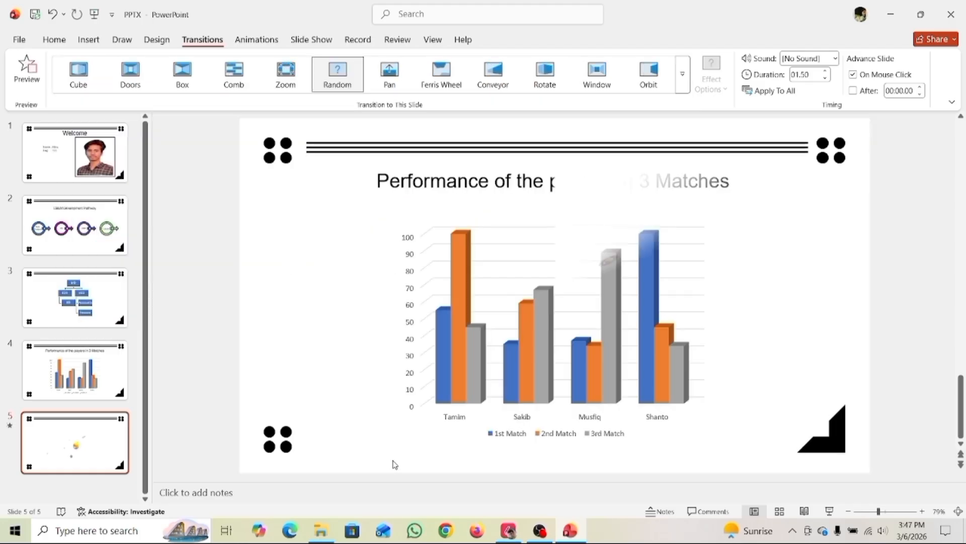
Switch to the specification PDF and examine the Job 03 conditions for the slide transition and slide show.
key(alt+Tab)
scroll(455, 344, up, 1)
scroll(454, 344, up, 4)
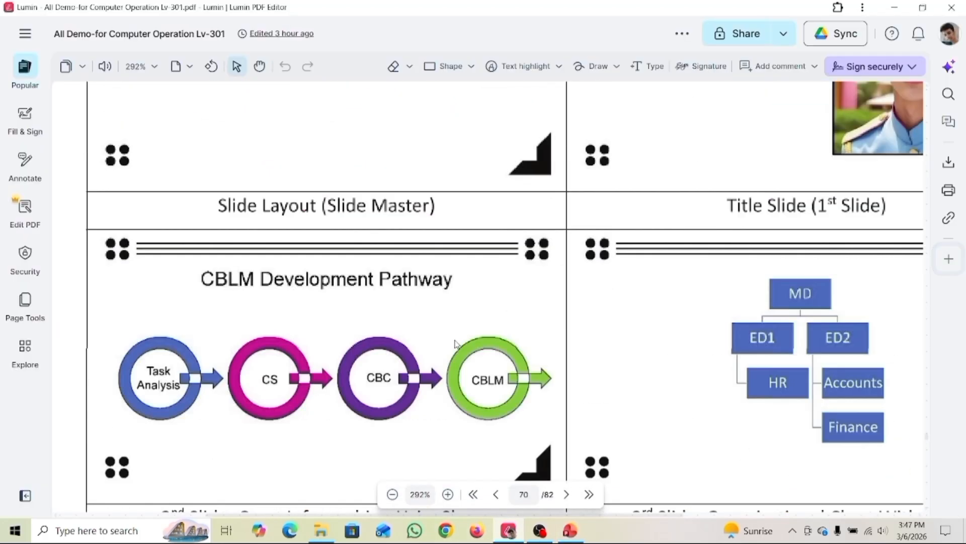
scroll(454, 343, down, 4)
scroll(456, 344, down, 3)
scroll(455, 343, up, 8)
scroll(457, 343, down, 3)
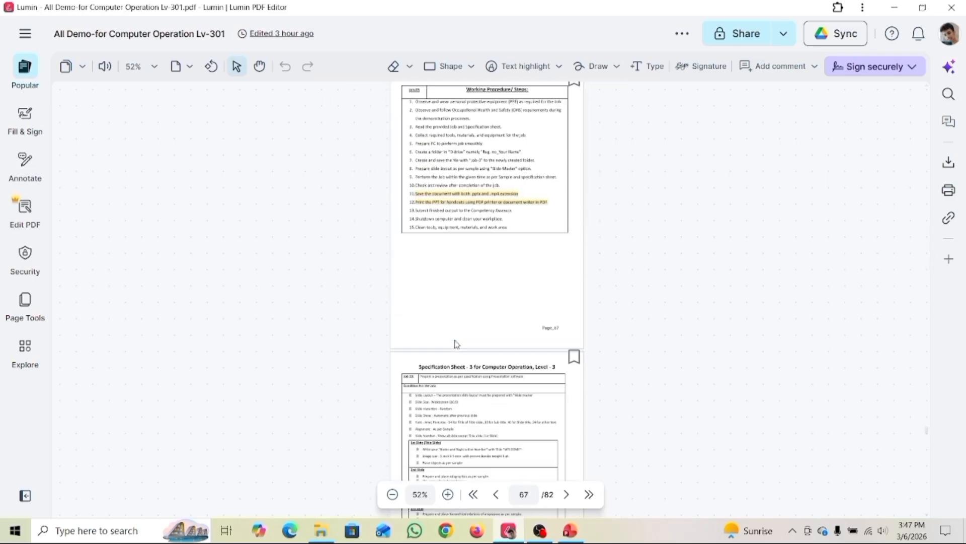
scroll(457, 343, up, 5)
scroll(456, 343, up, 1)
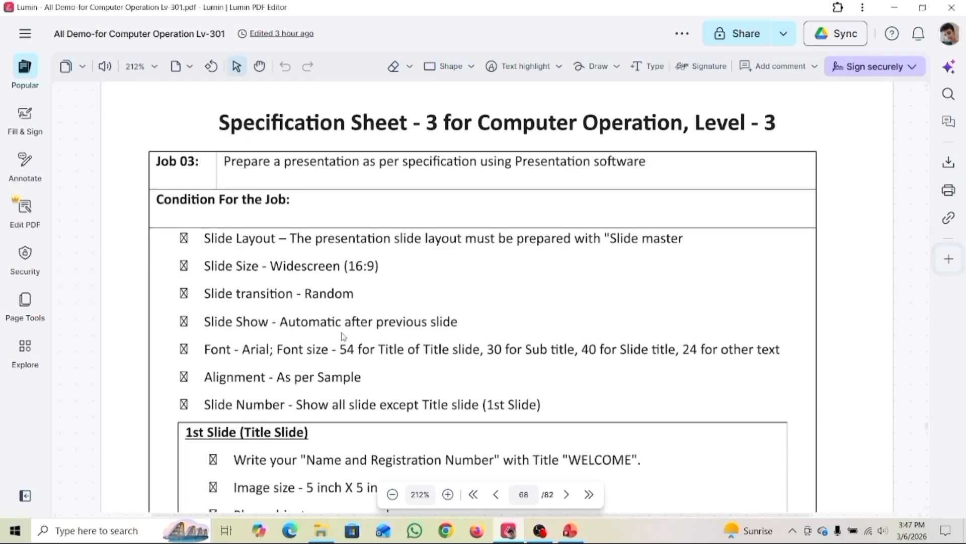
drag(207, 296, 358, 300)
click(381, 300)
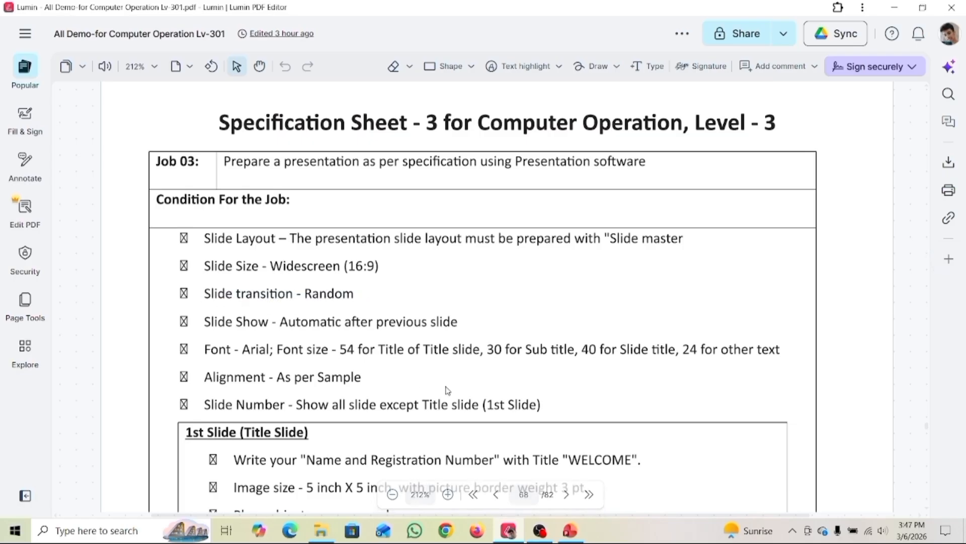
Switch to PowerPoint and apply the Random transition to all slides, advancing automatically after 00:04.00 instead of on mouse click.
click(570, 530)
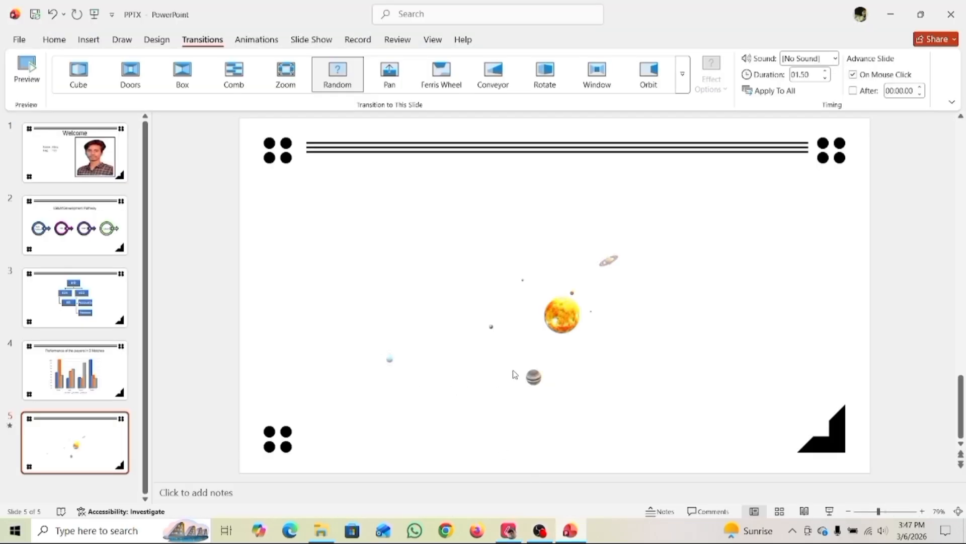
click(337, 82)
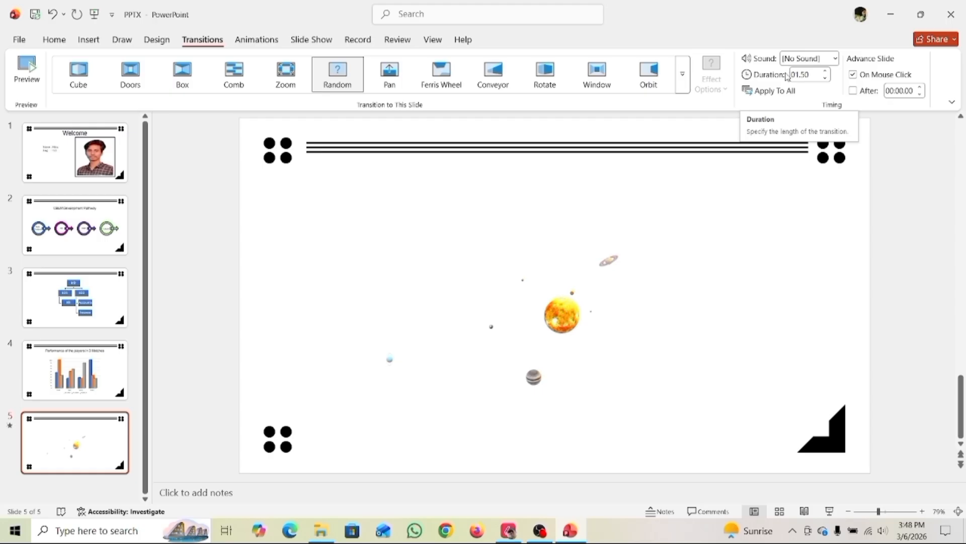
key(F5)
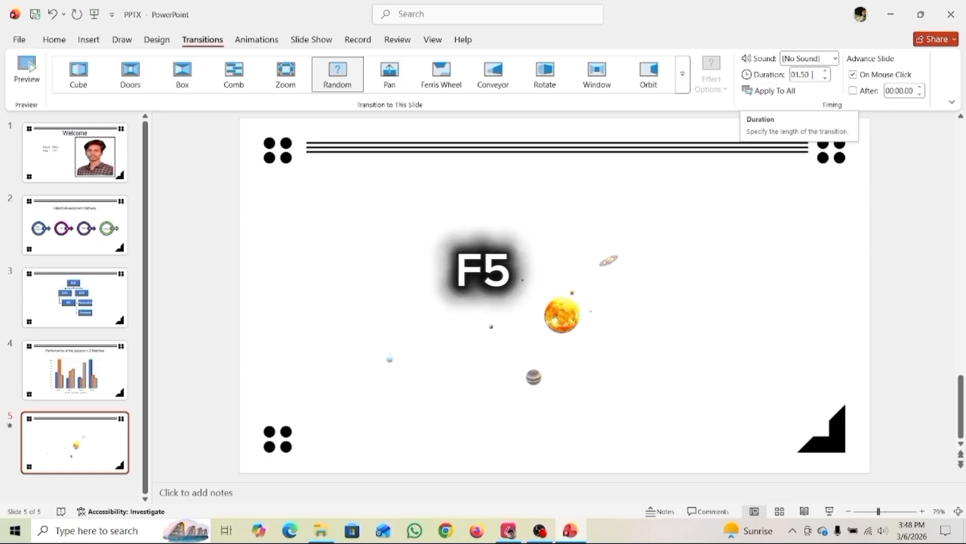
click(901, 92)
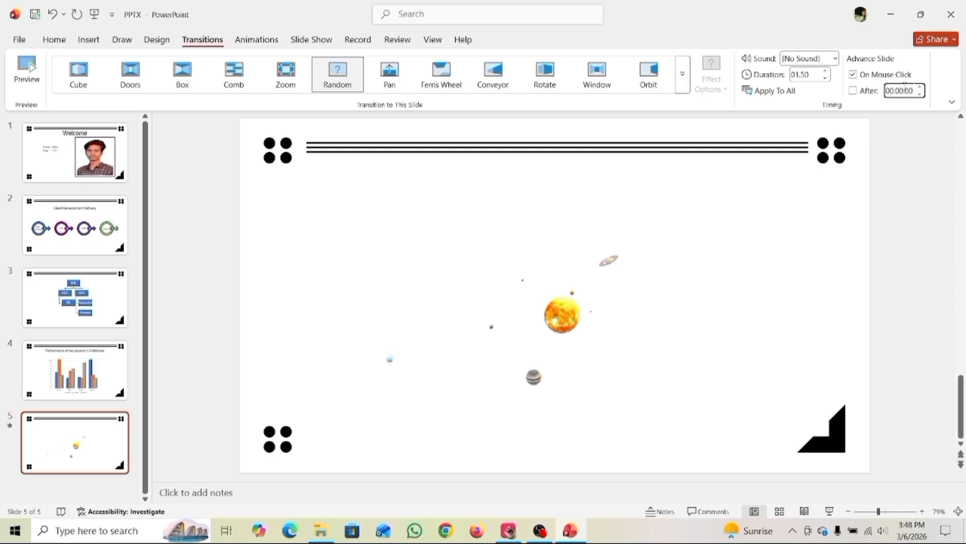
text(4)
click(857, 88)
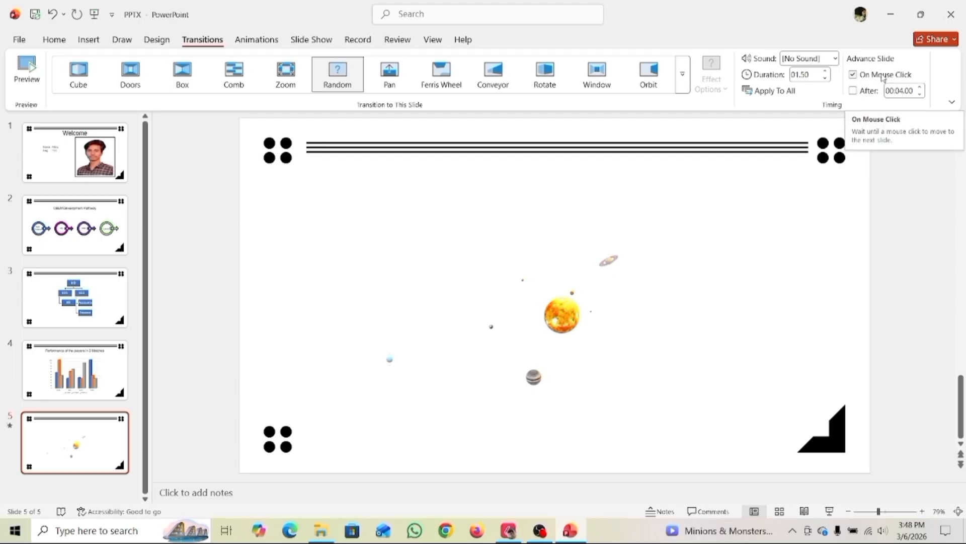
click(856, 75)
click(854, 91)
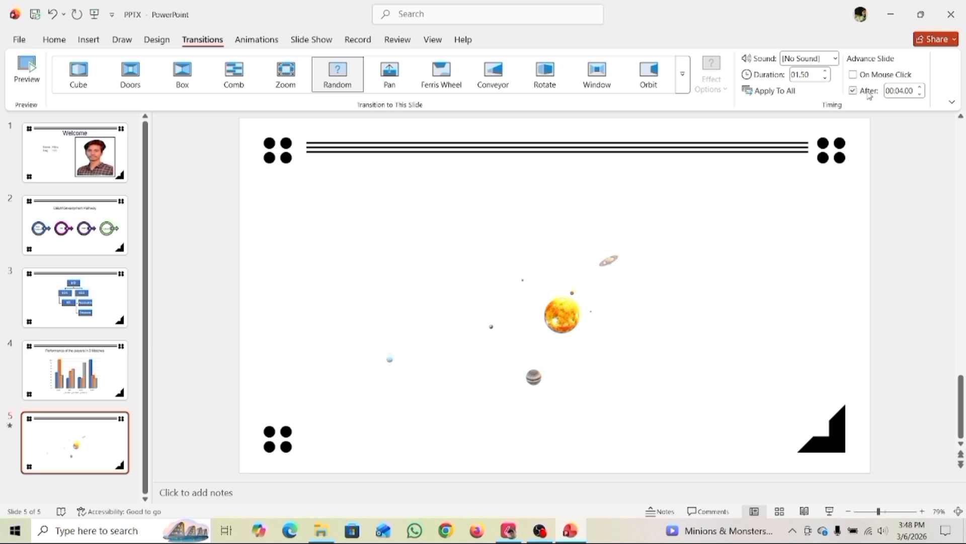
click(771, 92)
Play the slide show from the first slide to check the transition and advance timing, and exit at the second slide.
key(F5)
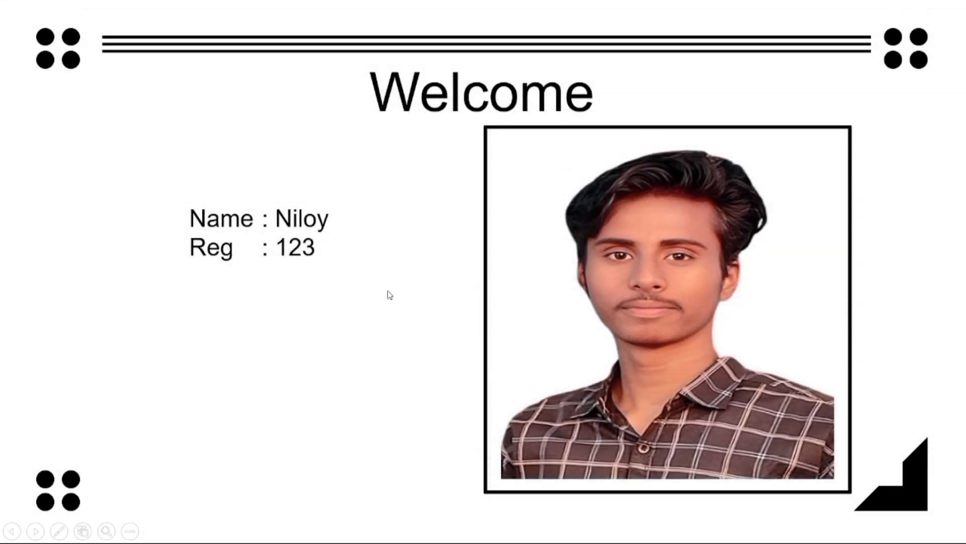
click(493, 286)
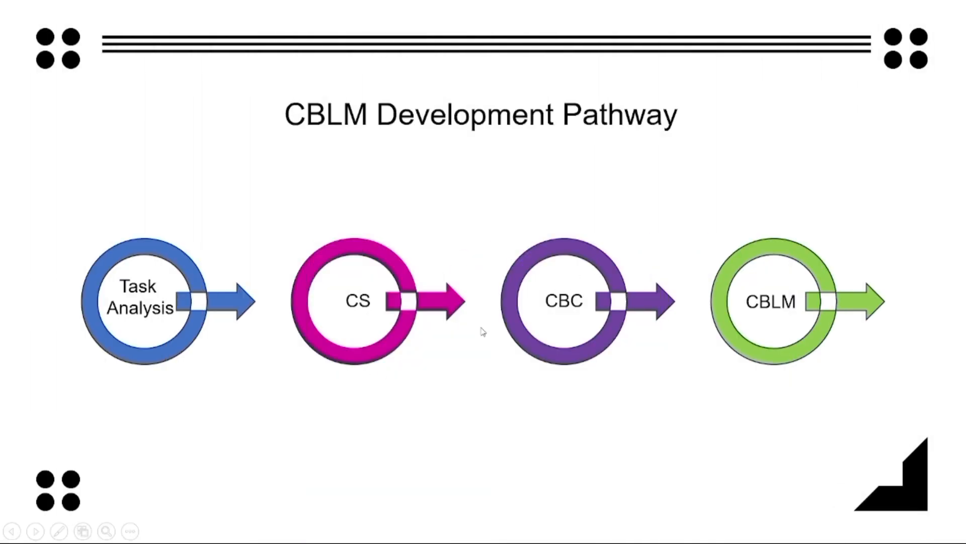
key(Escape)
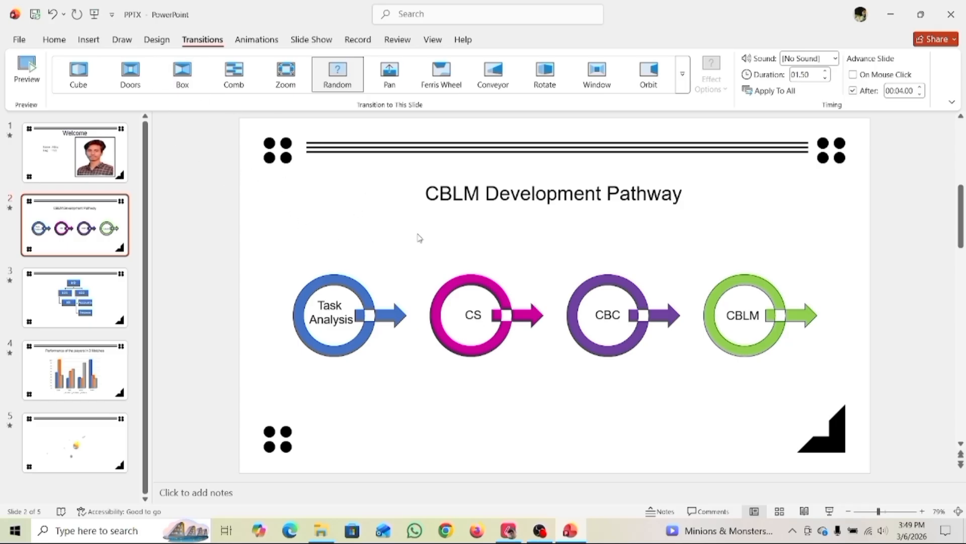
Start saving a copy of the presentation with the file name "Video for slide" and the MPEG-4 Video file type.
click(20, 44)
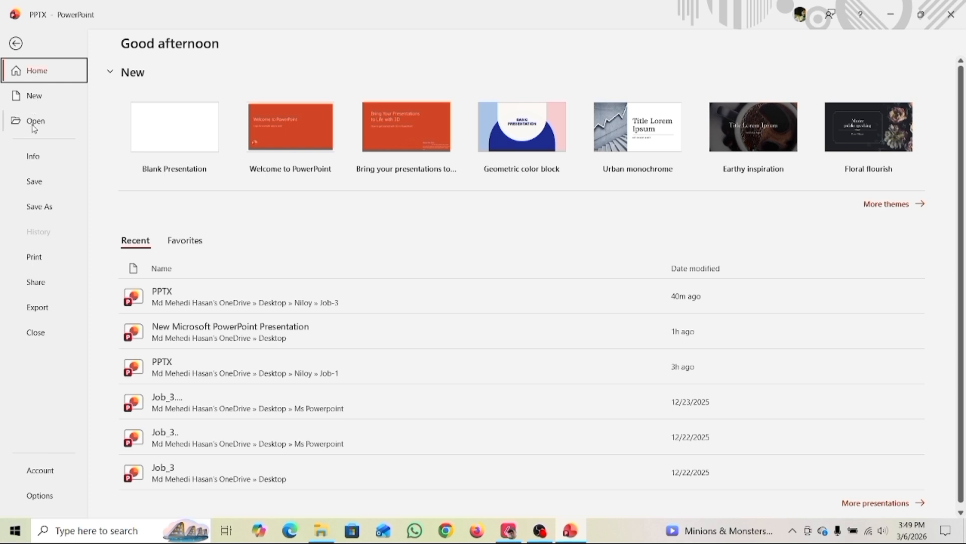
click(39, 208)
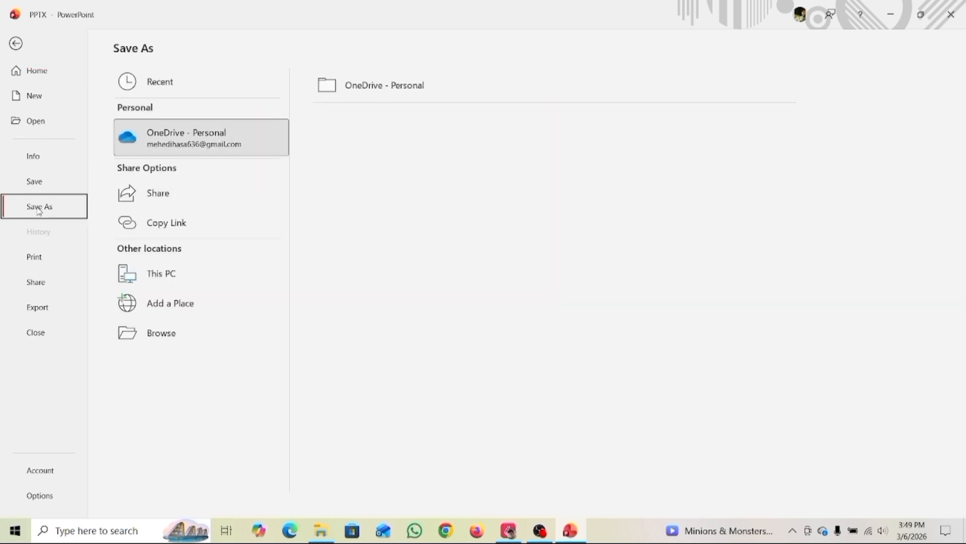
click(151, 340)
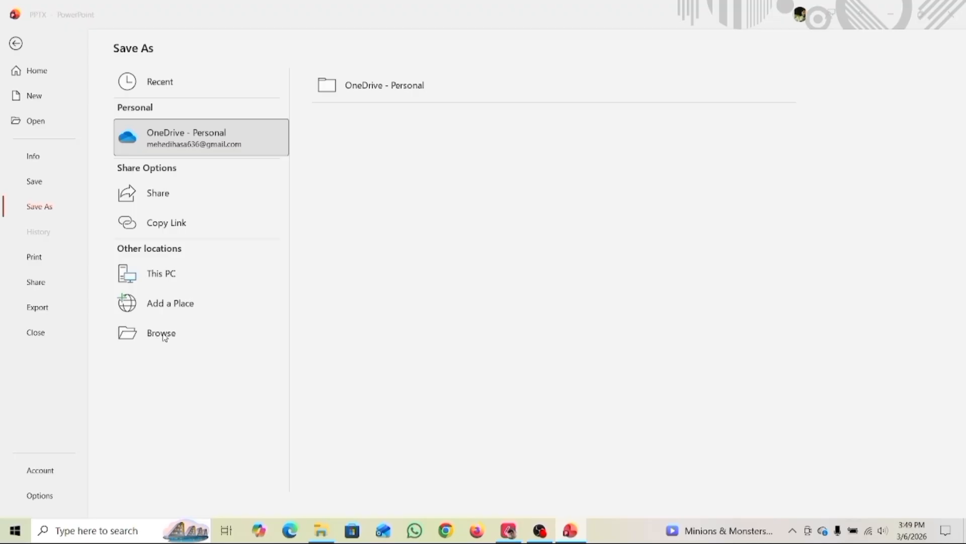
click(112, 212)
drag(112, 211, 80, 208)
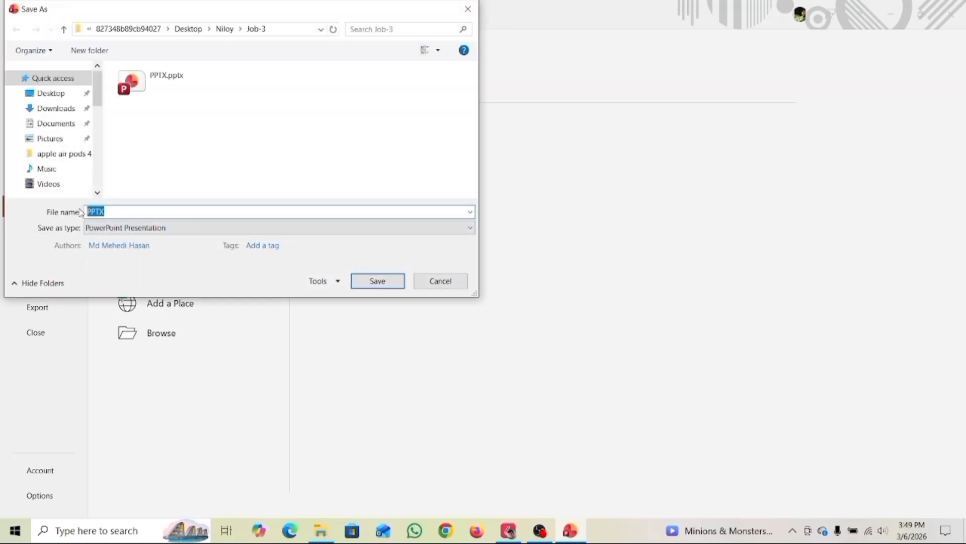
text(Vi)
click(121, 229)
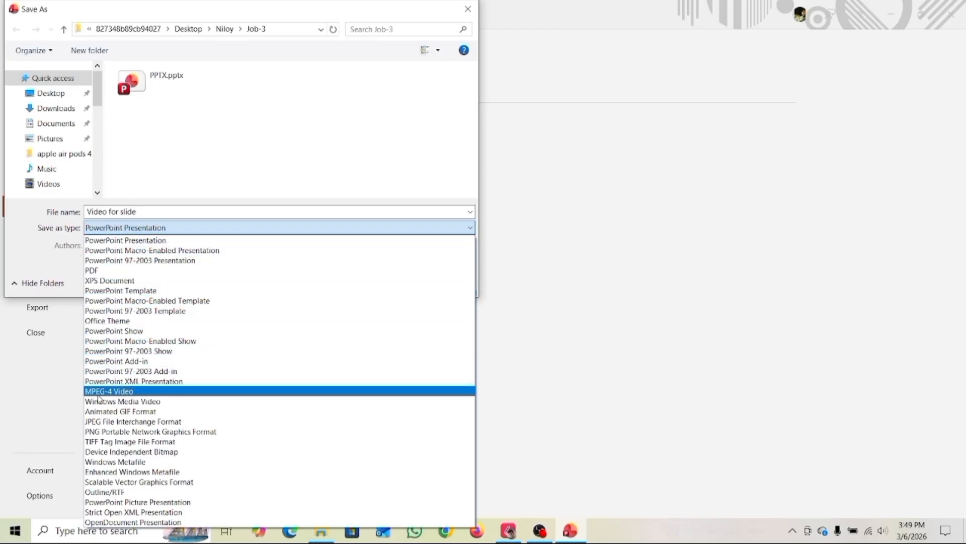
click(135, 392)
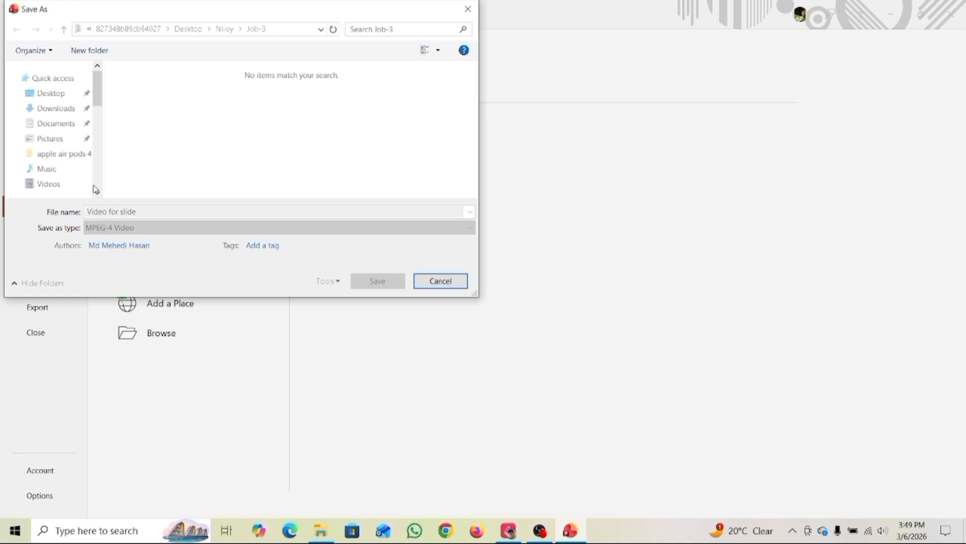
Choose the Job-3 folder under the Desktop as the video's location and save it there.
click(51, 93)
double_click(136, 91)
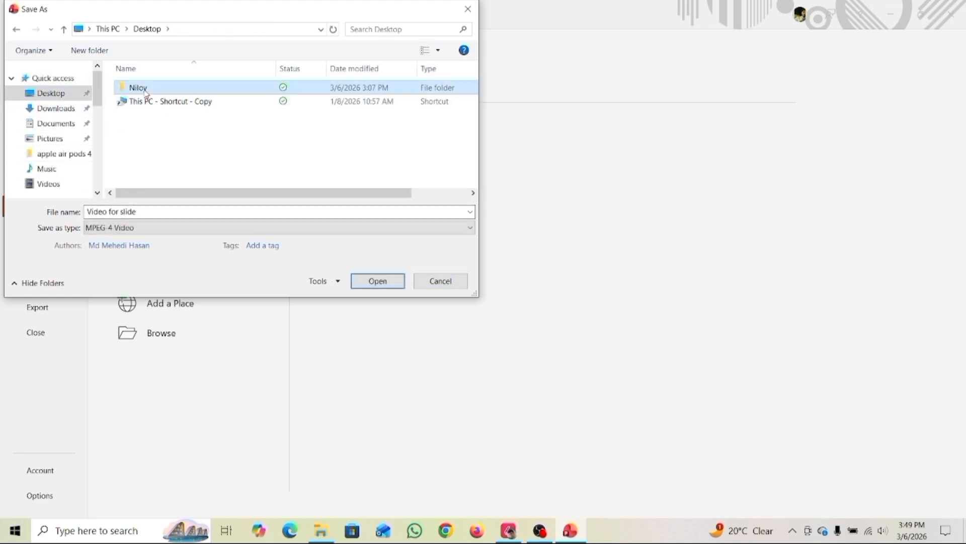
double_click(145, 88)
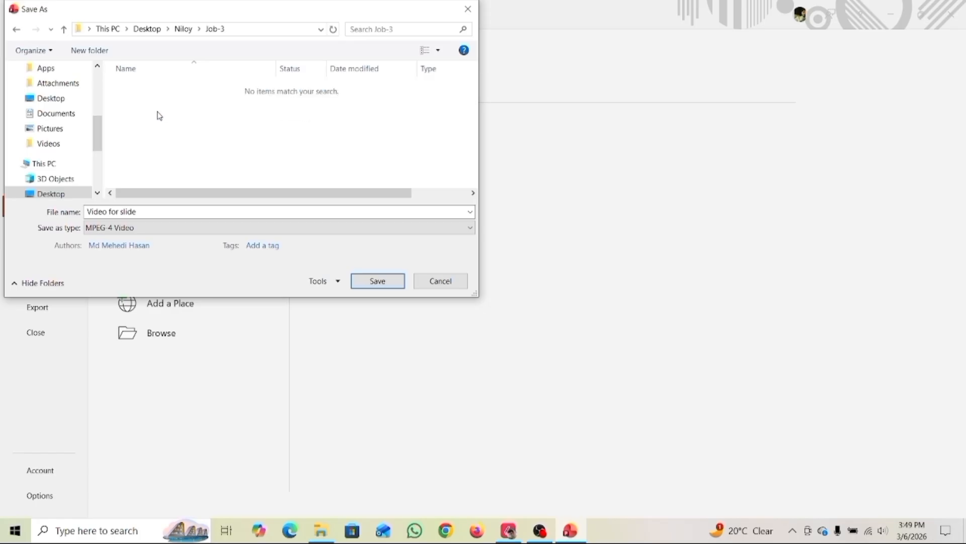
click(375, 281)
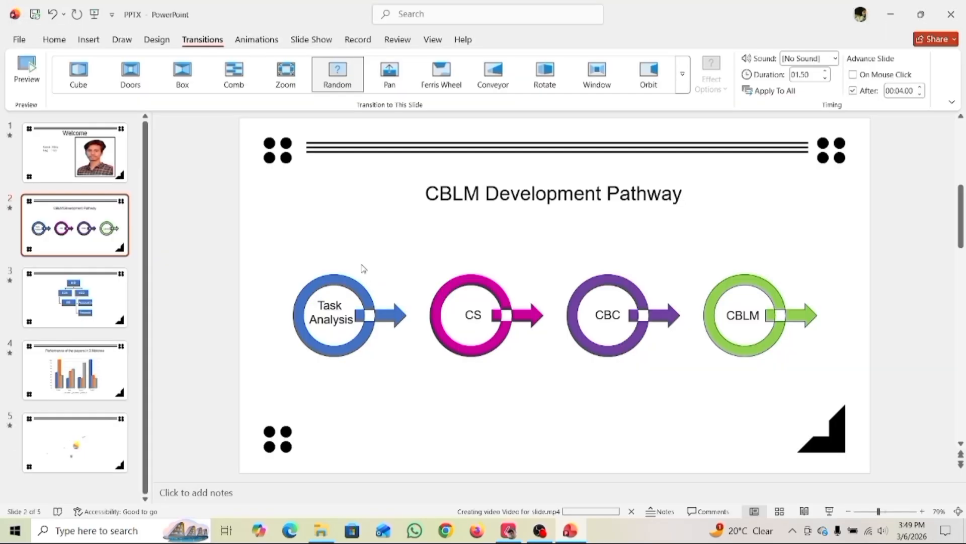
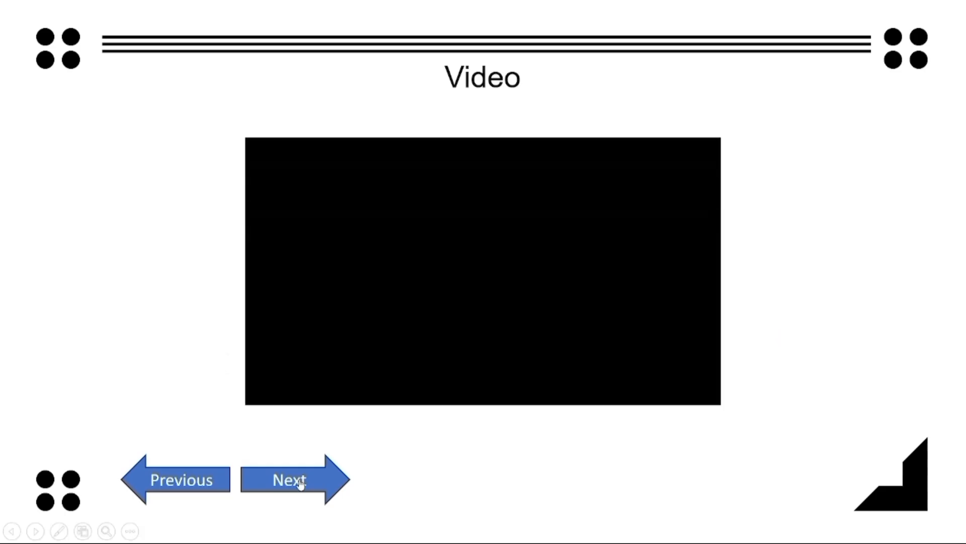
Test the Next buttons and the CV and Spreadsheet hyperlinks in the slide show, declining to open the linked files, and exit the show.
click(300, 482)
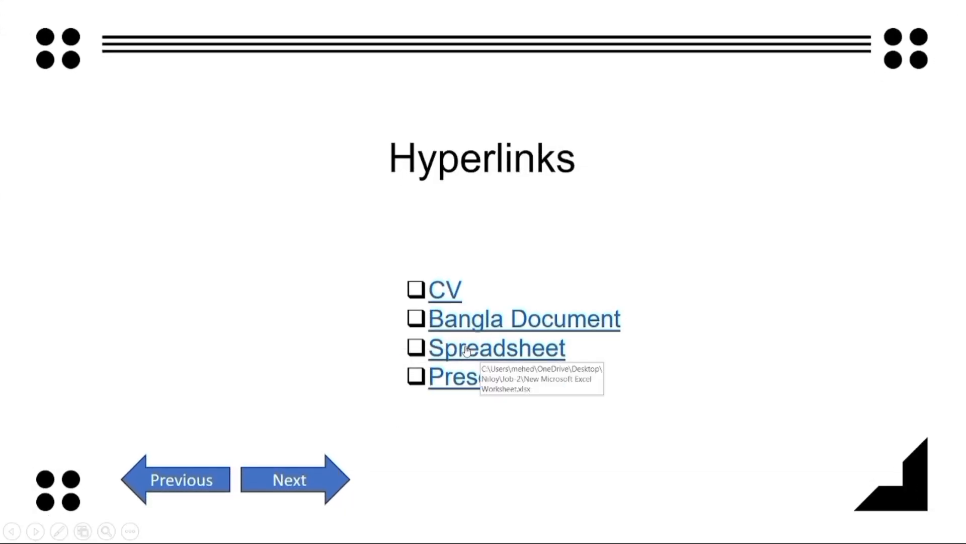
click(436, 292)
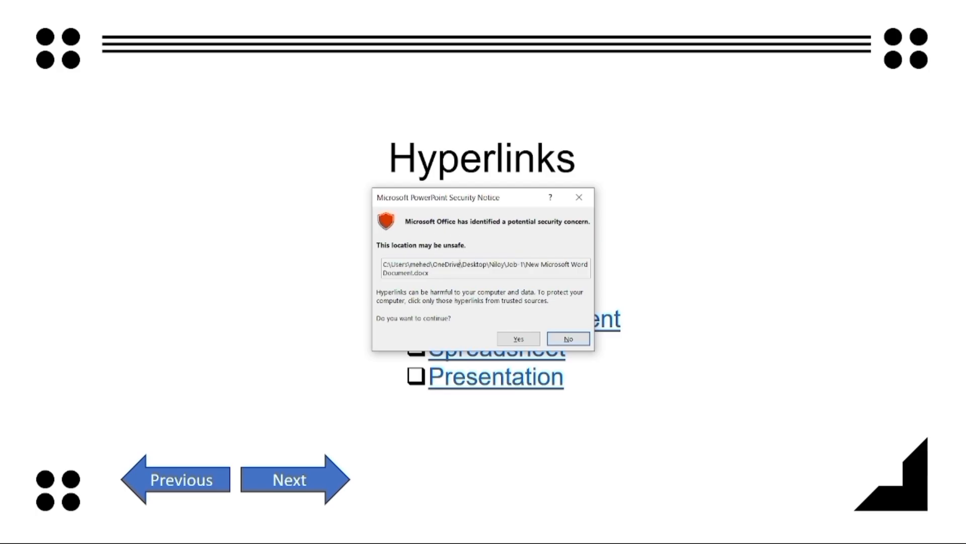
click(568, 338)
click(489, 354)
click(560, 341)
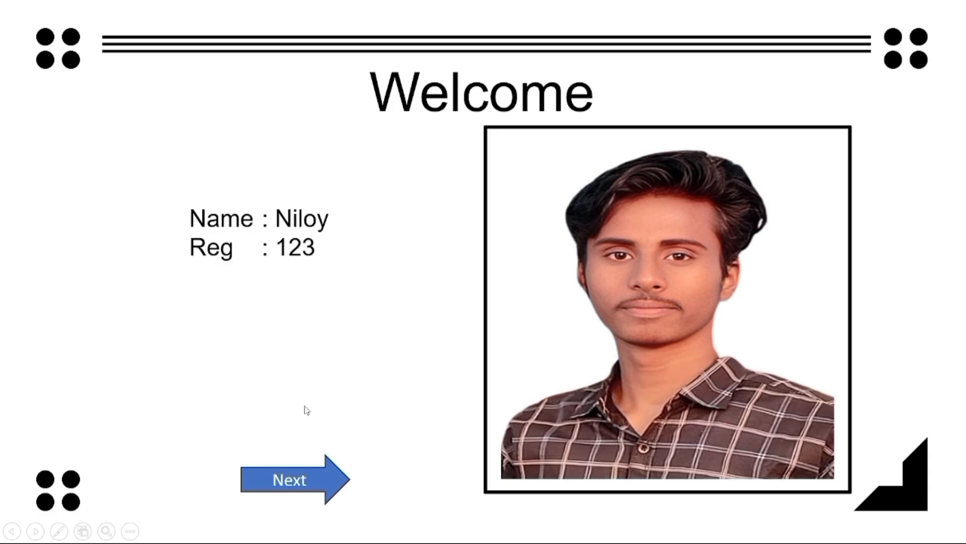
click(338, 468)
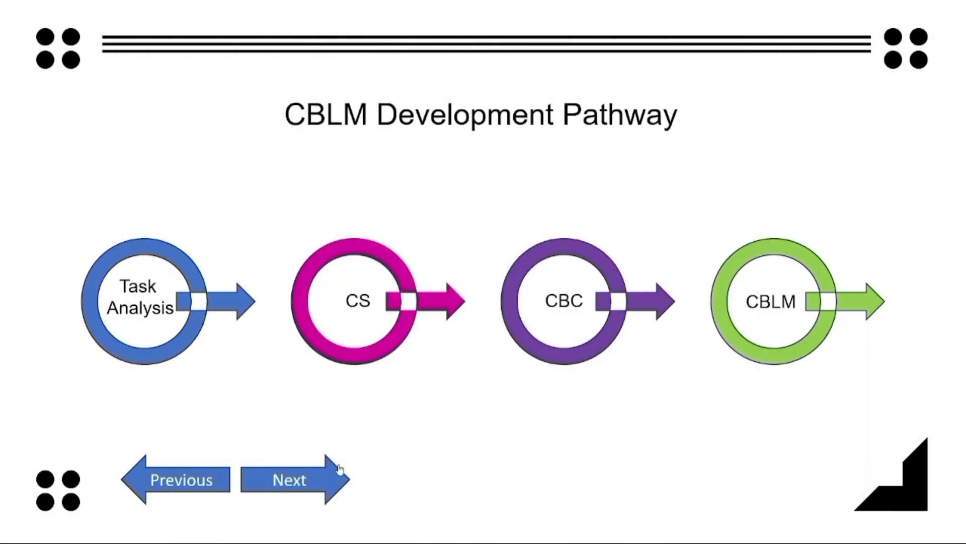
key(Escape)
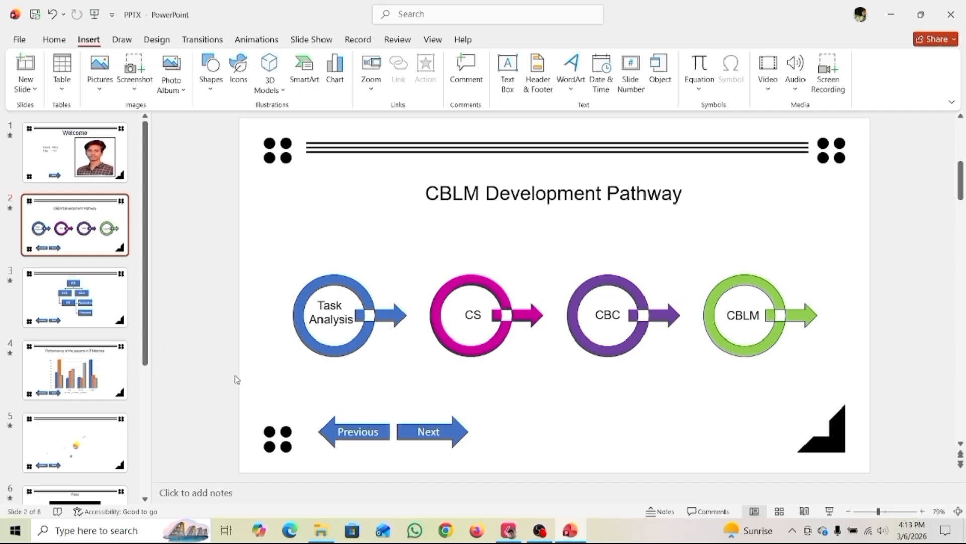
Switch to the specification PDF in Lumin and review the requirements for the 6th, 7th and End slides.
scroll(330, 384, down, 2)
scroll(324, 380, up, 3)
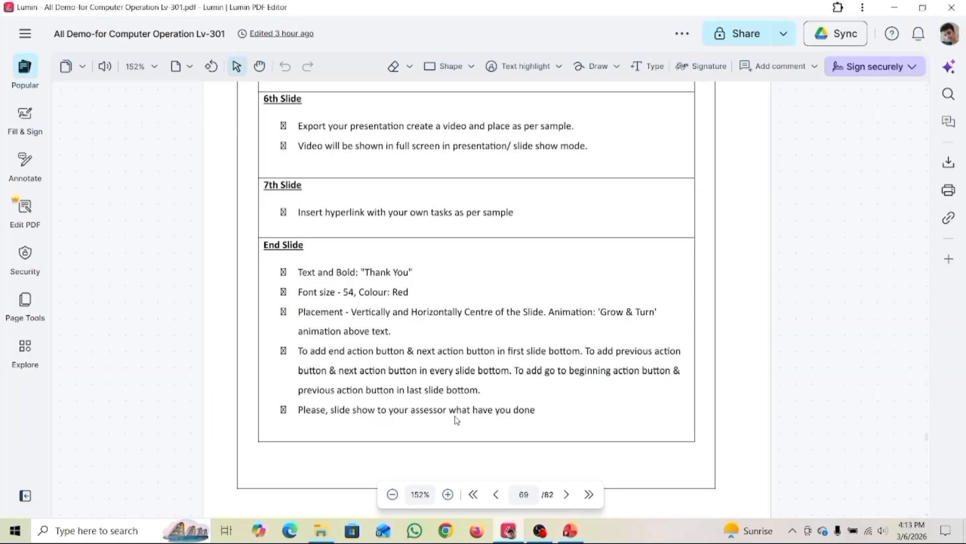
scroll(553, 445, down, 3)
Switch back to PowerPoint and start saving a copy of the presentation as an MPEG-4 Video with the file name "mp4".
click(571, 531)
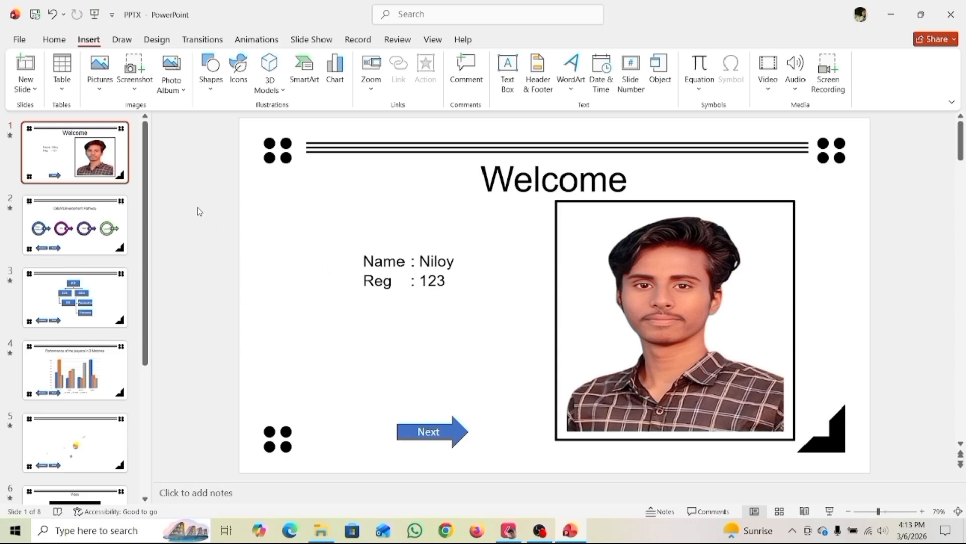
click(20, 40)
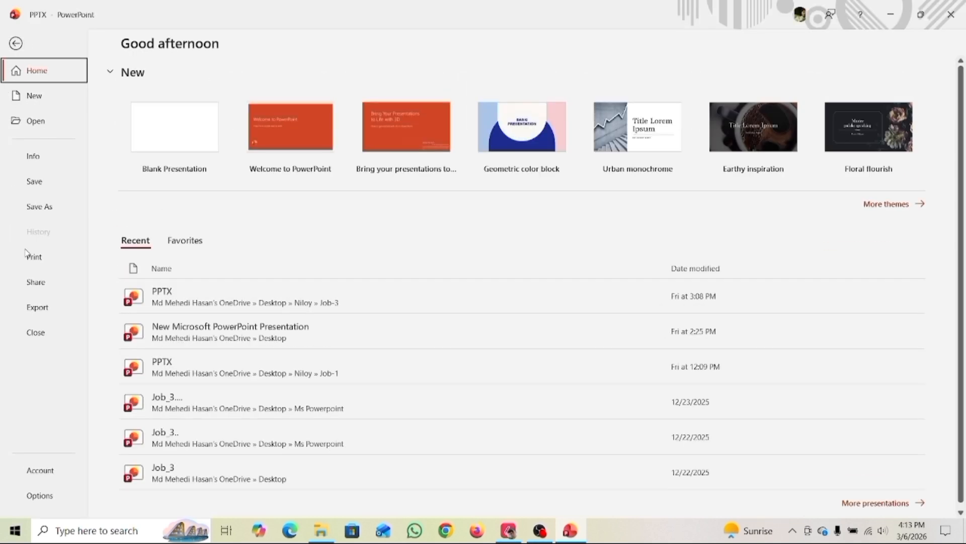
click(40, 207)
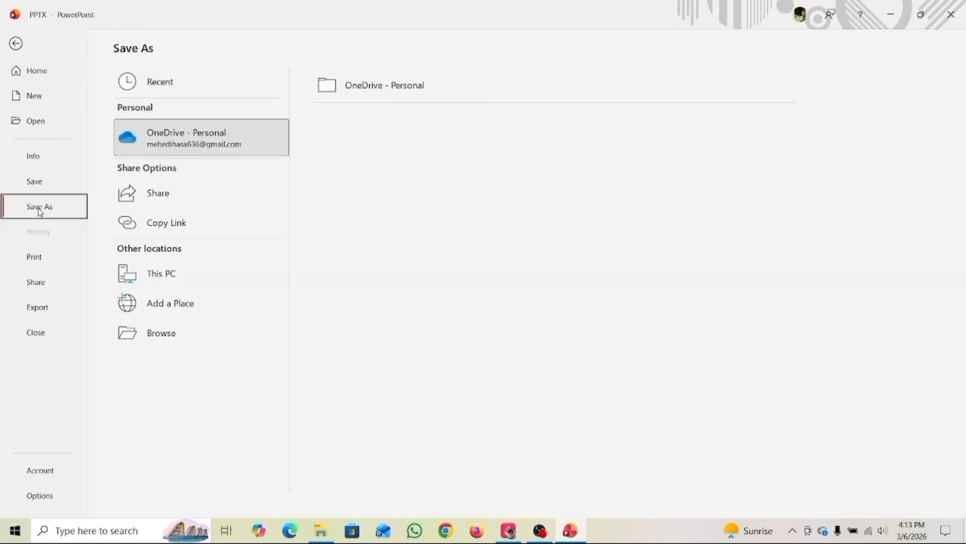
click(164, 330)
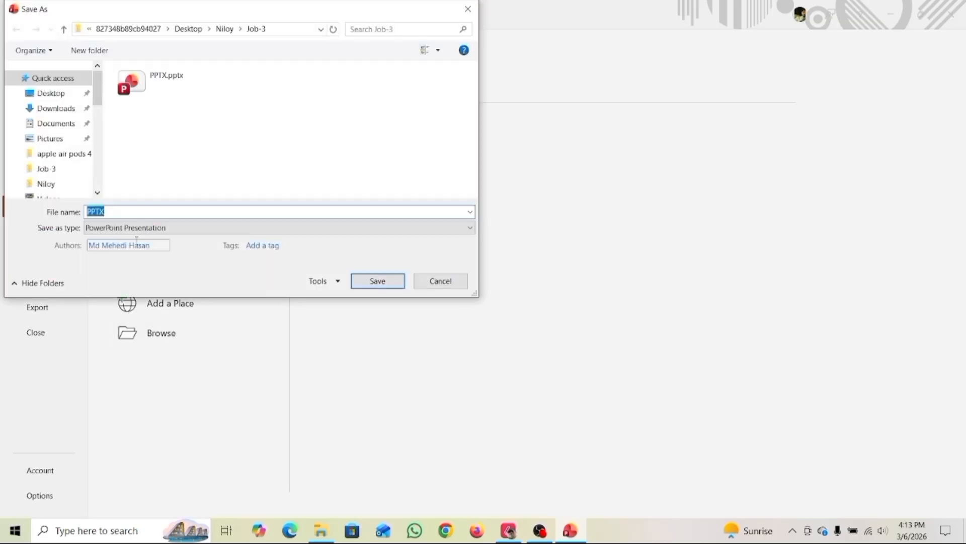
click(136, 228)
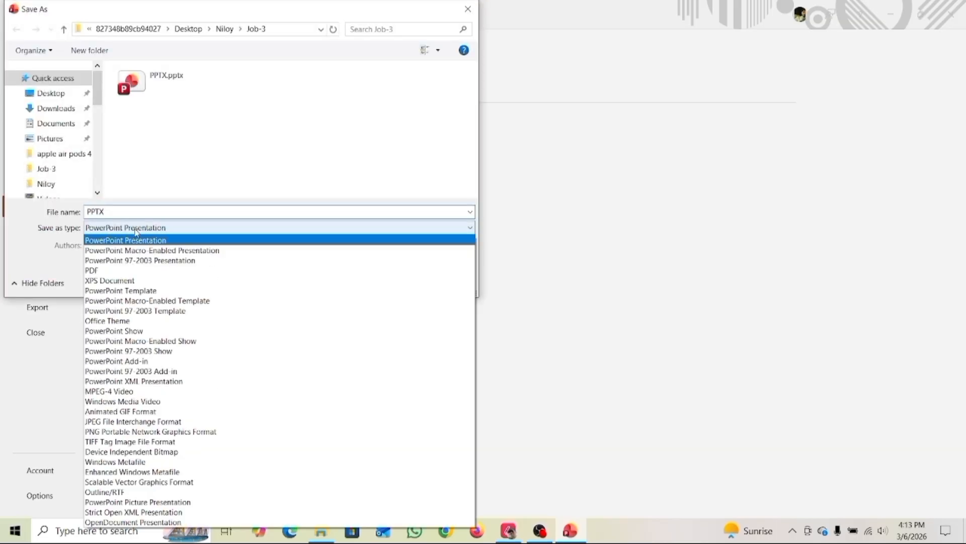
click(118, 392)
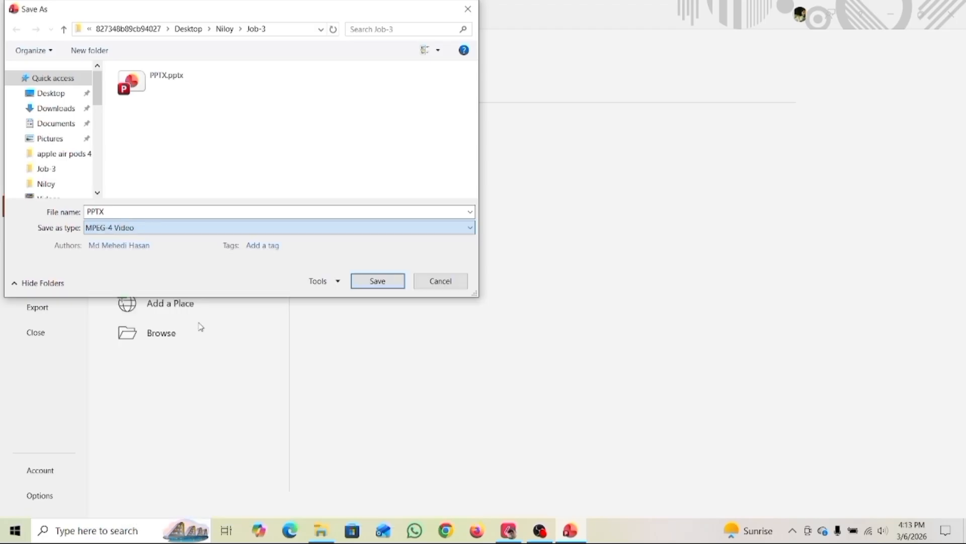
key(Return)
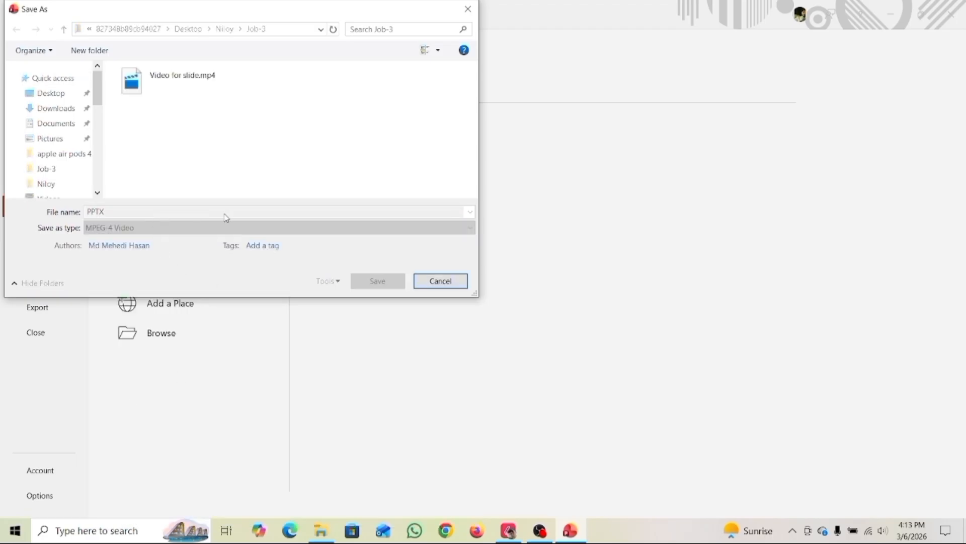
double_click(189, 215)
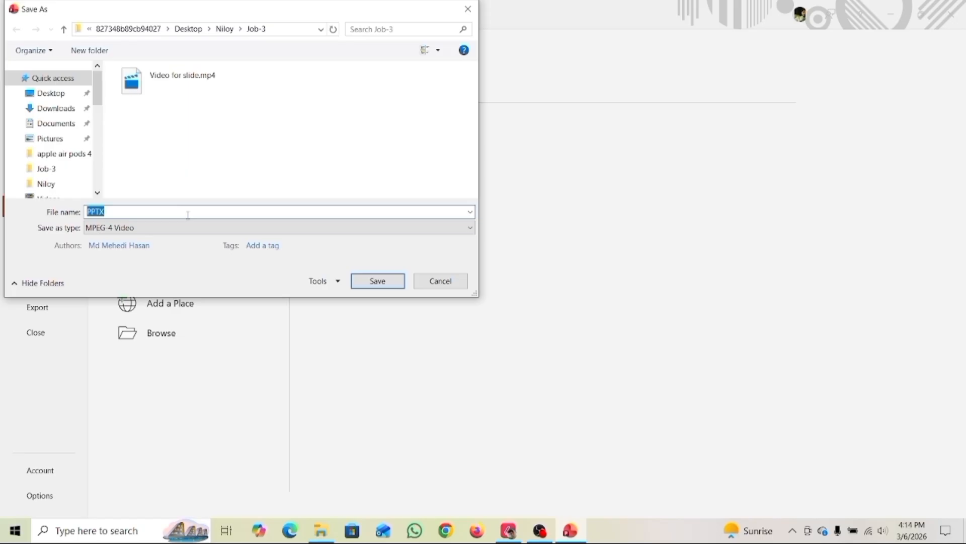
text(mp4)
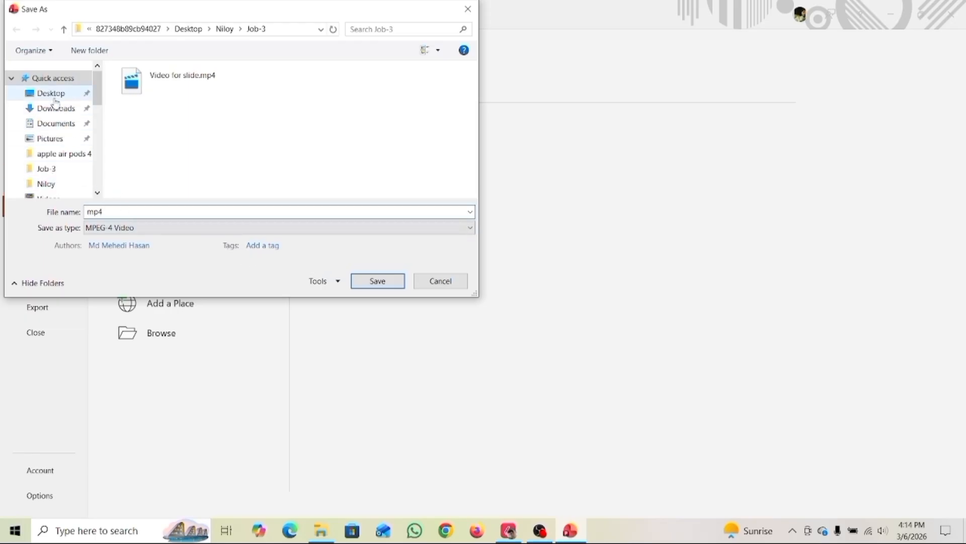
Choose the Job-3 folder under the Desktop as the location and save the mp4 video there.
click(52, 94)
click(157, 92)
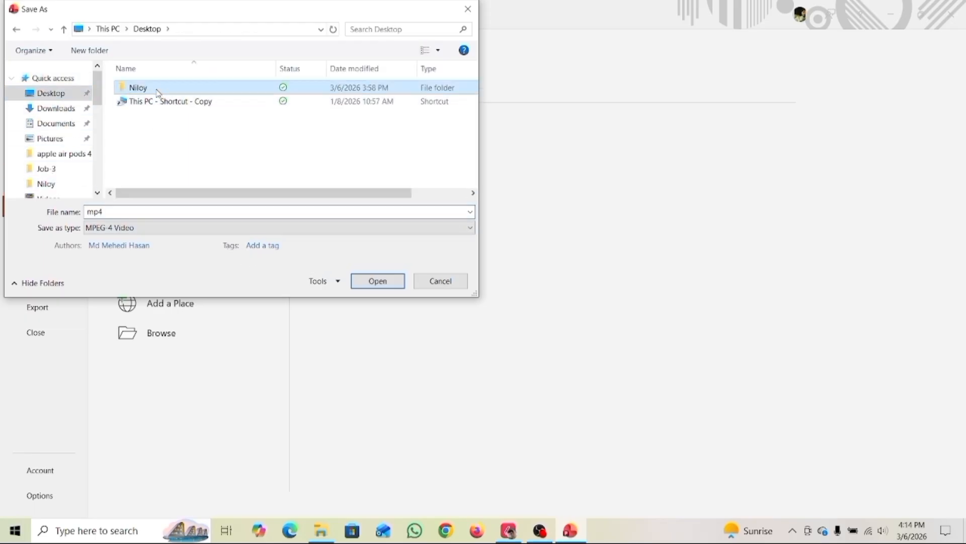
double_click(158, 92)
click(160, 115)
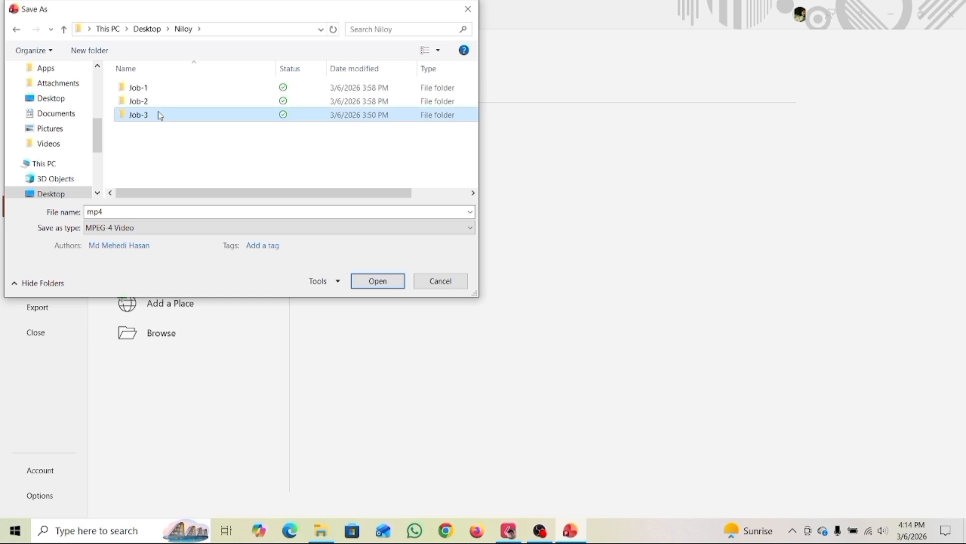
double_click(160, 115)
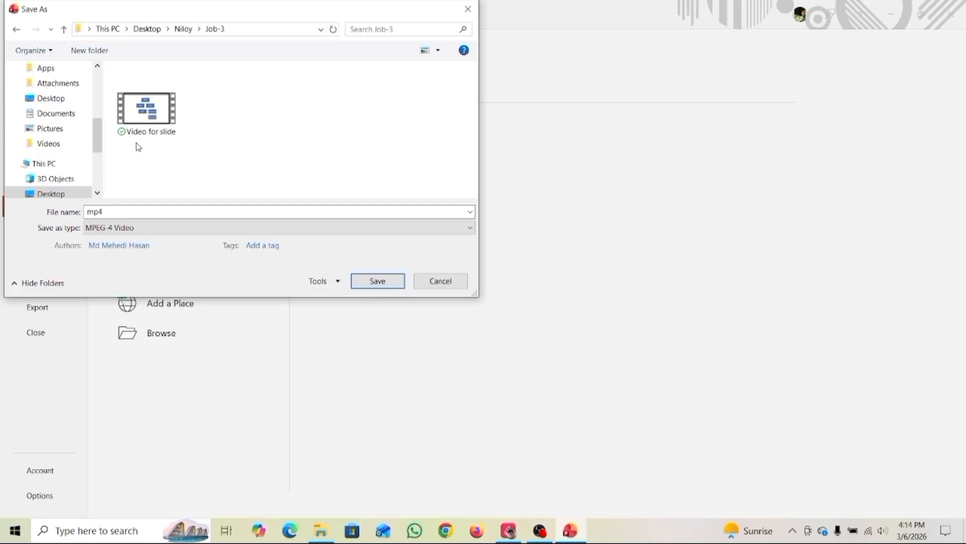
drag(105, 212, 91, 214)
click(111, 210)
click(361, 280)
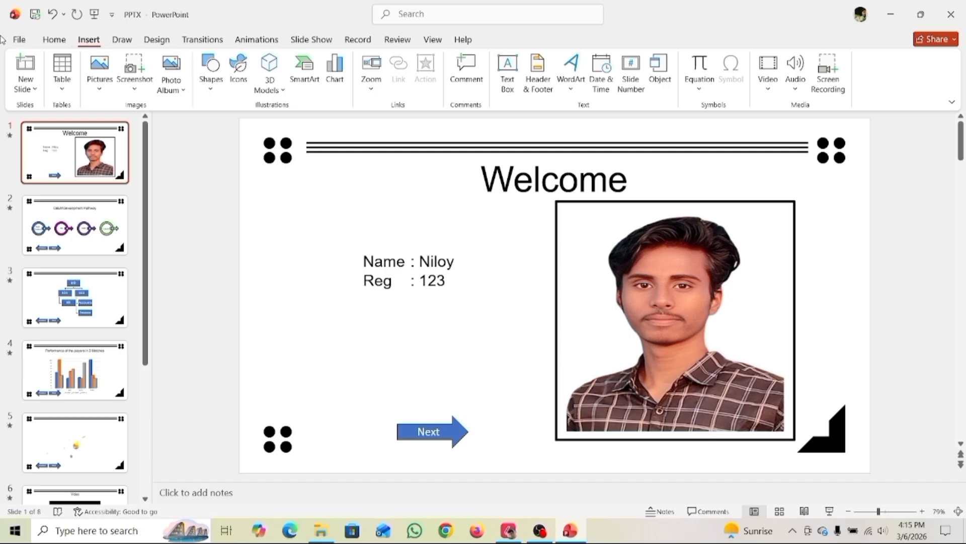
Print all slides in color, one per page, using the Microsoft Print to PDF printer.
click(19, 41)
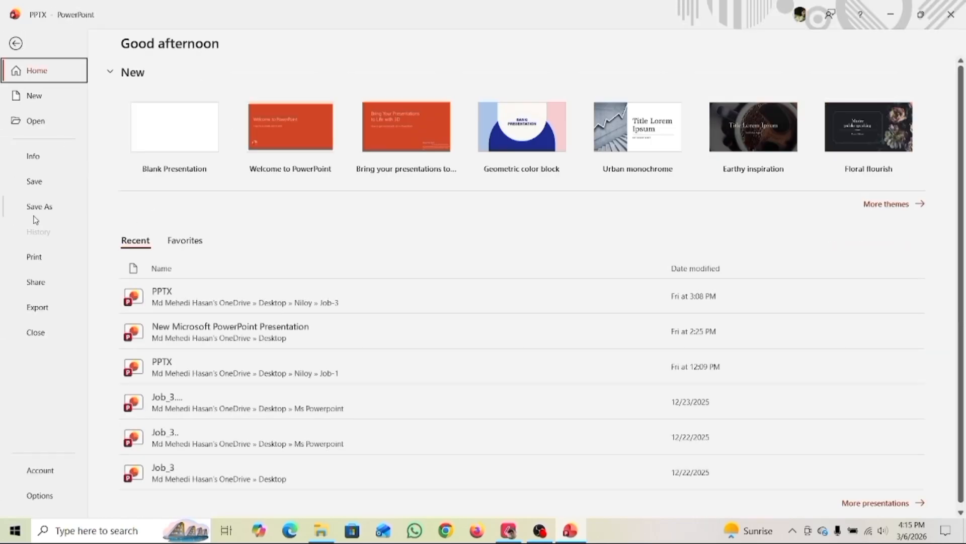
click(39, 208)
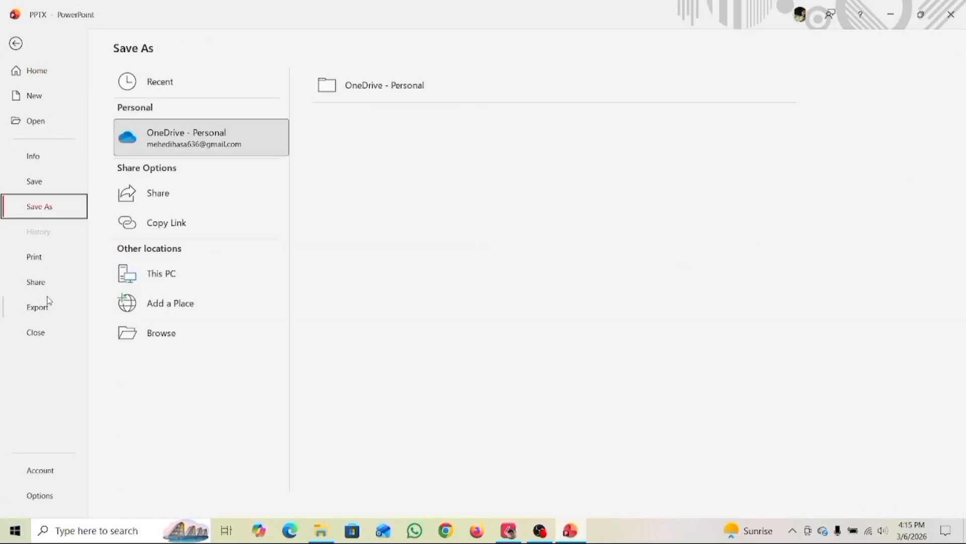
click(36, 258)
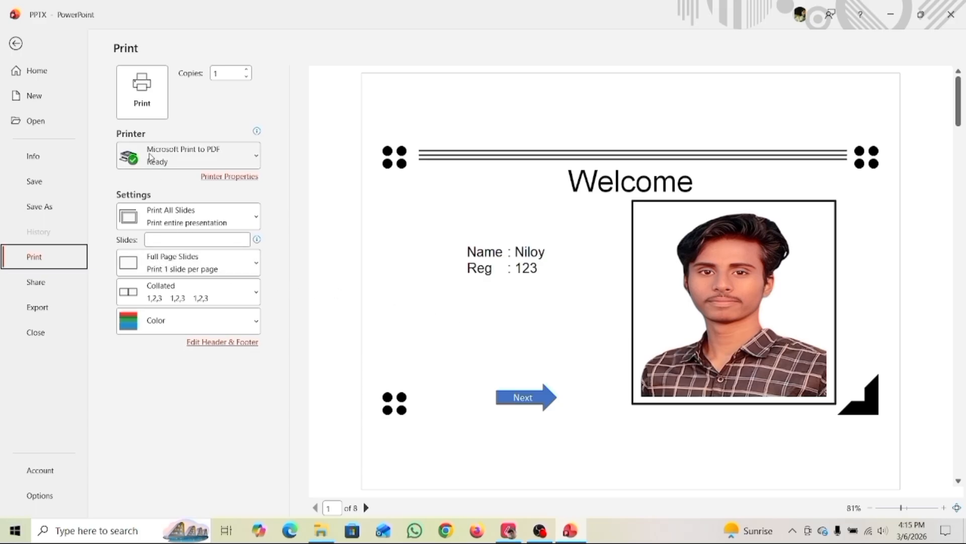
click(151, 100)
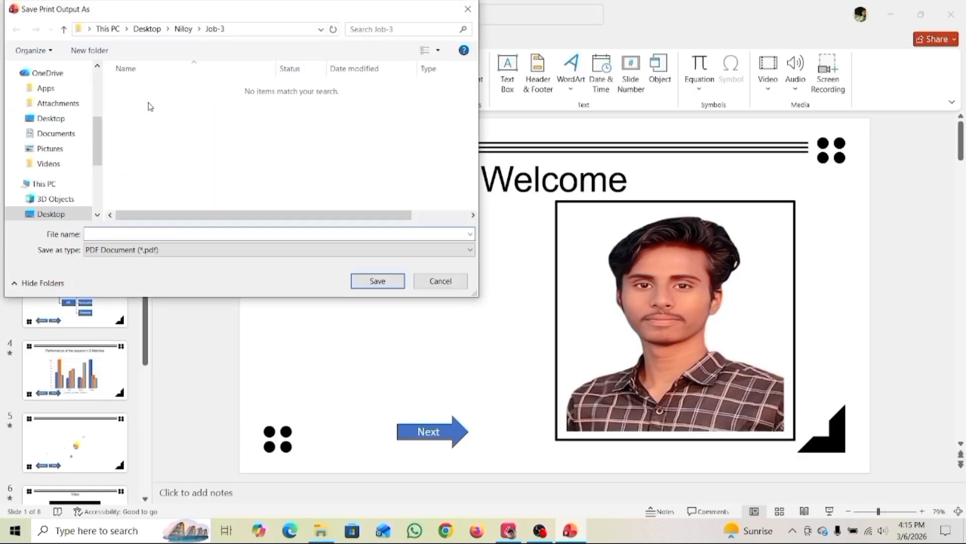
Save the print output as a PDF document named "pdf" in the Job-3 folder under the Desktop.
click(53, 119)
double_click(134, 88)
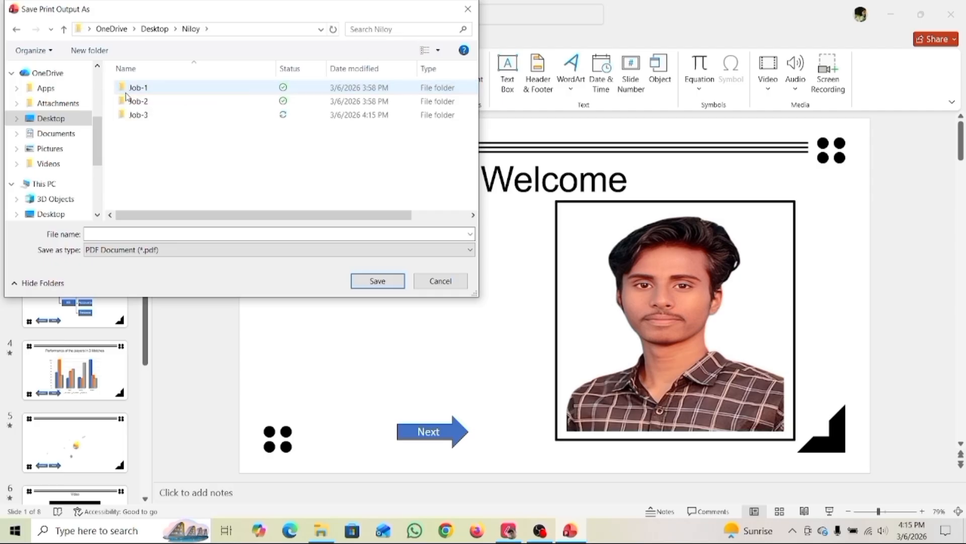
click(139, 116)
double_click(140, 116)
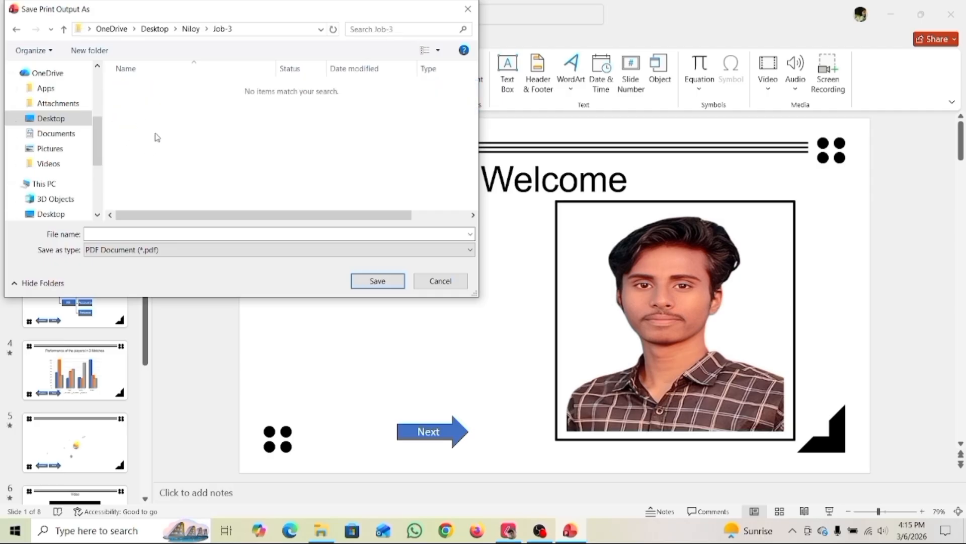
click(152, 234)
text(pdf)
click(374, 287)
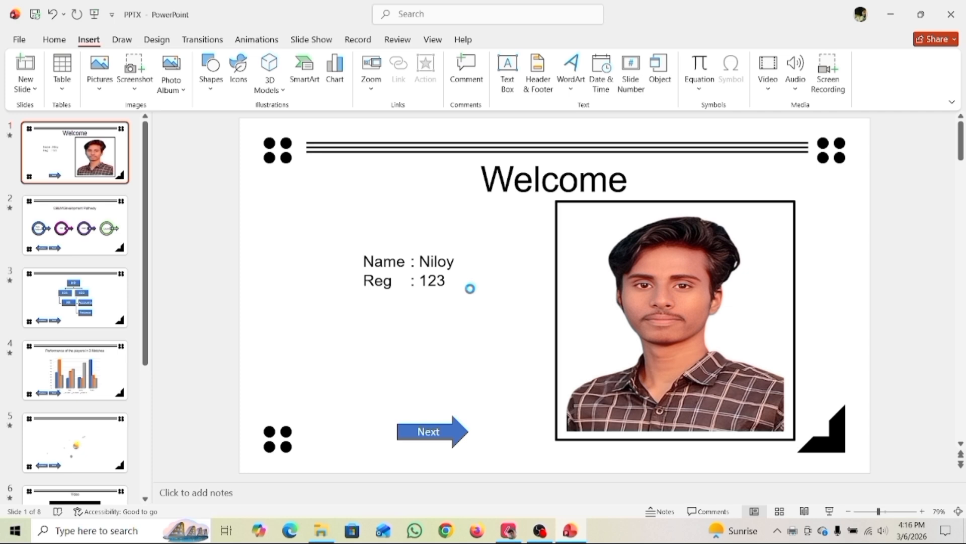
Close PowerPoint and minimize the specification PDF window to return to the desktop.
click(960, 9)
click(895, 9)
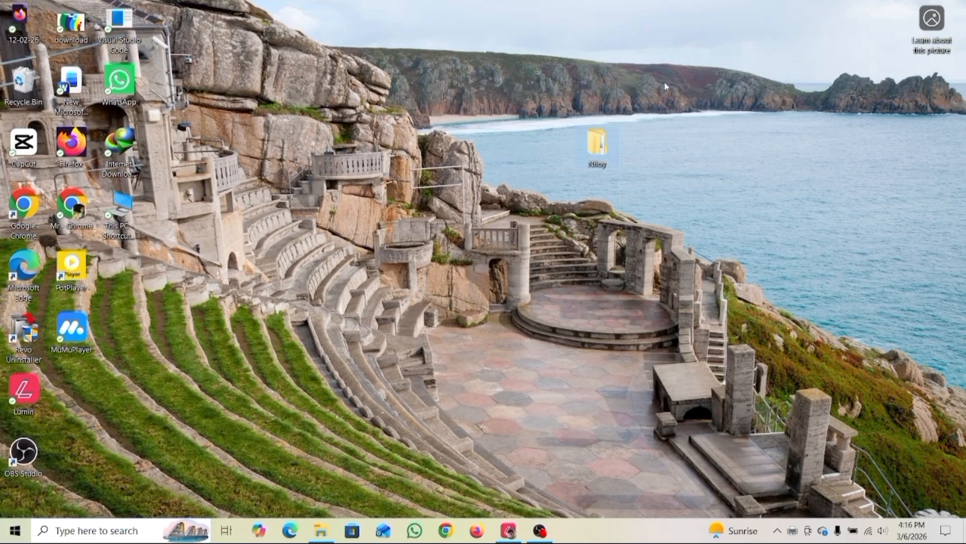
right_click(508, 90)
click(538, 129)
Open the Job-3 folder from the candidate's desktop folder and display its files as large icons.
double_click(594, 146)
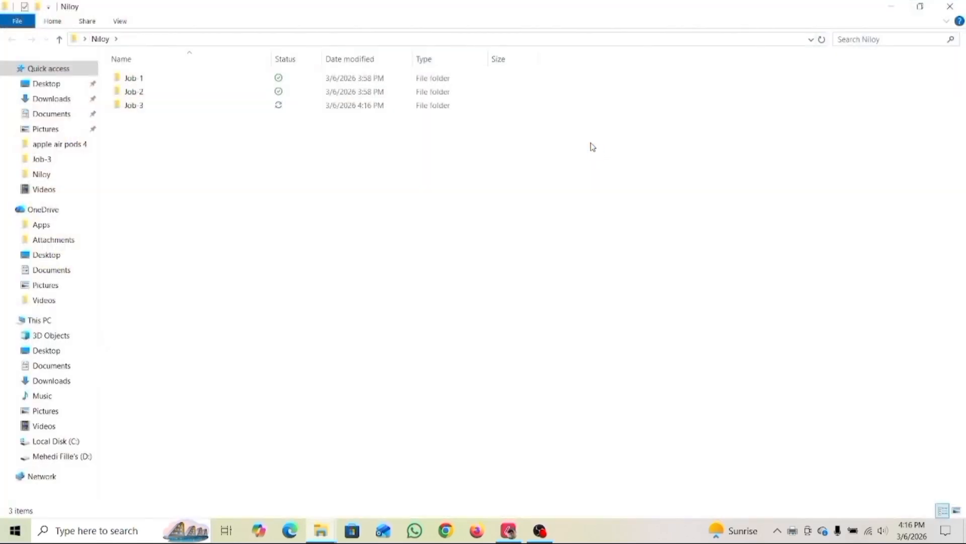
double_click(140, 111)
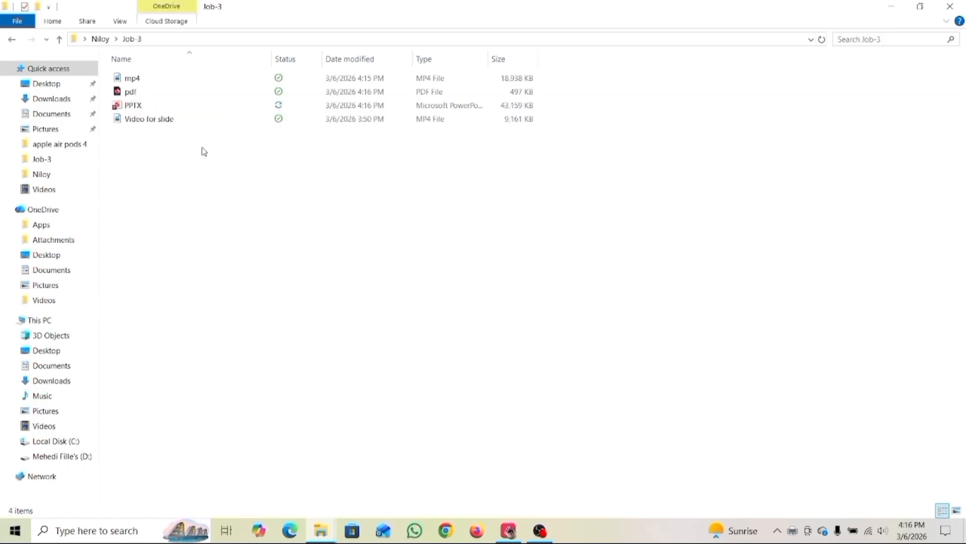
click(150, 123)
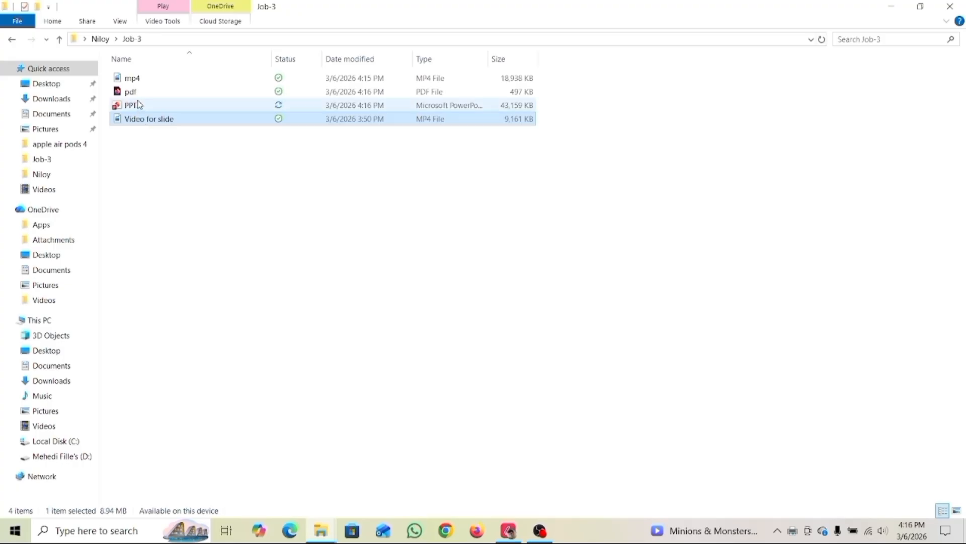
right_click(175, 164)
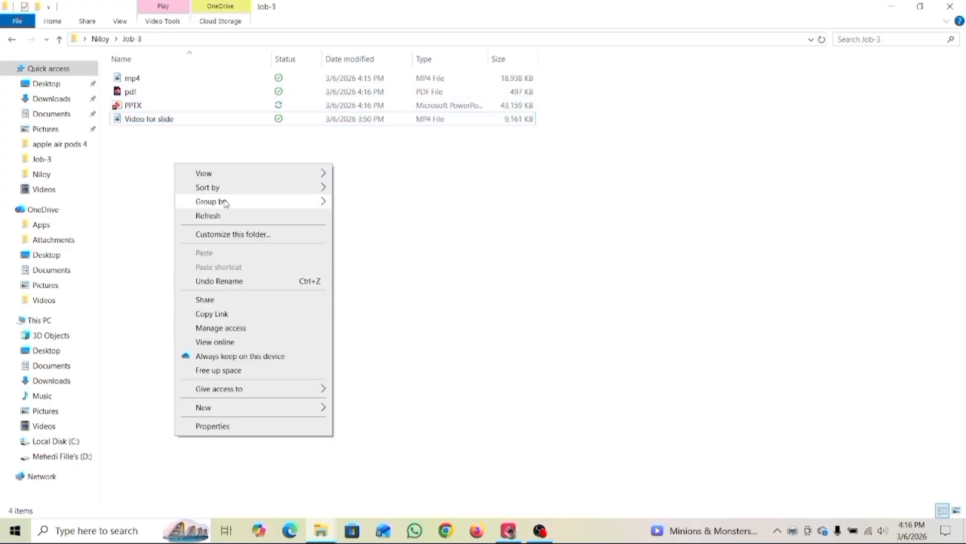
mouse_move(233, 175)
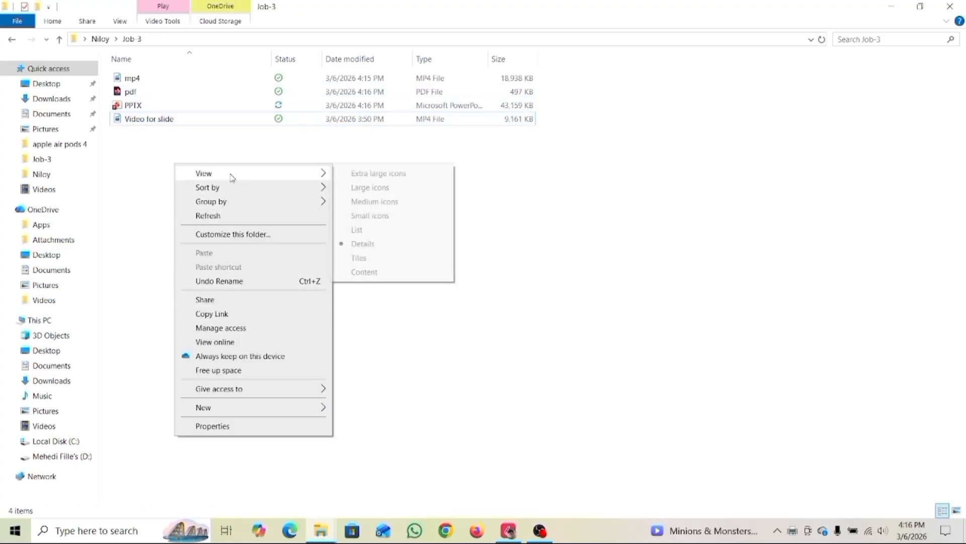
click(365, 188)
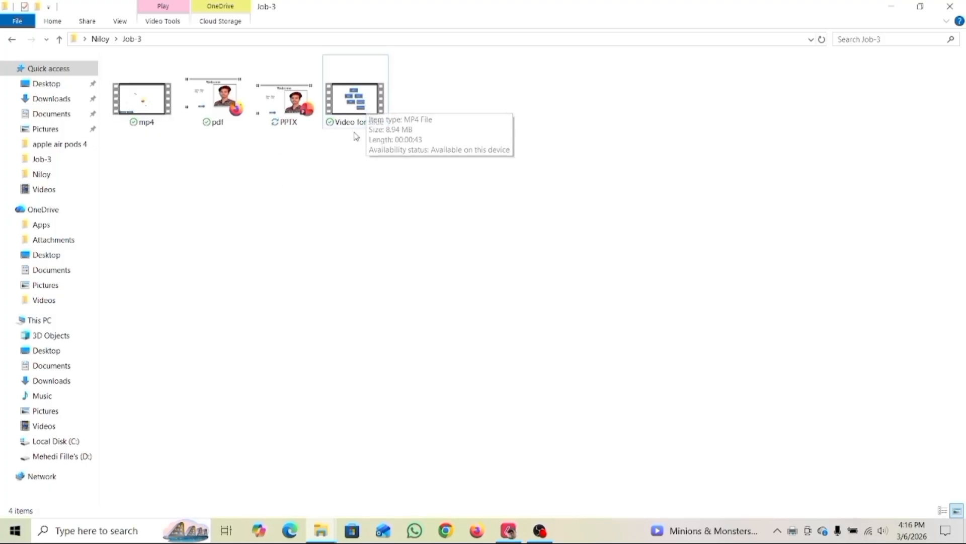
Review the mp4, pdf and PPTX files in the Job-3 folder and close the folder window.
drag(138, 145, 169, 121)
drag(192, 157, 228, 123)
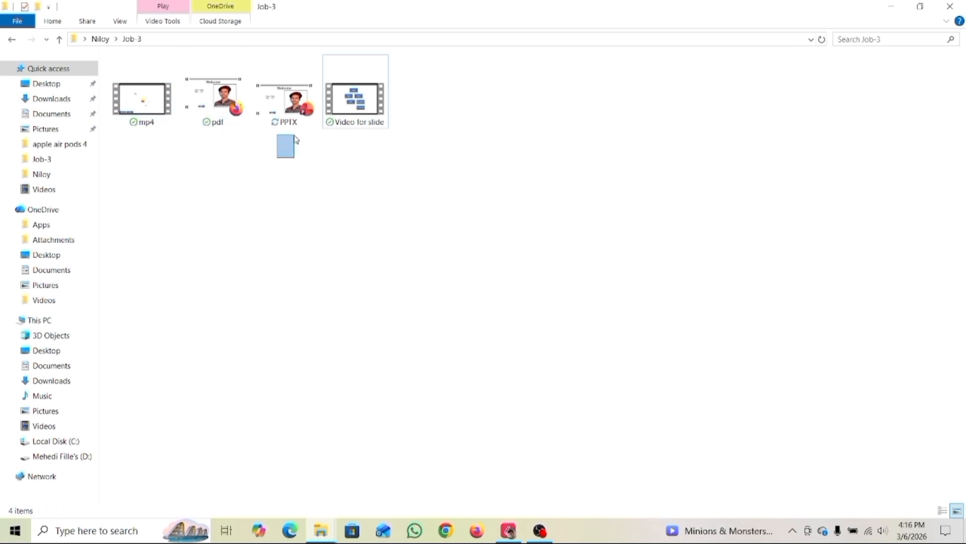
click(292, 116)
drag(300, 162, 160, 108)
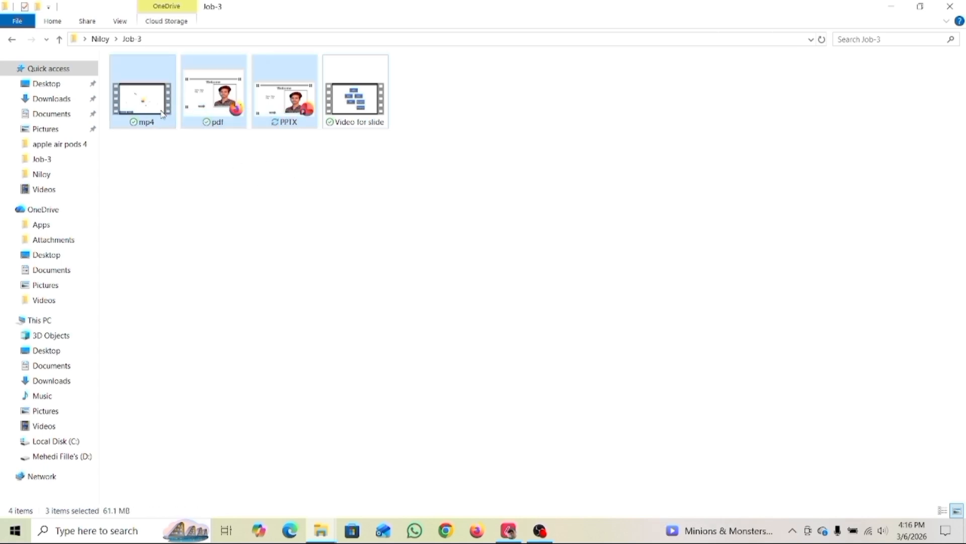
click(264, 174)
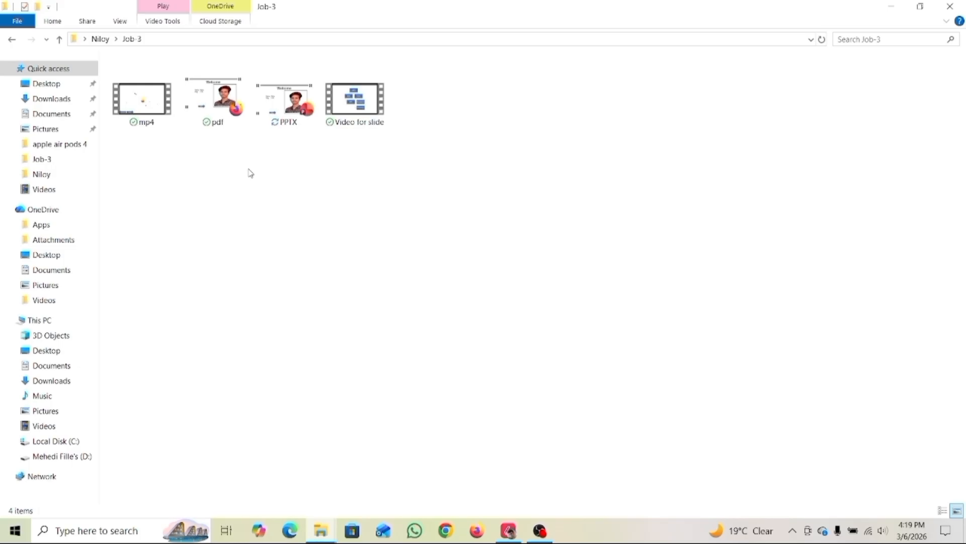
click(951, 5)
right_click(504, 71)
key(Escape)
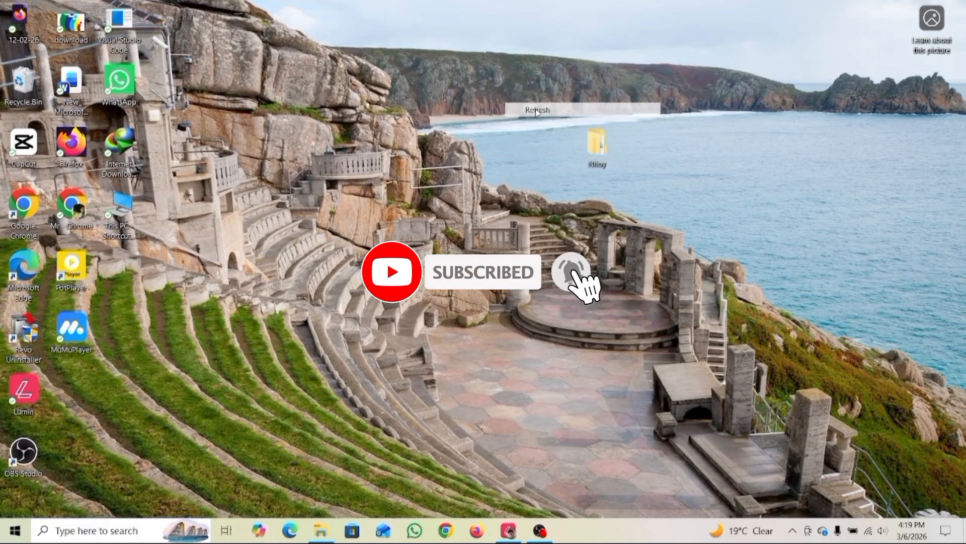
right_click(470, 97)
click(480, 134)
right_click(446, 98)
click(422, 130)
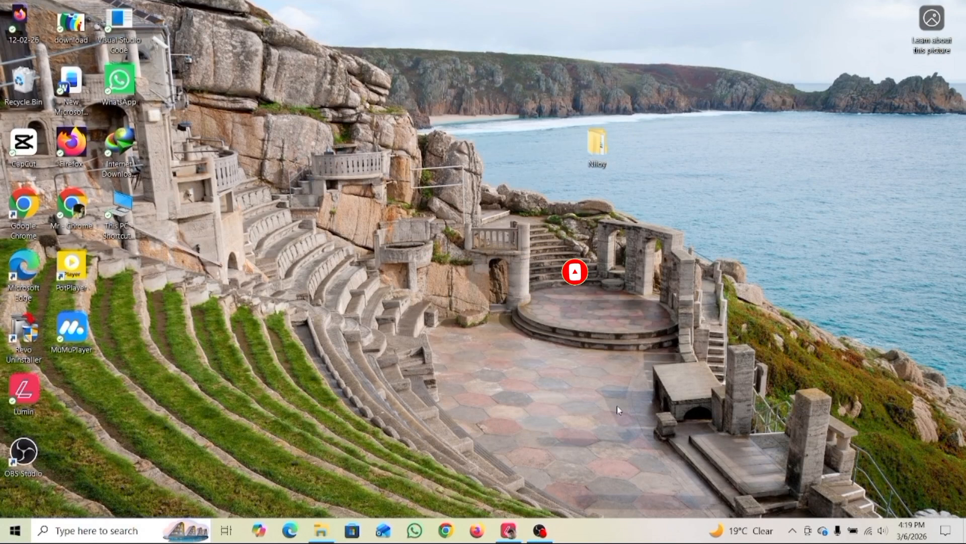
click(541, 529)
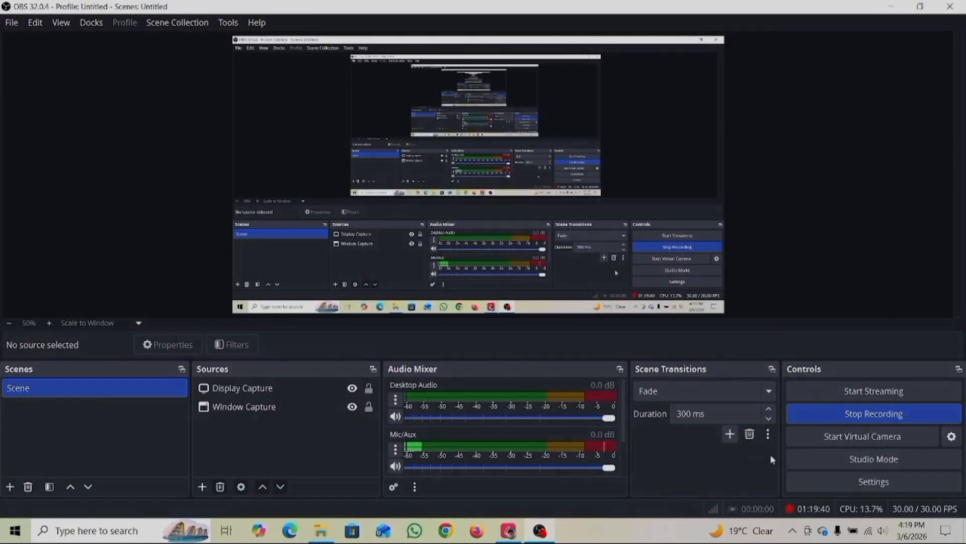